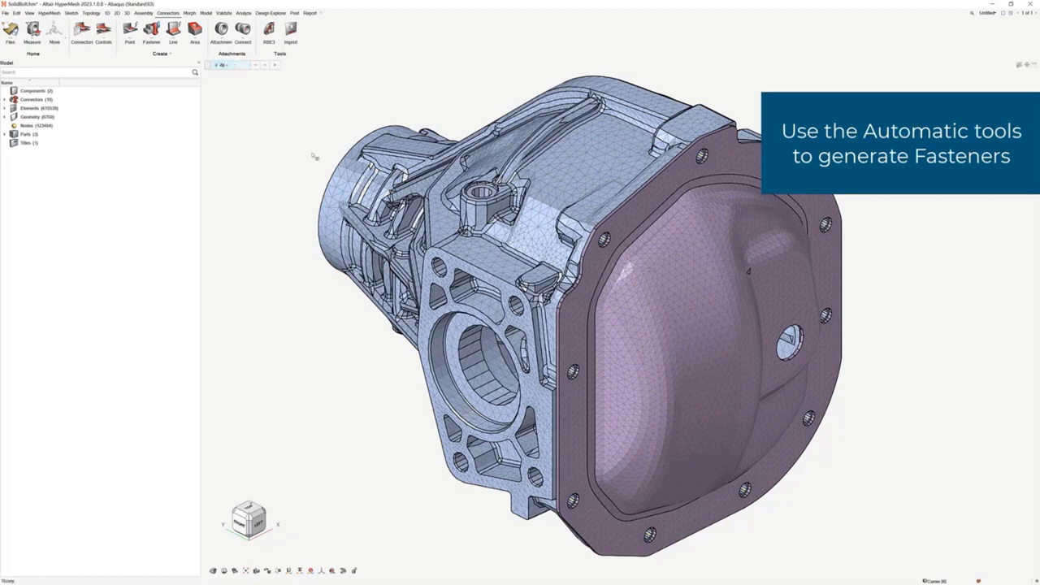
# Apply the Solid Bolt control to all the newly created fastener connectors around the cover and realize them.
pyautogui.moveTo(305, 103); pyautogui.dragTo(926, 551)
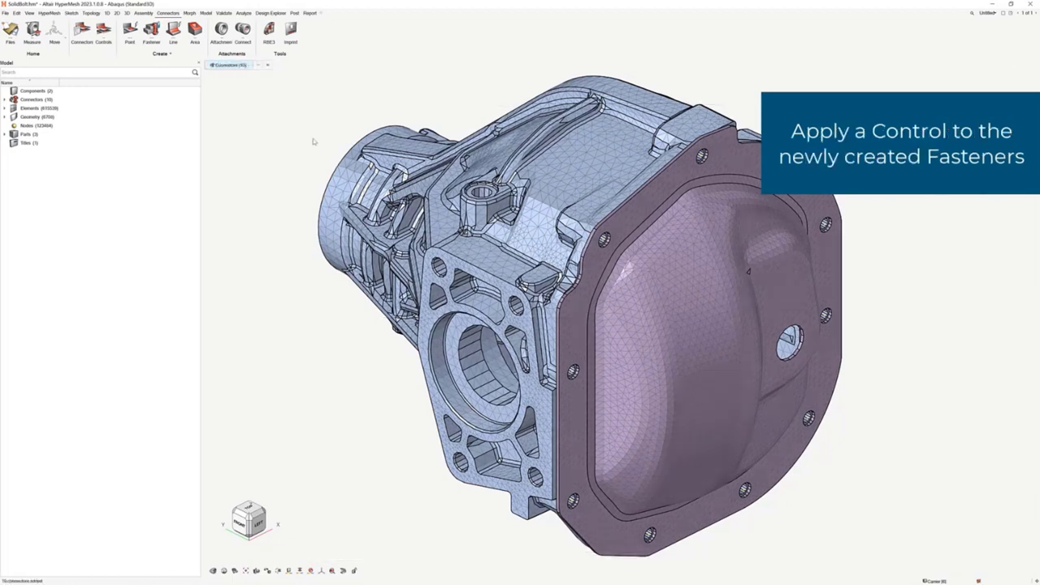
pyautogui.click(579, 124)
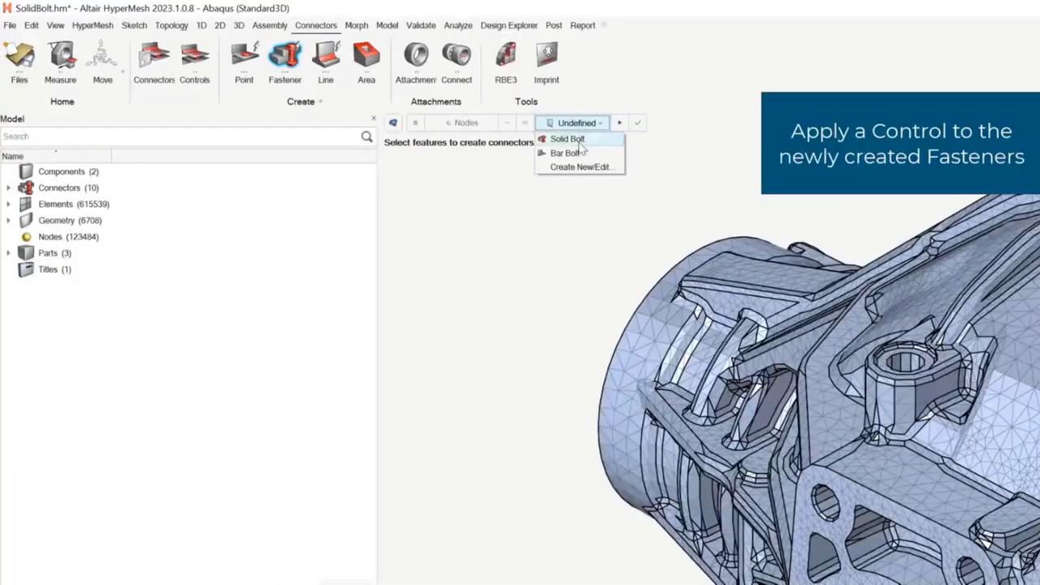
pyautogui.click(568, 140)
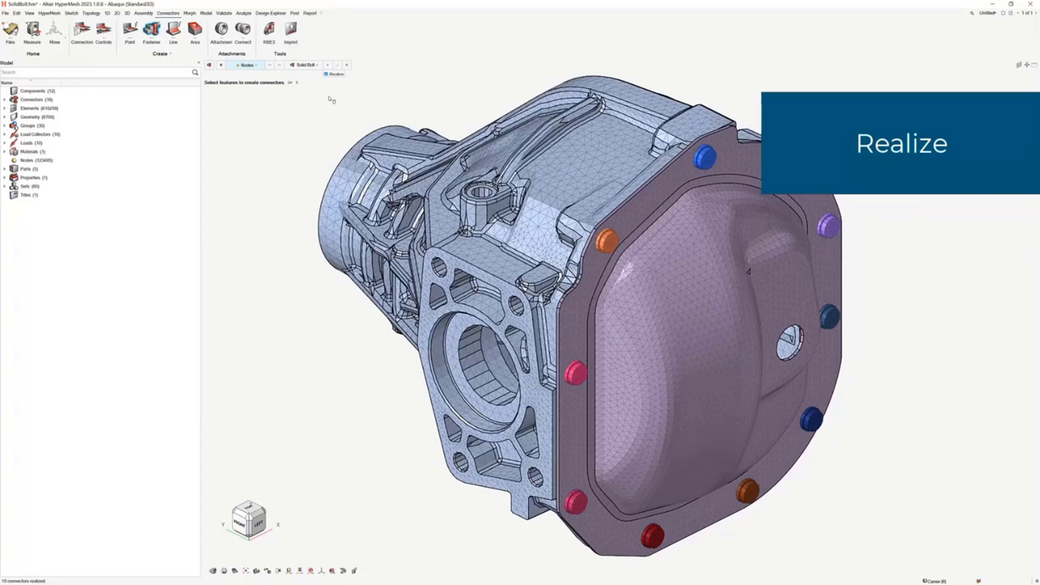
pyautogui.press('Escape')
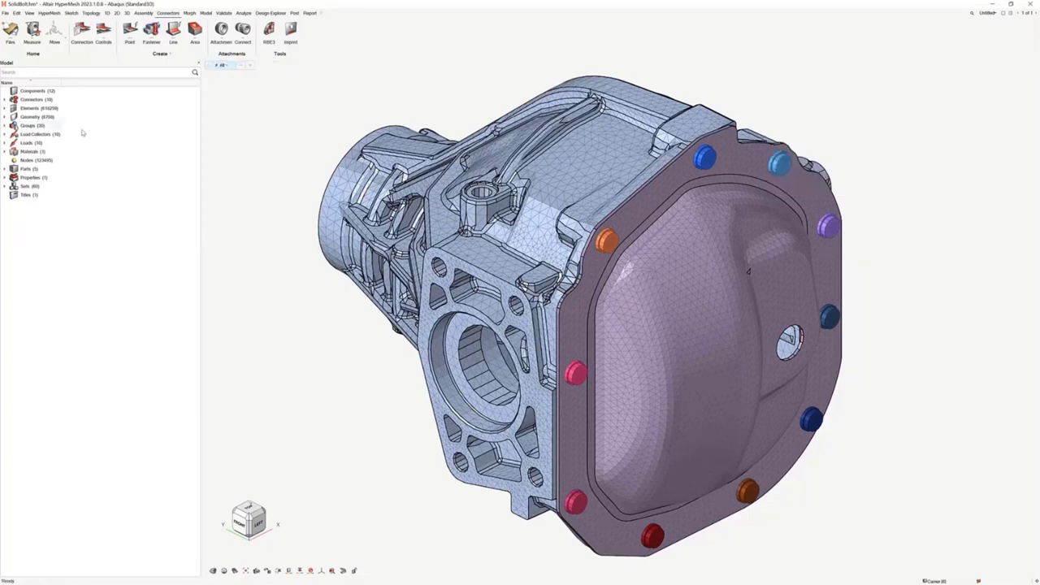
# Review the bolt pretension of all load collectors on the model and end the review.
pyautogui.rightClick(52, 137)
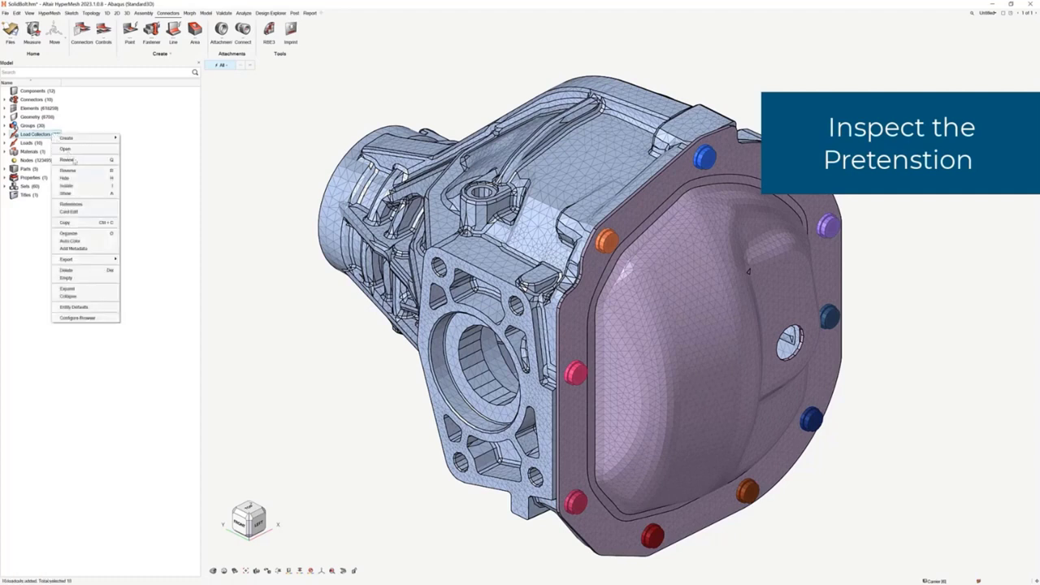
pyautogui.click(71, 161)
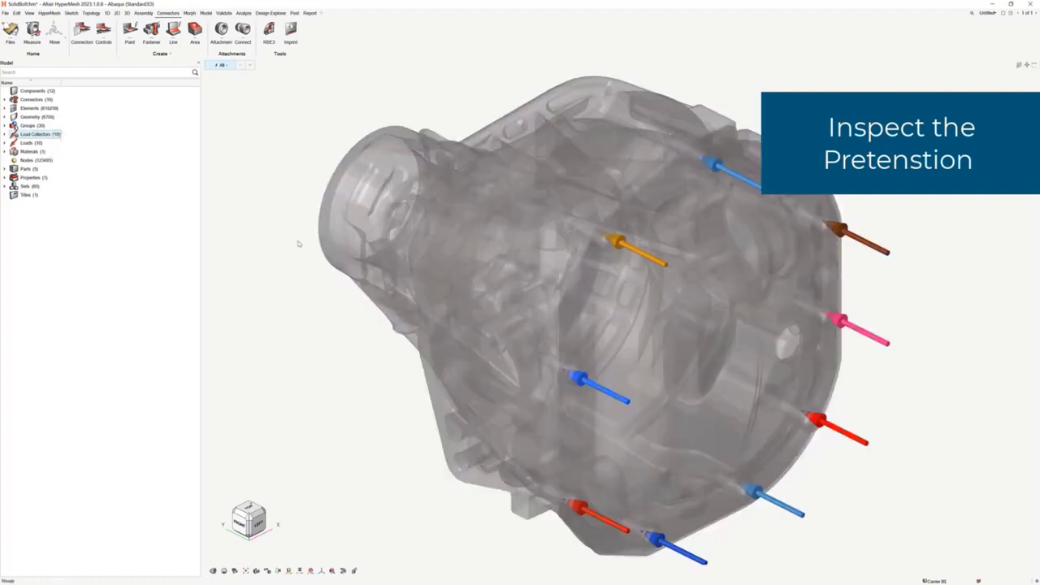
pyautogui.rightClick(50, 136)
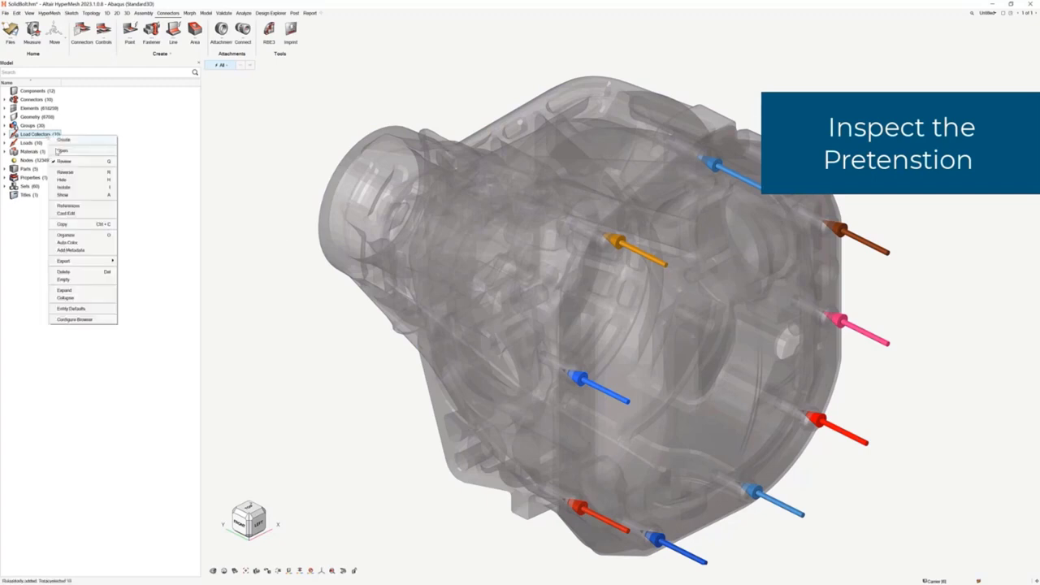
pyautogui.click(63, 163)
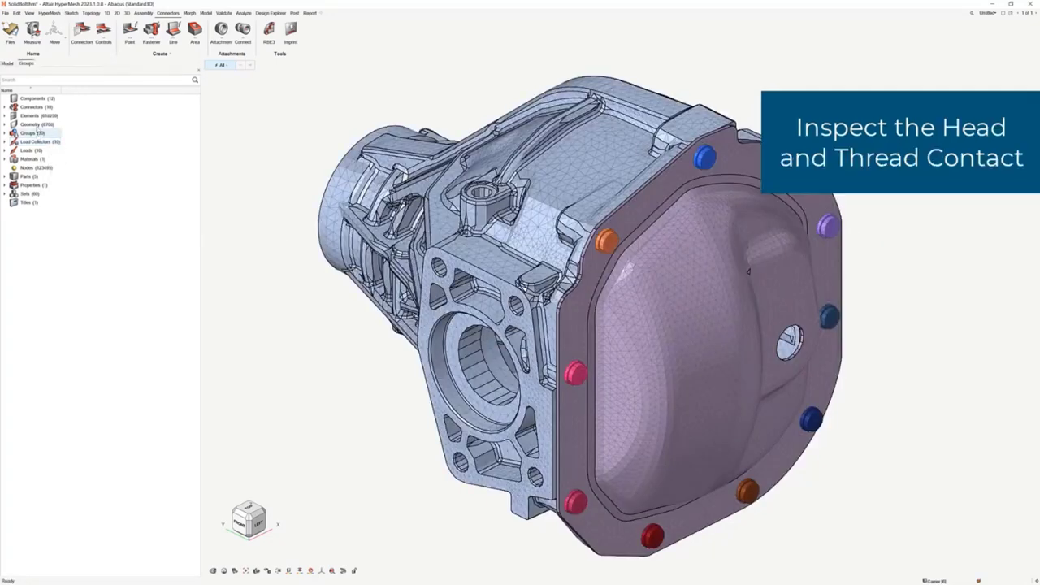
# Sort the contact groups by name, review head contact 4 and thread contact 4 of the solid bolts, and end the review.
pyautogui.doubleClick(37, 130)
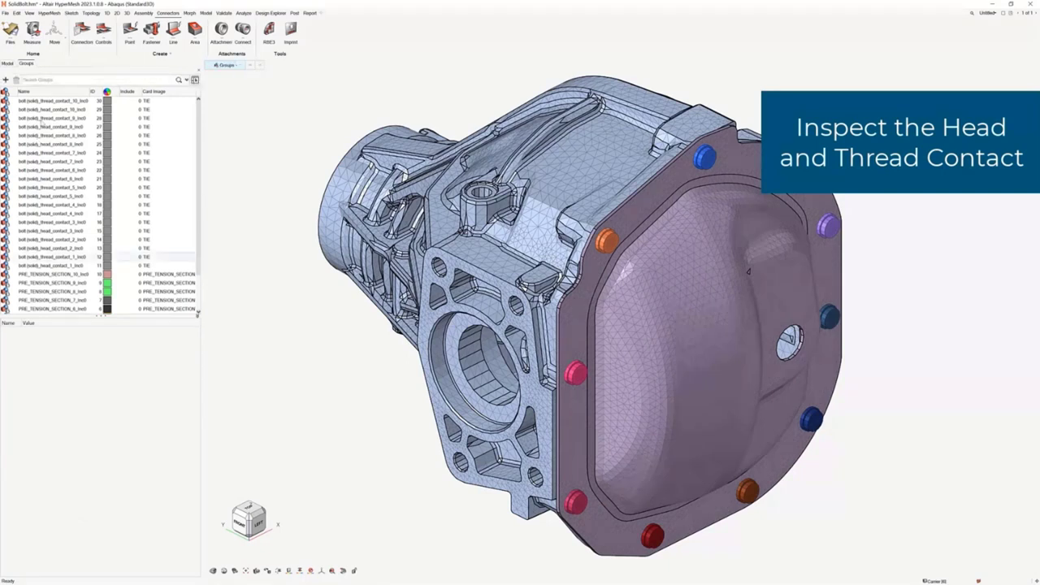
pyautogui.click(60, 92)
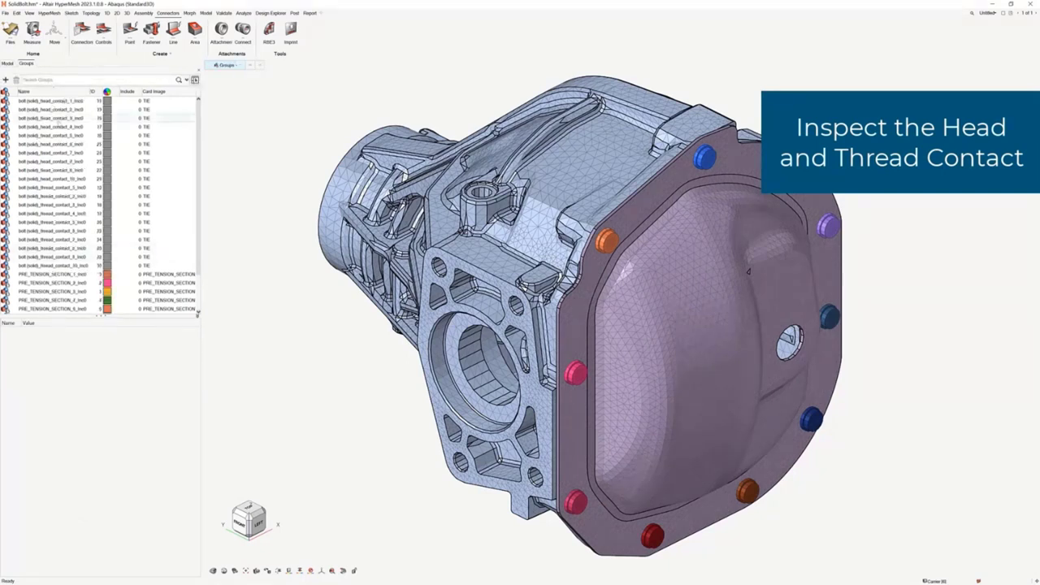
pyautogui.rightClick(61, 128)
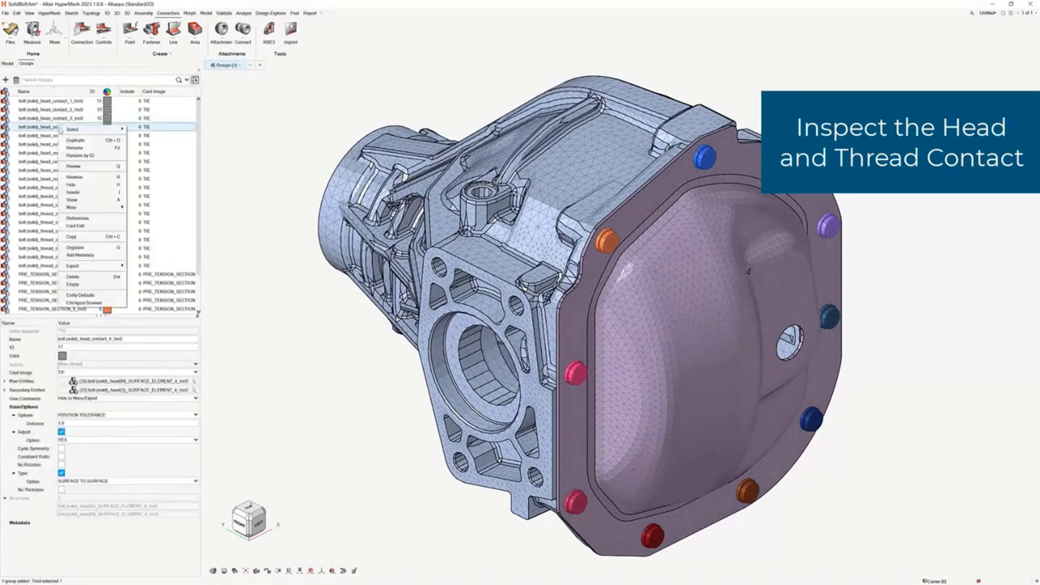
pyautogui.click(75, 166)
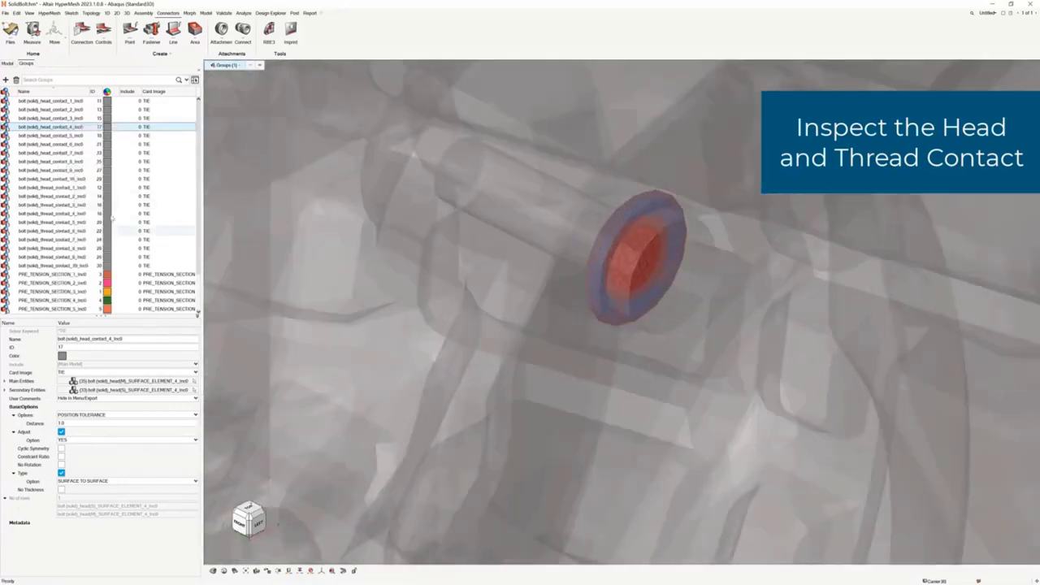
pyautogui.click(74, 213)
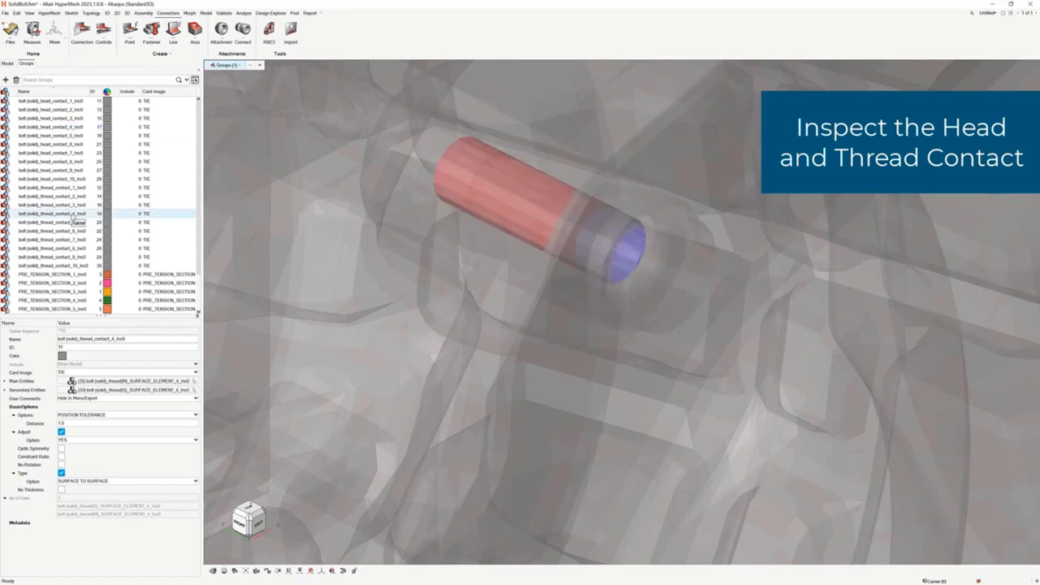
pyautogui.rightClick(72, 218)
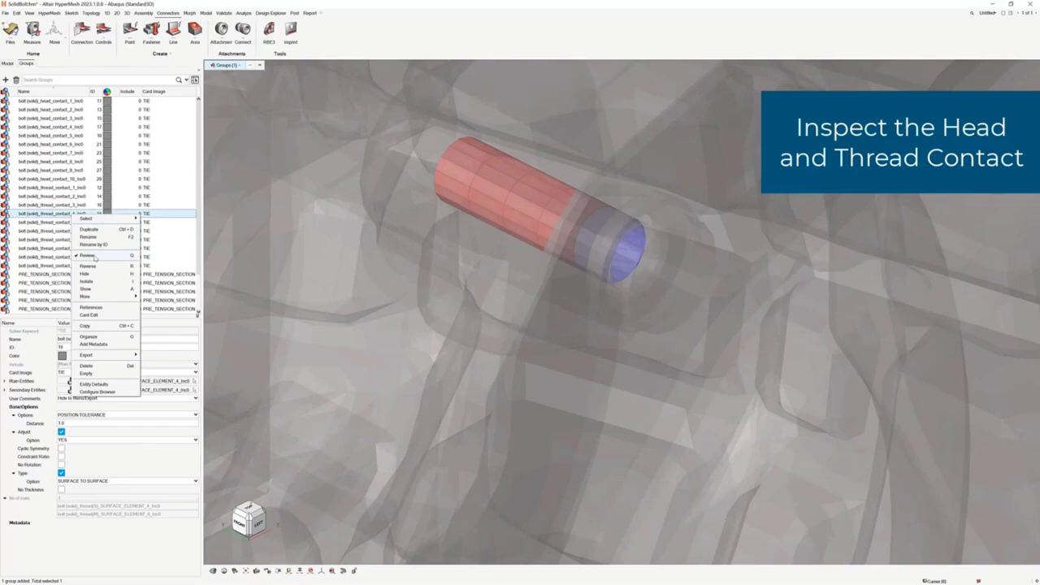
pyautogui.click(90, 256)
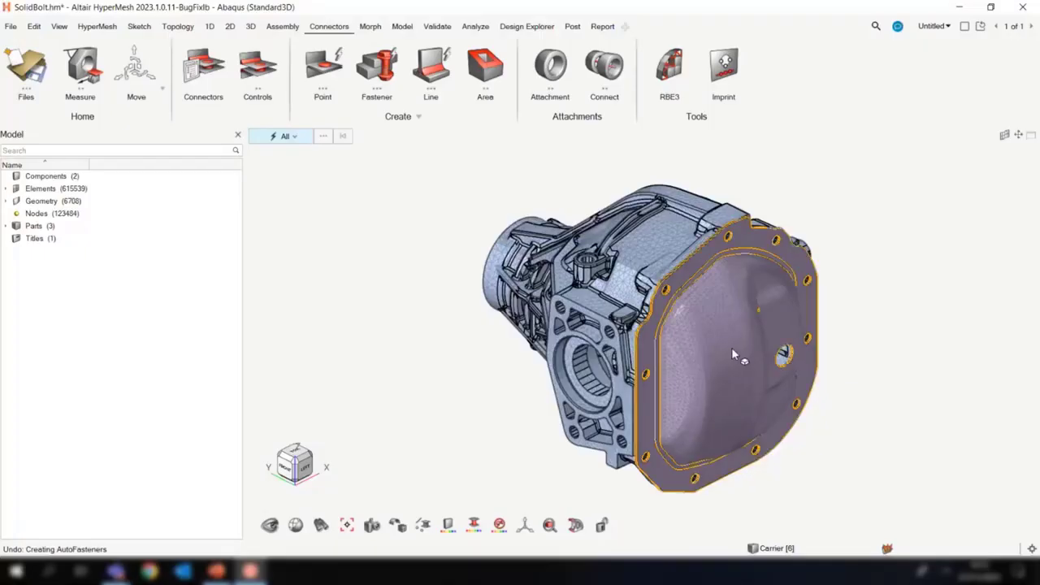
# Automatically generate fastener connectors for all parts of the housing and cover assembly.
pyautogui.keyDown('ctrl'); pyautogui.moveTo(732, 347); pyautogui.dragTo(415, 140); pyautogui.keyUp('ctrl')
pyautogui.click(378, 65)
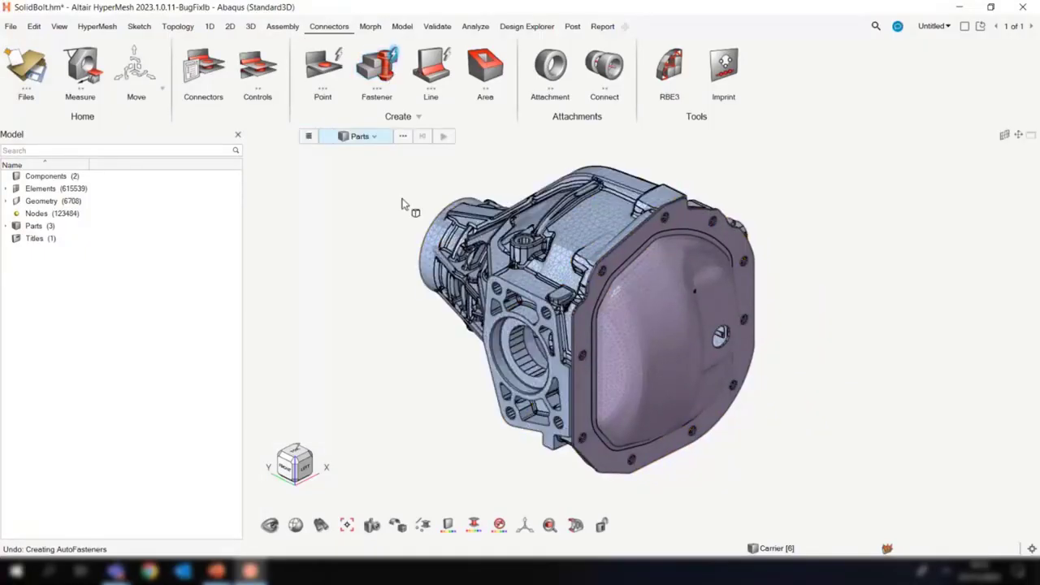
pyautogui.moveTo(402, 197); pyautogui.dragTo(932, 461)
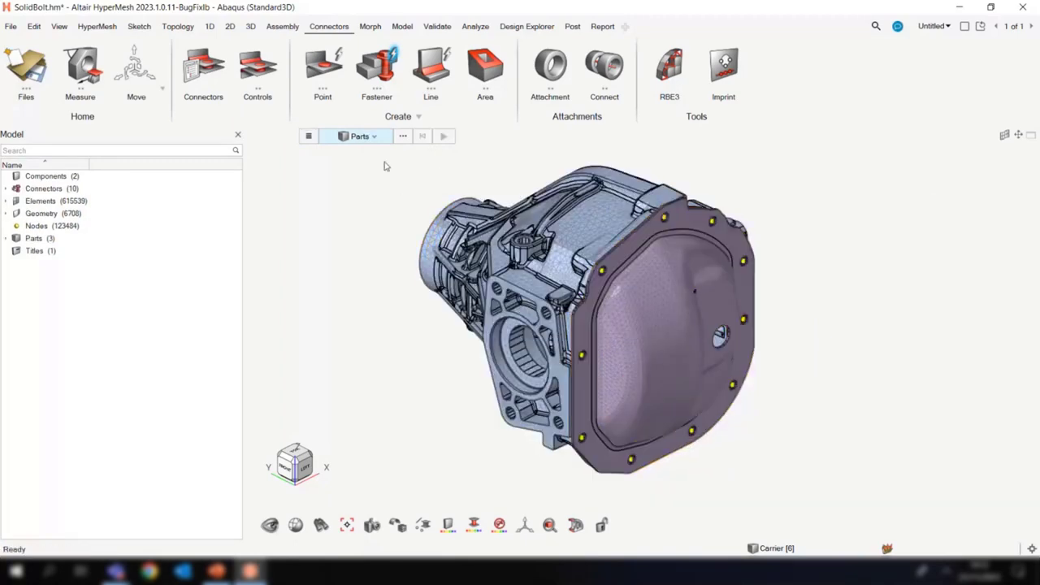
# Open the Solid Bolt fastener control in the Connector Control Manager and enlarge the window to show its realization details.
pyautogui.click(257, 65)
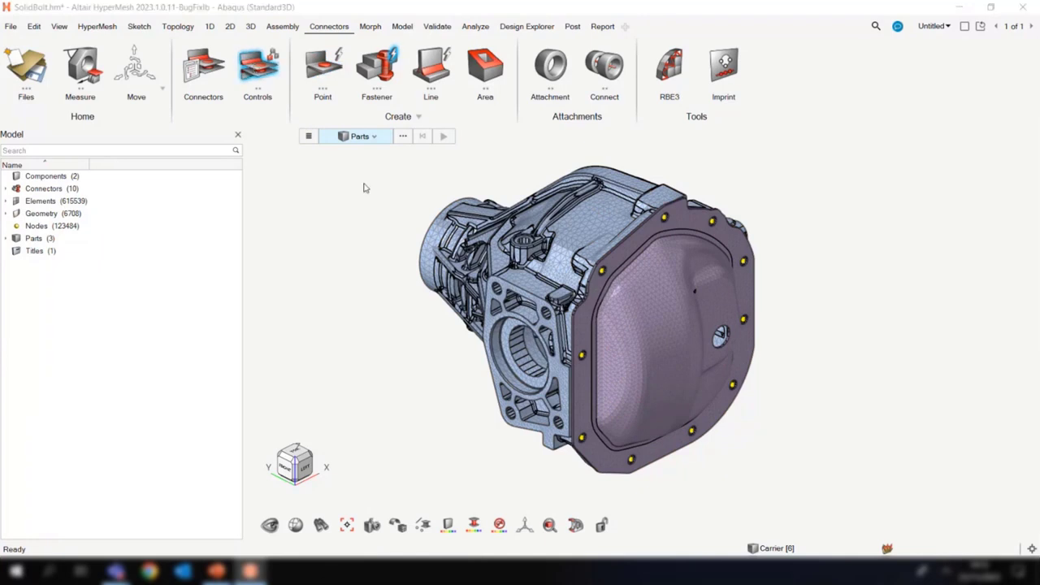
pyautogui.click(294, 172)
pyautogui.click(306, 212)
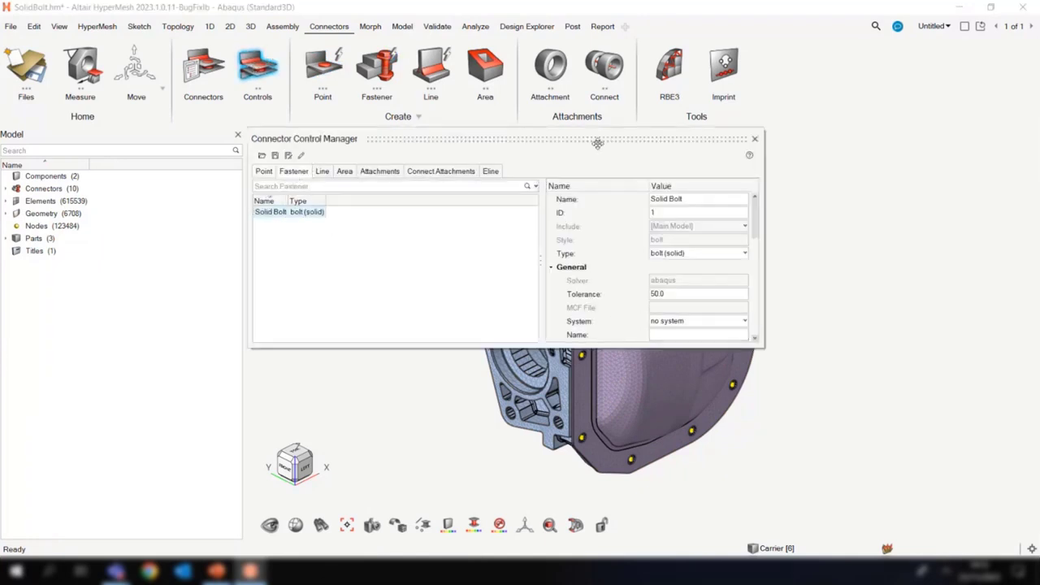
pyautogui.moveTo(597, 144); pyautogui.dragTo(478, 55)
pyautogui.moveTo(643, 256); pyautogui.dragTo(779, 449)
pyautogui.moveTo(498, 280); pyautogui.dragTo(440, 275)
pyautogui.moveTo(536, 331)
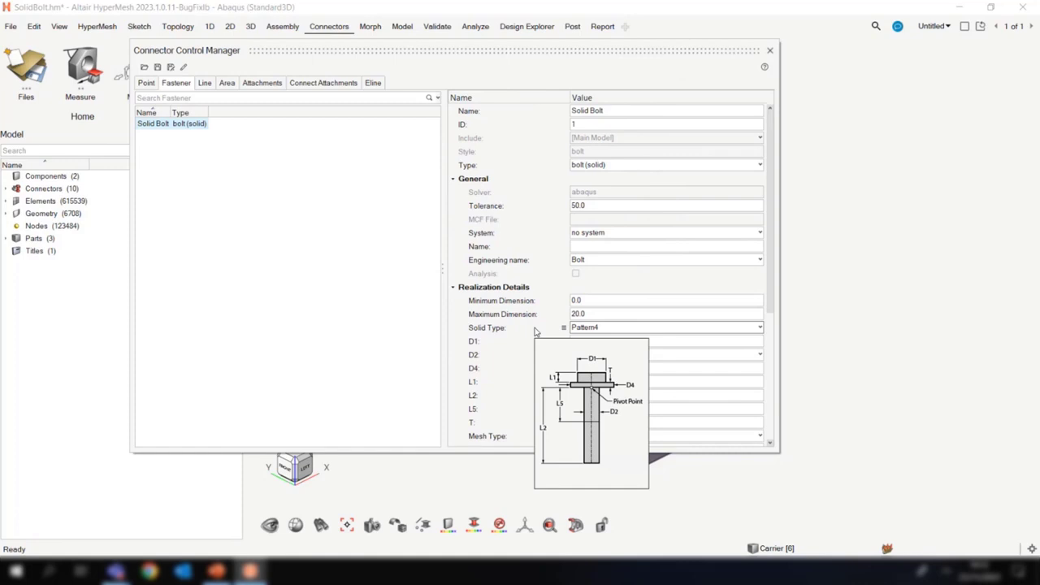
pyautogui.rightClick(297, 155)
pyautogui.click(151, 127)
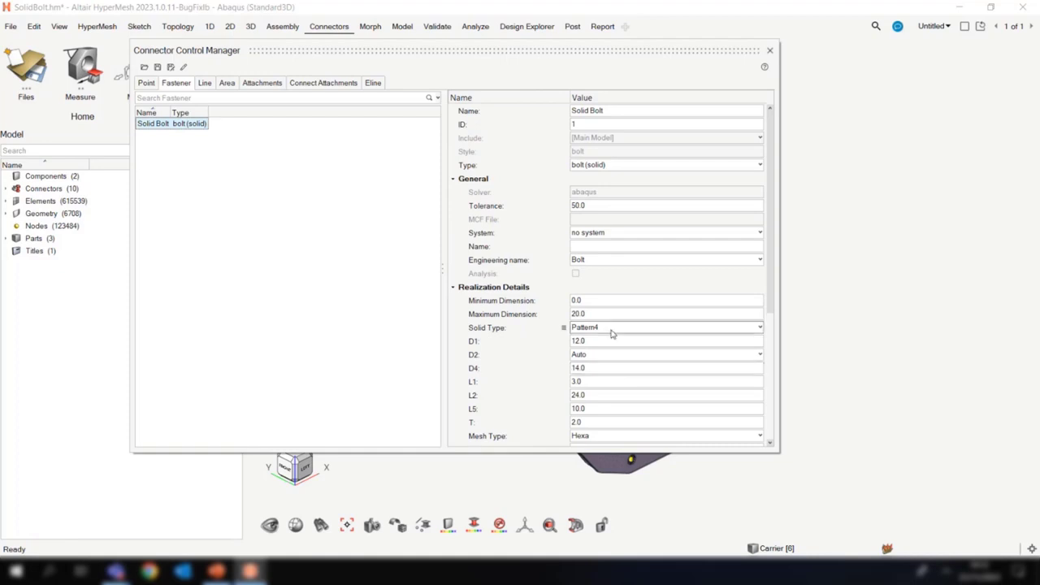
# Try the solid types Pattern1, Pattern2 and Pattern3 for the Solid Bolt control and view each one's dimension diagram.
pyautogui.click(613, 330)
pyautogui.click(618, 340)
pyautogui.moveTo(540, 328)
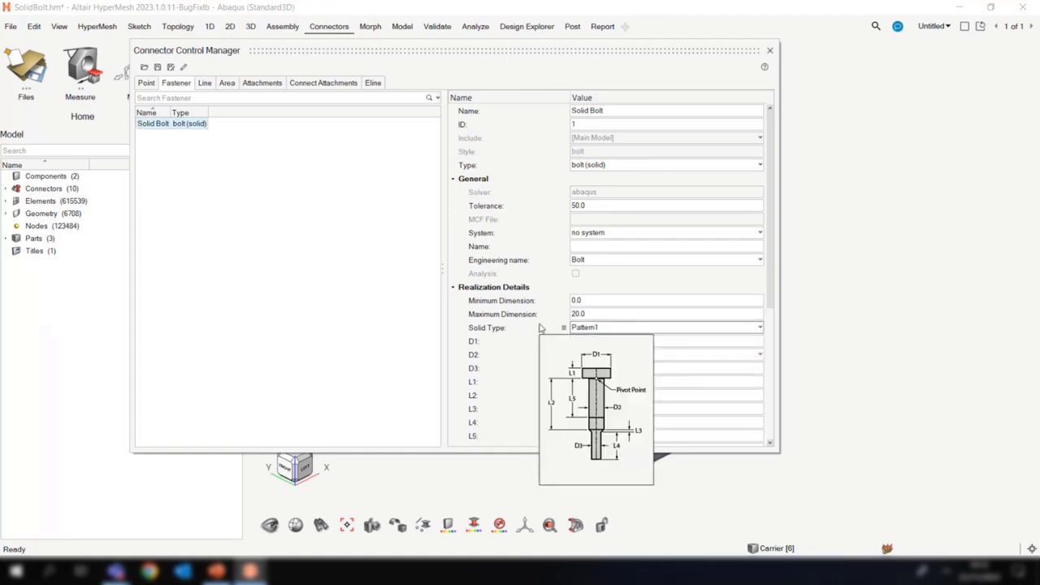
pyautogui.click(581, 333)
pyautogui.click(586, 349)
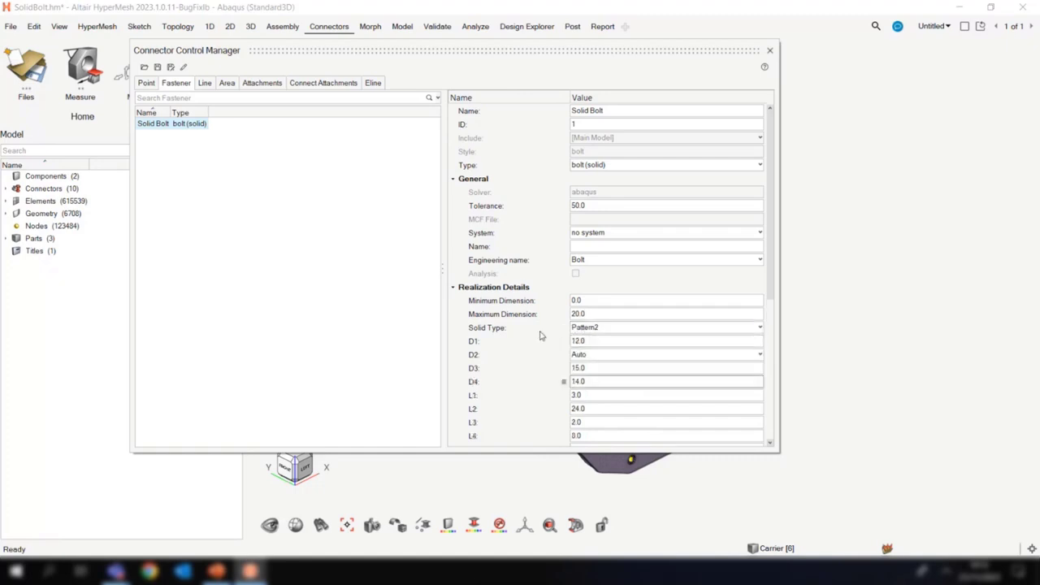
pyautogui.moveTo(542, 329)
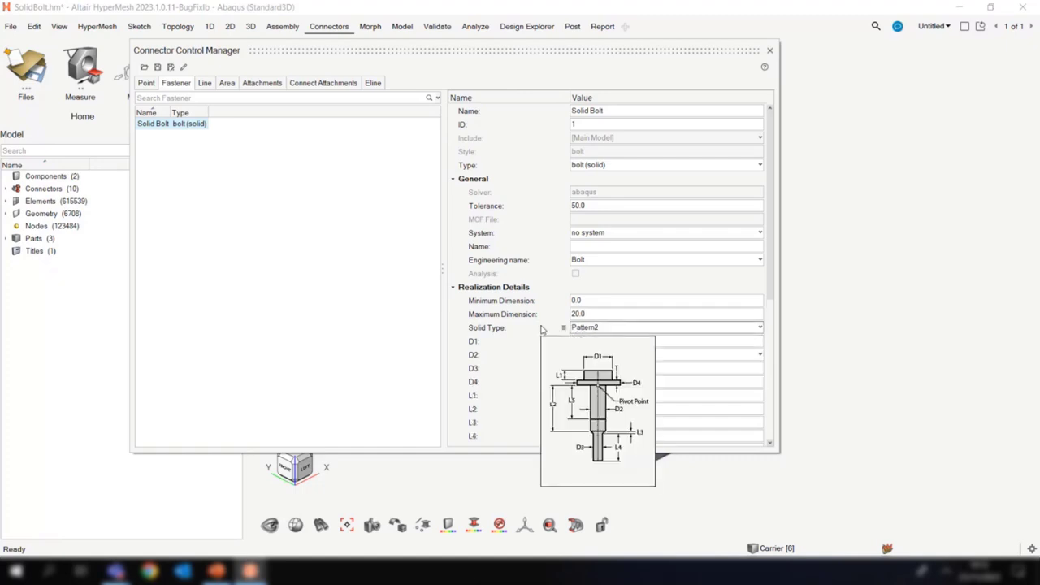
pyautogui.click(578, 328)
pyautogui.click(586, 358)
pyautogui.moveTo(558, 330)
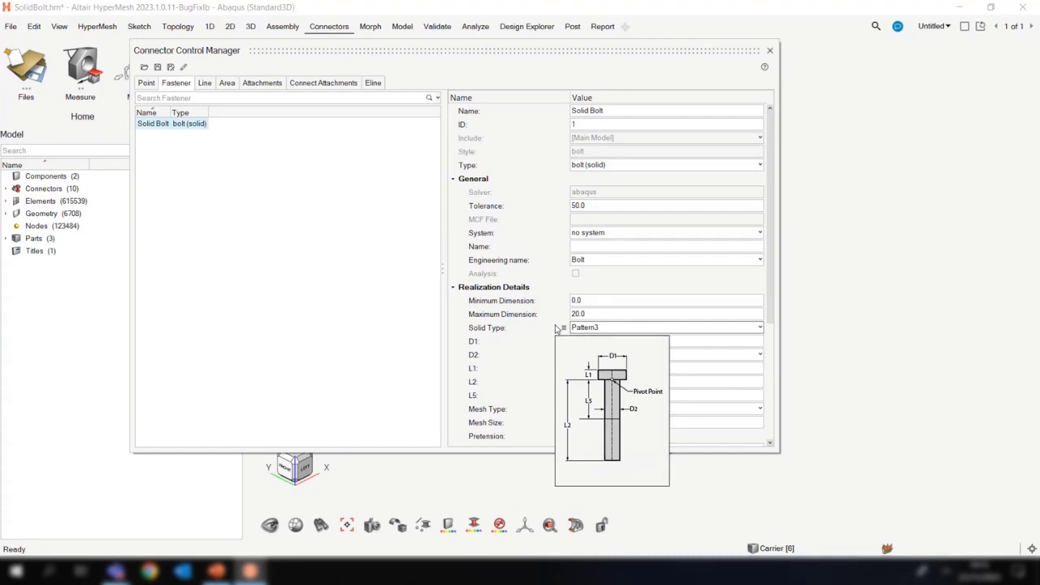
# Try the solid types Pattern4 and Pattern5 for the Solid Bolt control and examine the Pattern5 dimension fields.
pyautogui.click(577, 327)
pyautogui.click(585, 376)
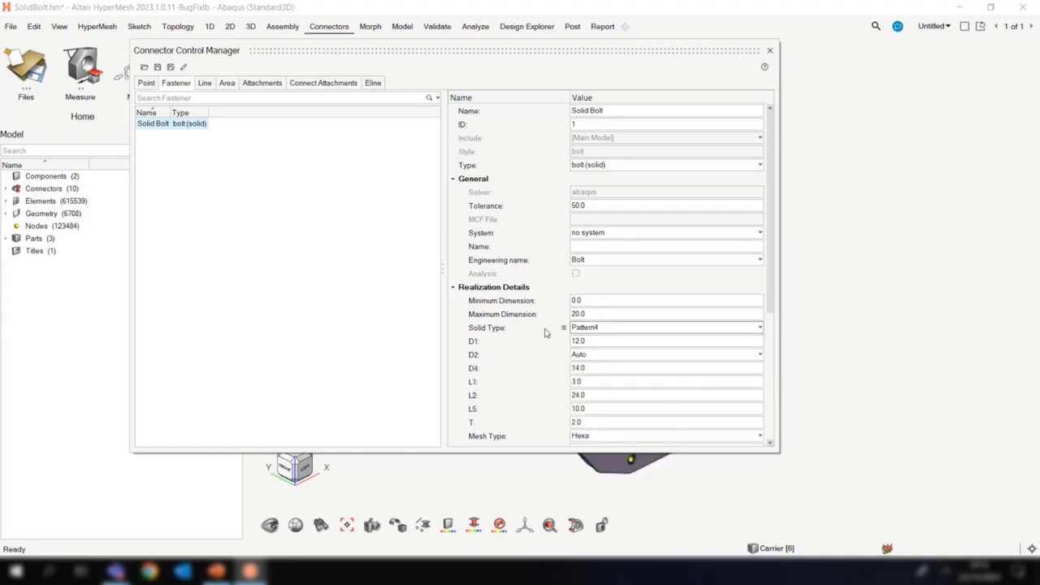
pyautogui.click(596, 329)
pyautogui.click(594, 387)
pyautogui.moveTo(533, 333)
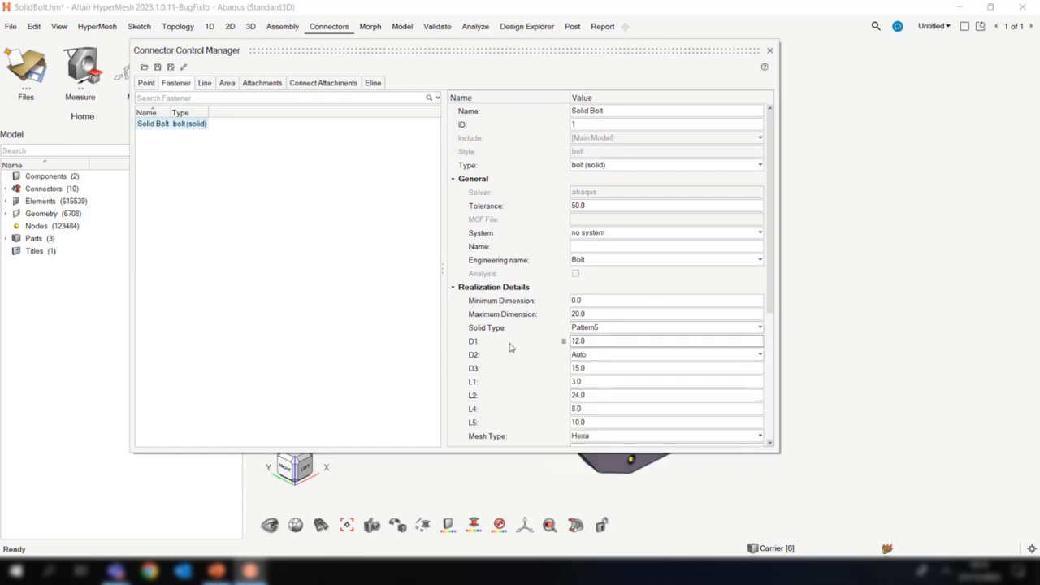
pyautogui.moveTo(507, 360)
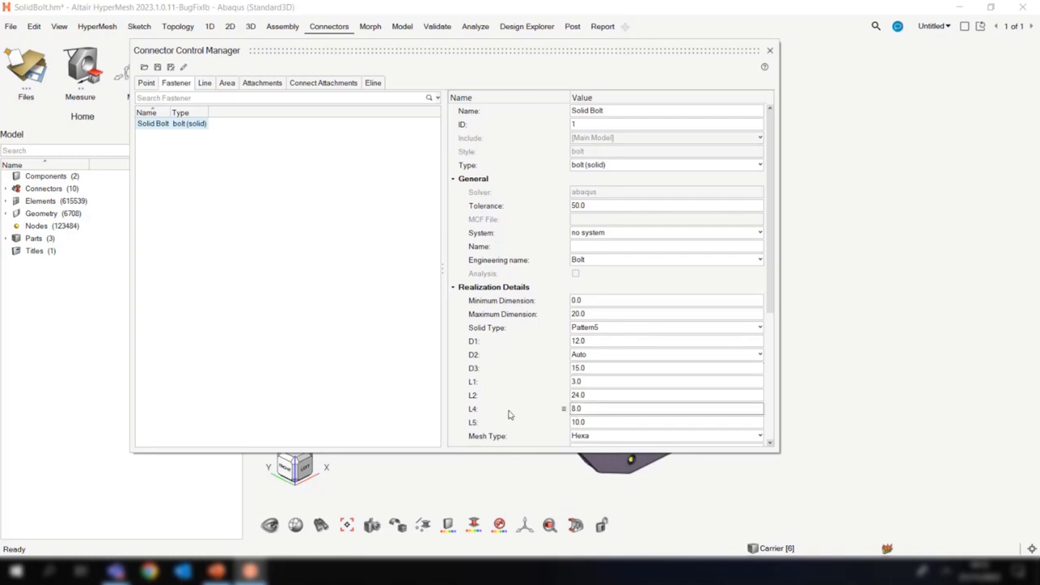
# Set the Solid Bolt control's solid type to Pattern4 and examine its dimension, mesh and pretension settings.
pyautogui.click(592, 329)
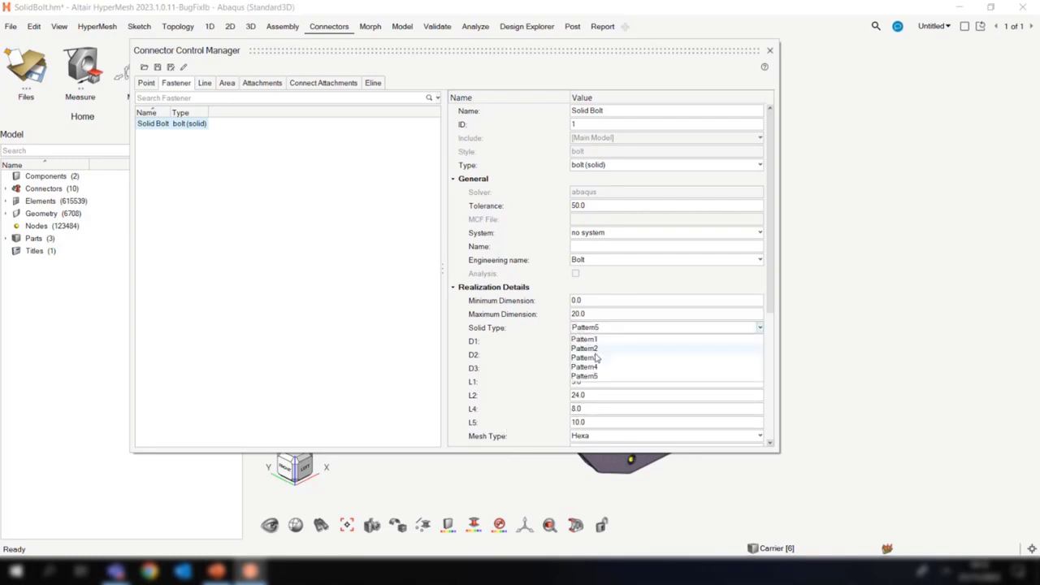
pyautogui.click(598, 367)
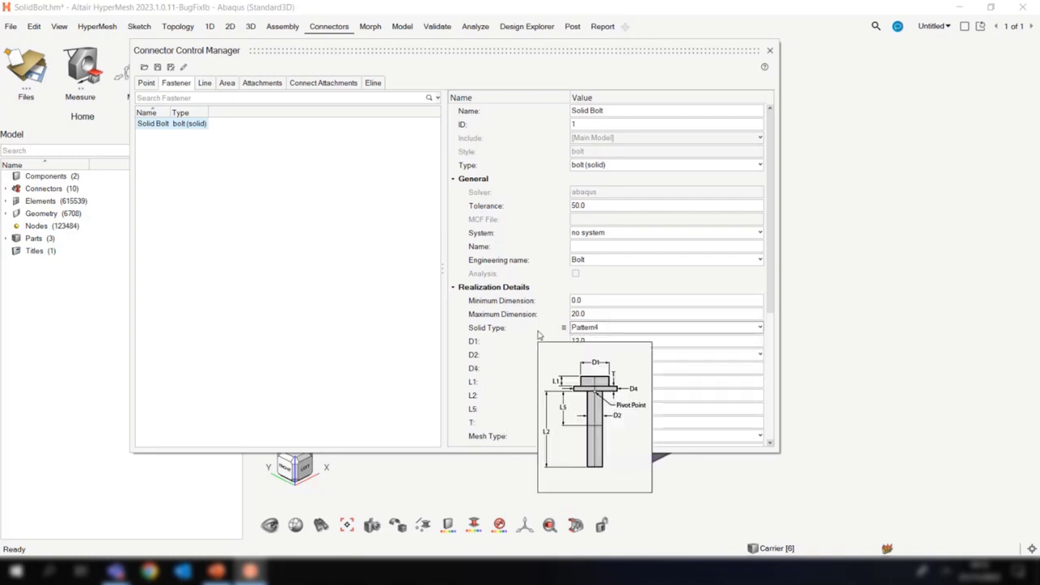
pyautogui.scroll(-2, 690, 361)
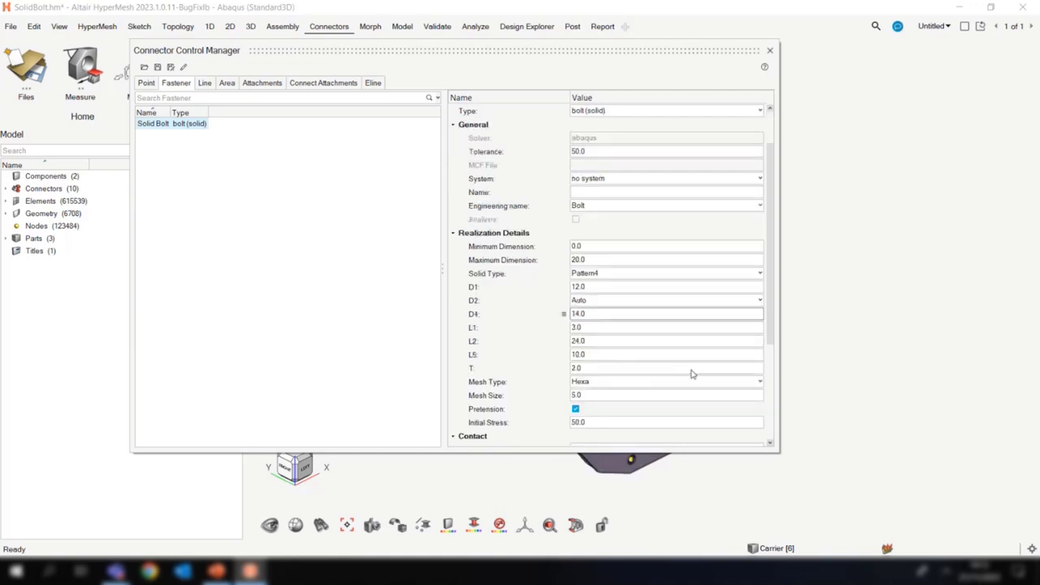
pyautogui.moveTo(514, 304)
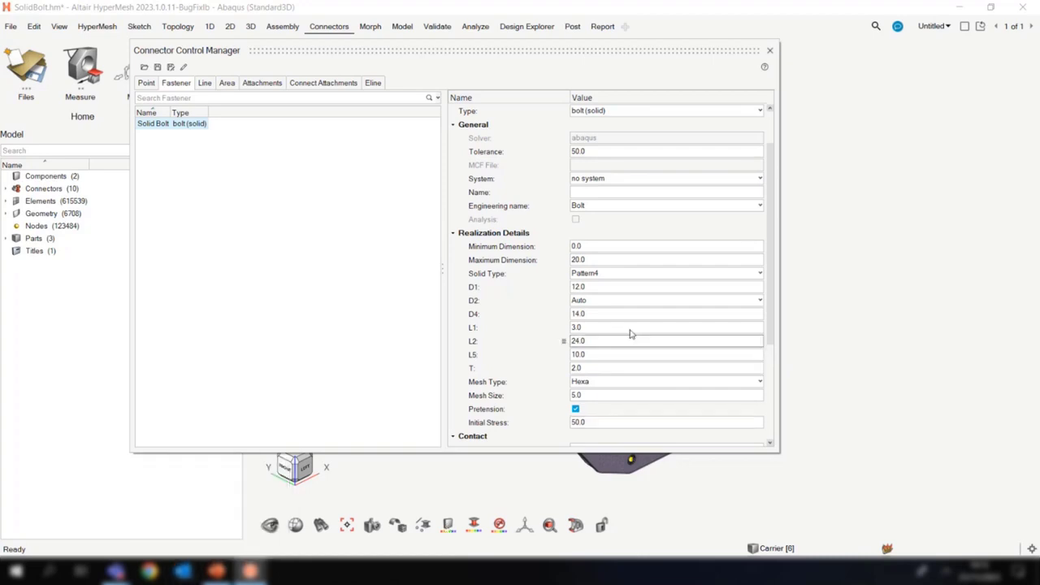
# Try the Input option for the bolt's D2 dimension and return it to Auto.
pyautogui.click(626, 300)
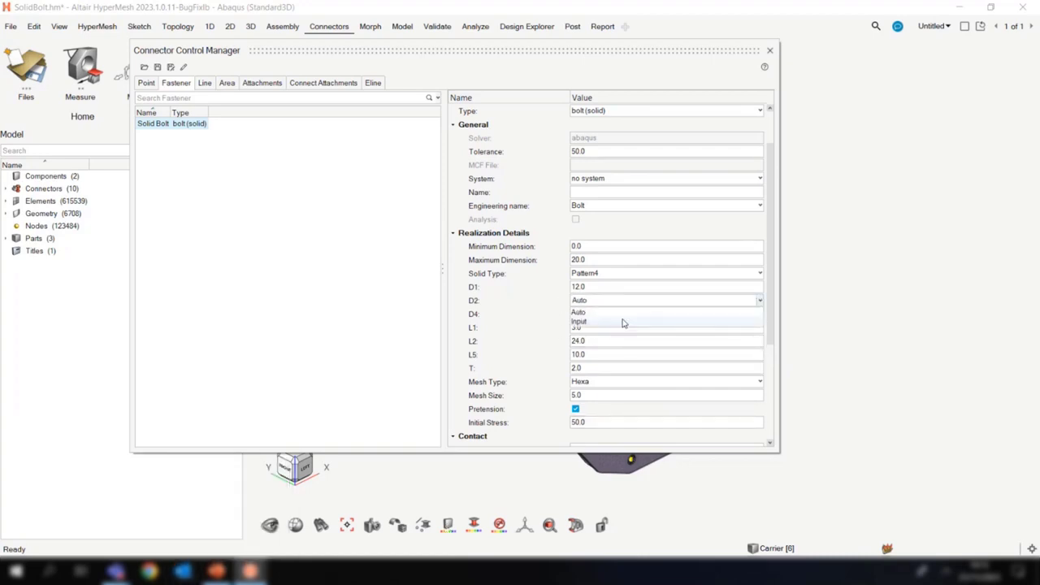
pyautogui.click(622, 323)
pyautogui.click(602, 301)
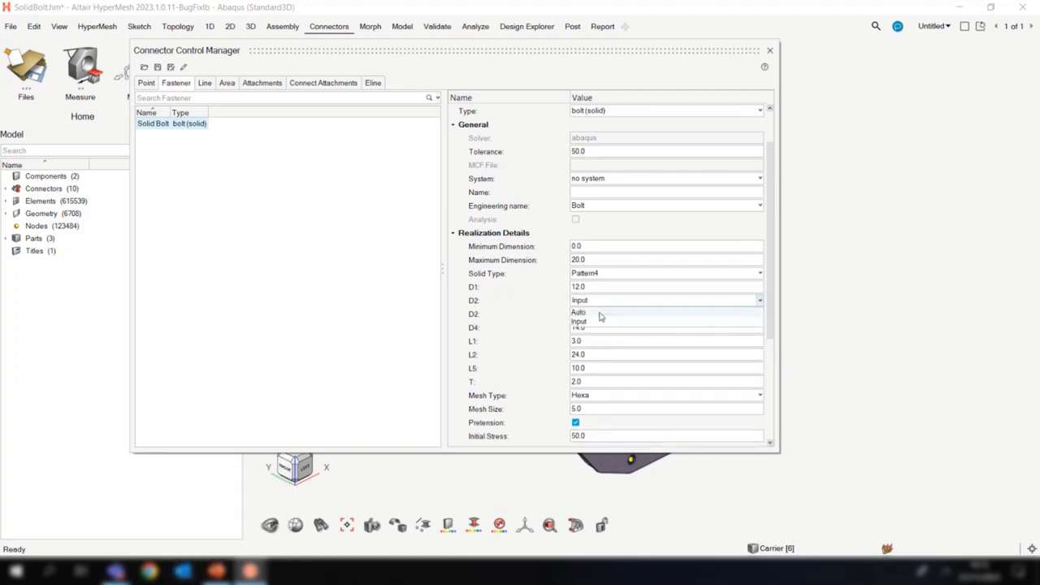
pyautogui.click(605, 314)
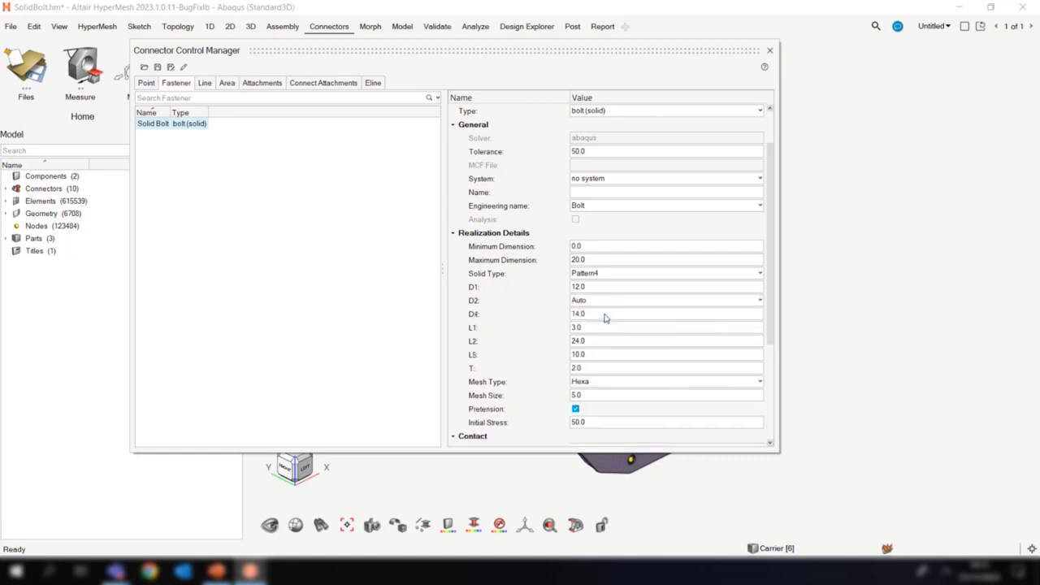
# Examine the Solid Bolt control's dimension fields, mesh type options, mesh size and contact settings.
pyautogui.moveTo(496, 358)
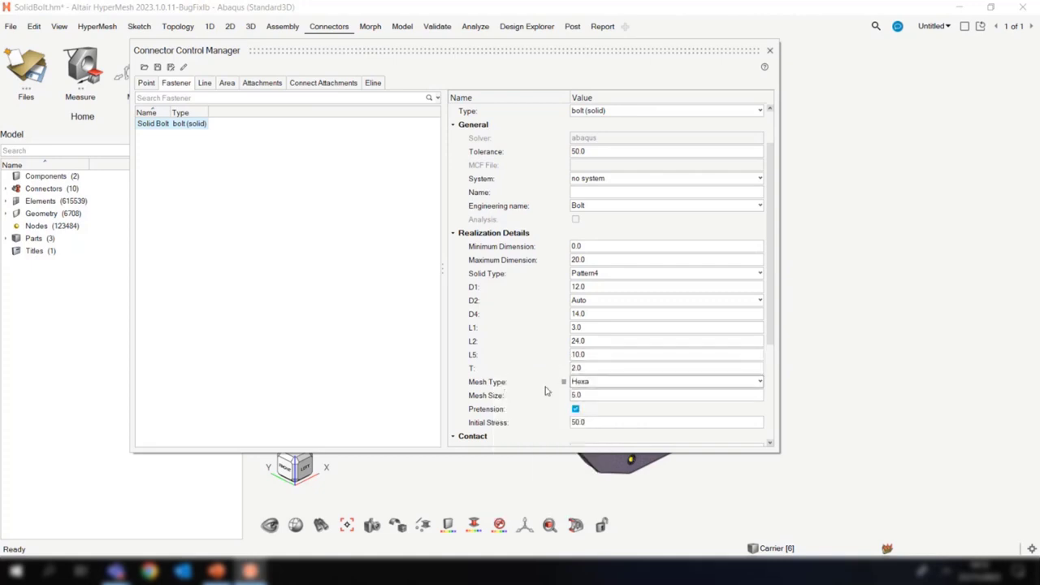
pyautogui.click(582, 383)
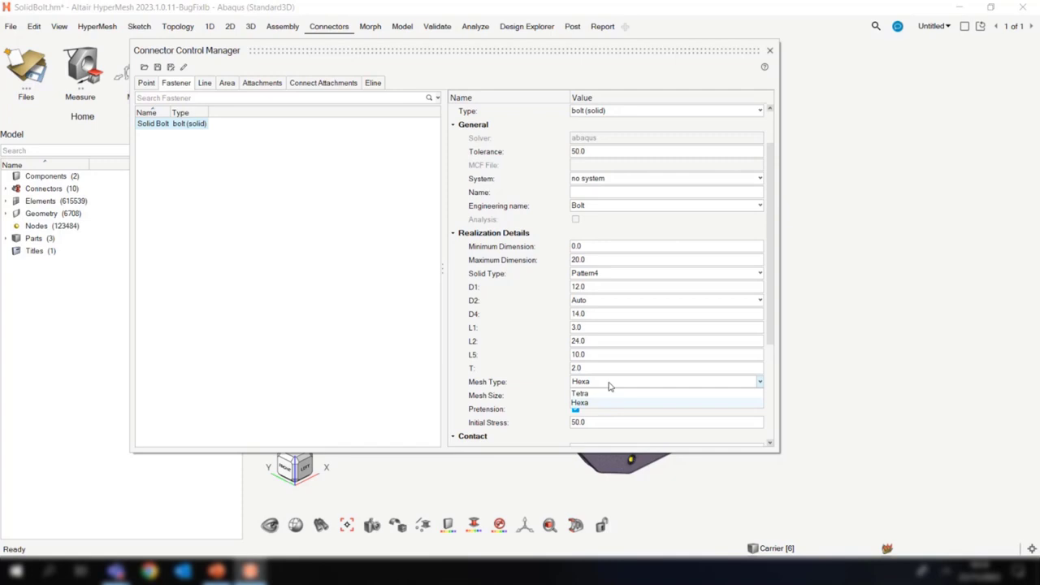
pyautogui.click(523, 389)
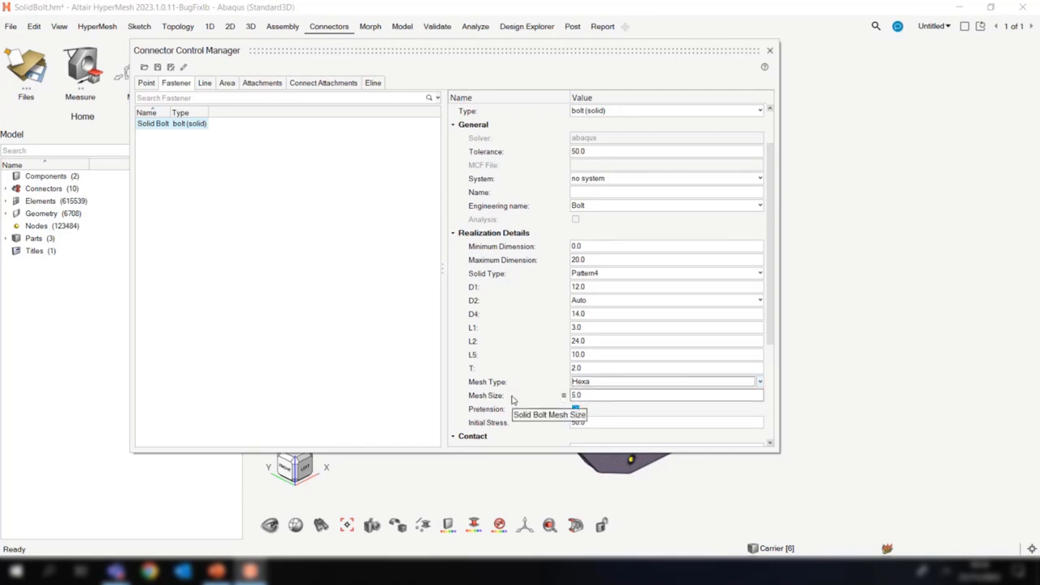
pyautogui.scroll(-3, 773, 375)
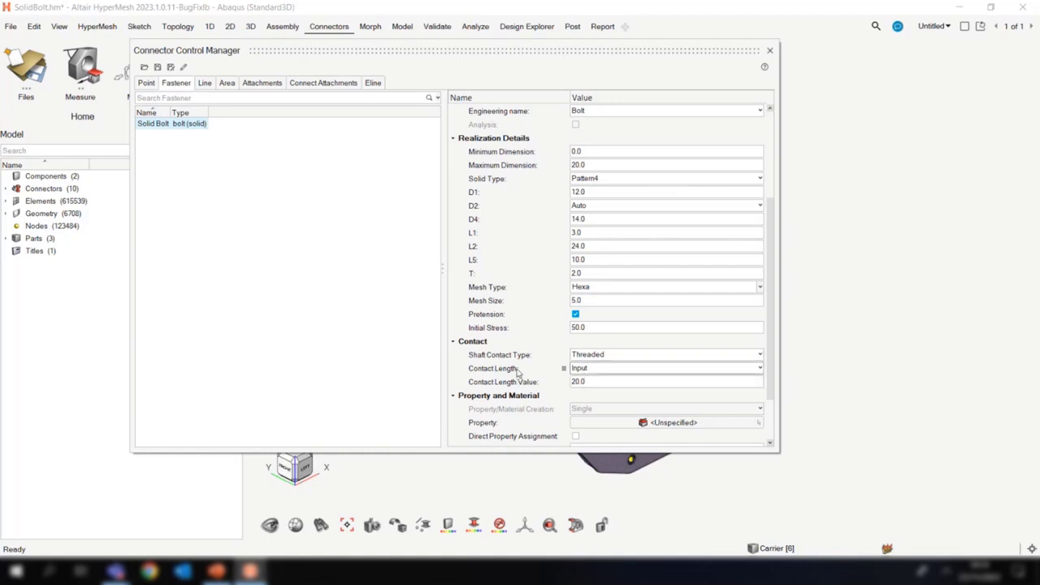
# Try the Tied shaft contact type for the Solid Bolt control and return it to Threaded.
pyautogui.click(607, 358)
pyautogui.click(618, 365)
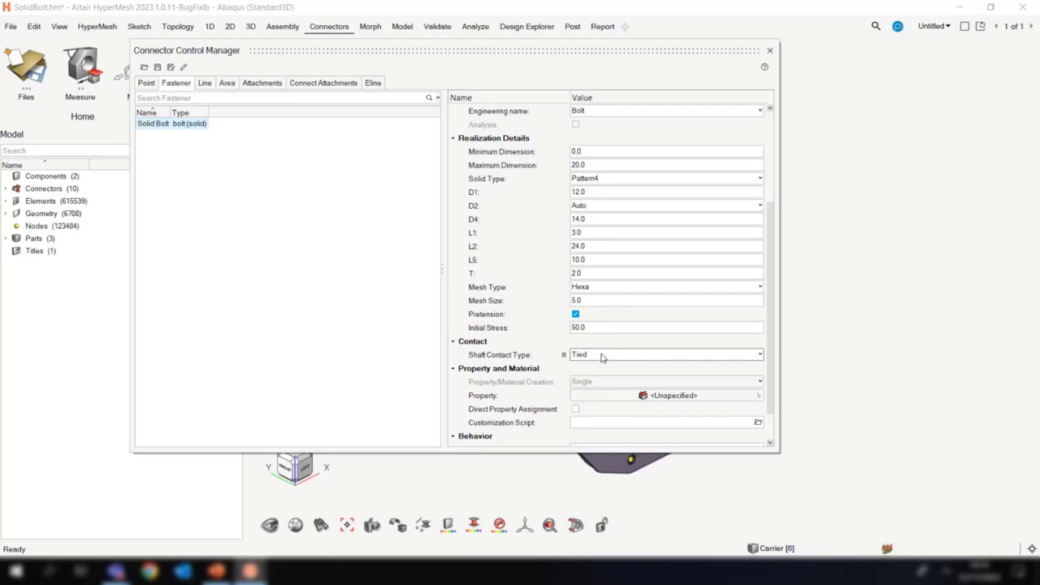
pyautogui.click(604, 358)
pyautogui.click(610, 378)
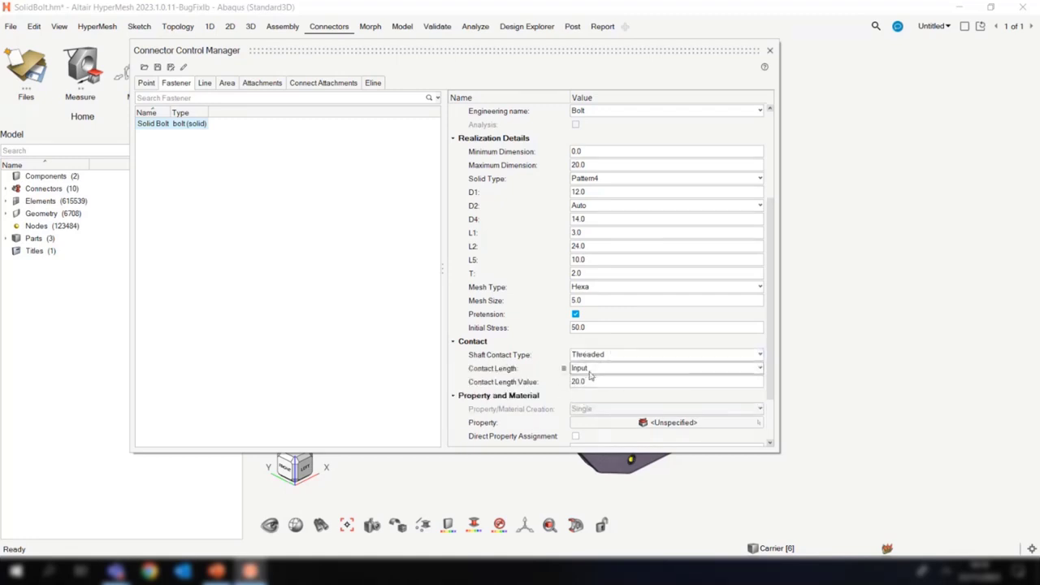
# Try the Last part option for the bolt's contact length and return it to Input.
pyautogui.click(593, 368)
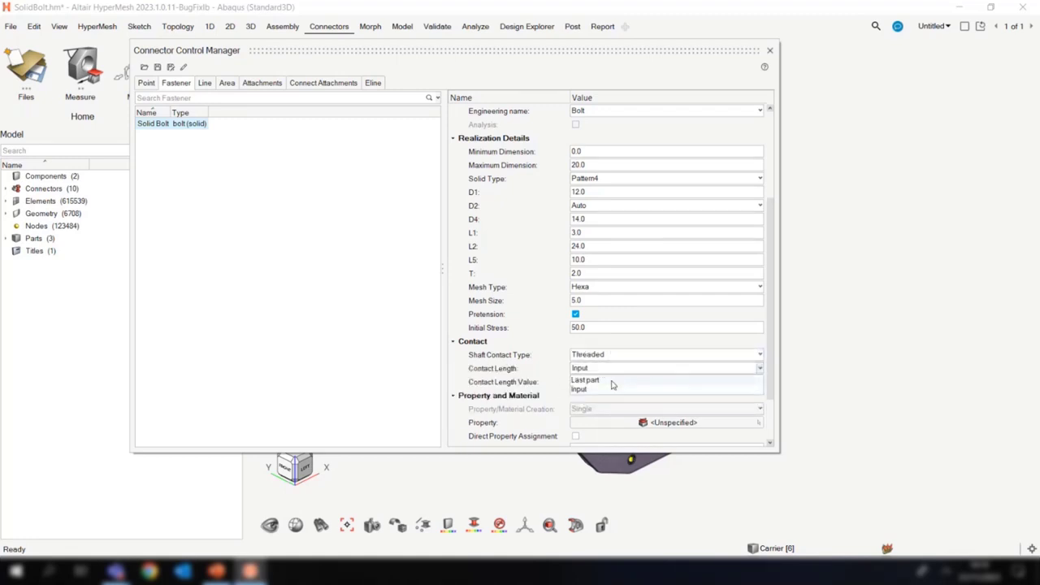
pyautogui.click(613, 382)
pyautogui.click(607, 370)
pyautogui.click(600, 391)
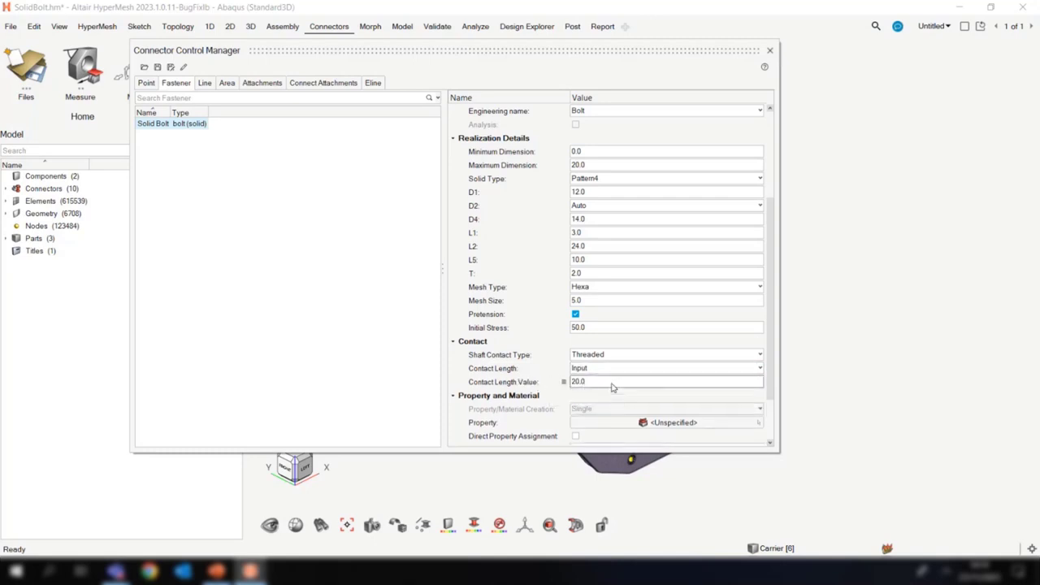
# Close the Connector Control Manager and switch the solver interface to LsDyna Keyword971_R14.0.
pyautogui.moveTo(453, 50); pyautogui.dragTo(498, 79)
pyautogui.click(399, 181)
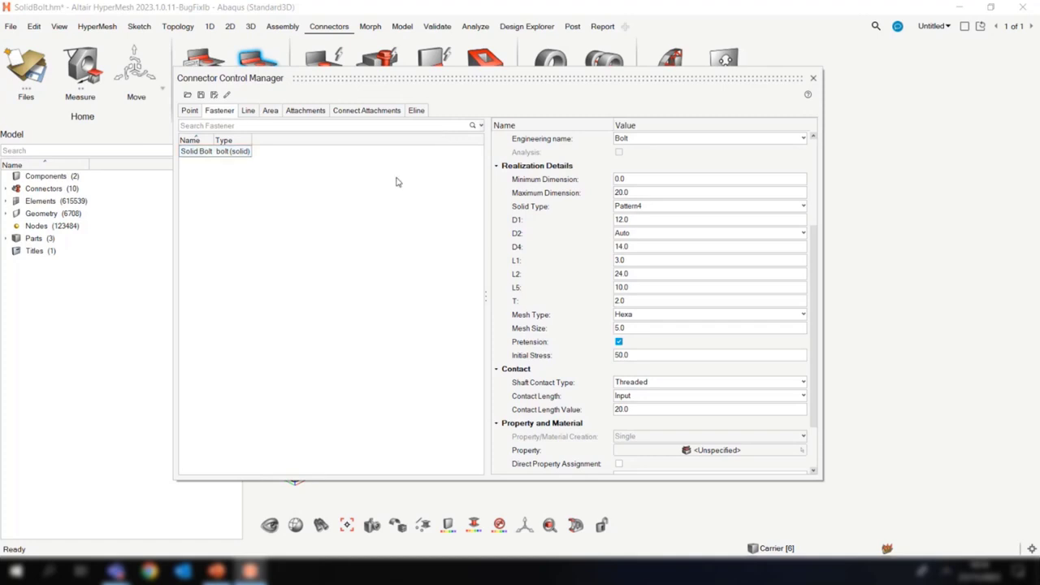
pyautogui.click(813, 81)
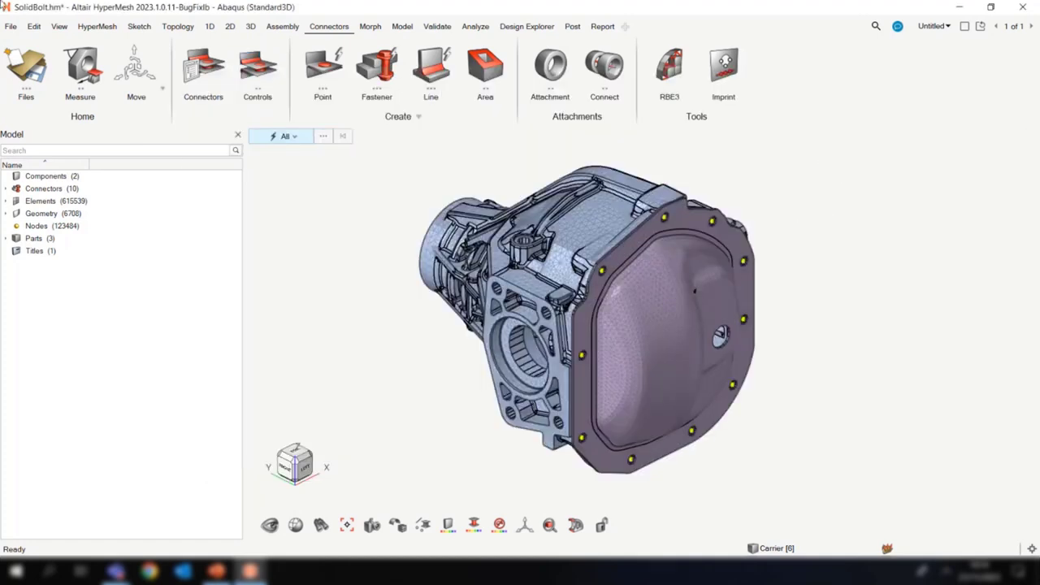
pyautogui.click(11, 26)
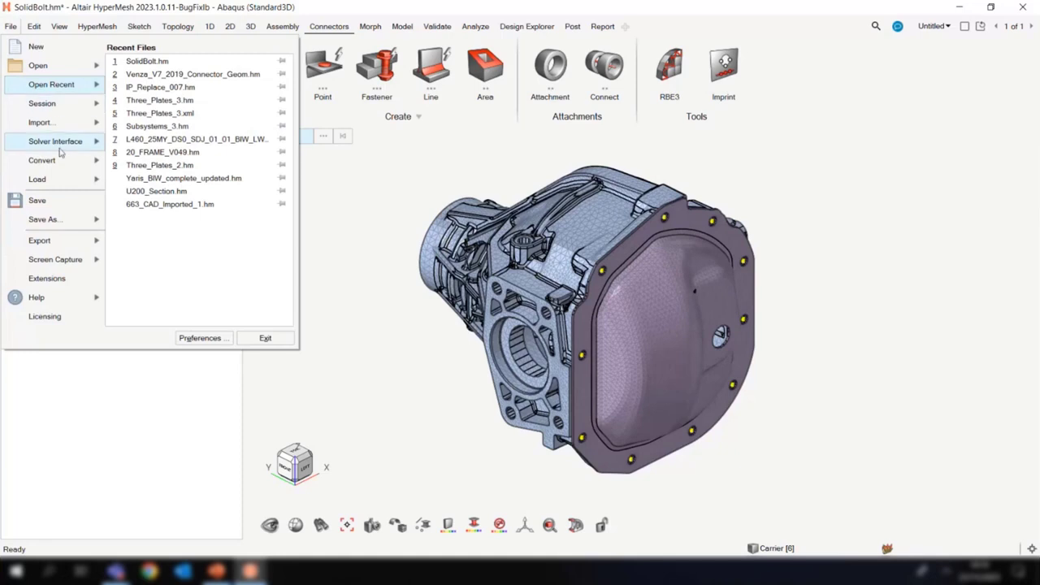
pyautogui.moveTo(60, 153)
pyautogui.scroll(-1, 170, 308)
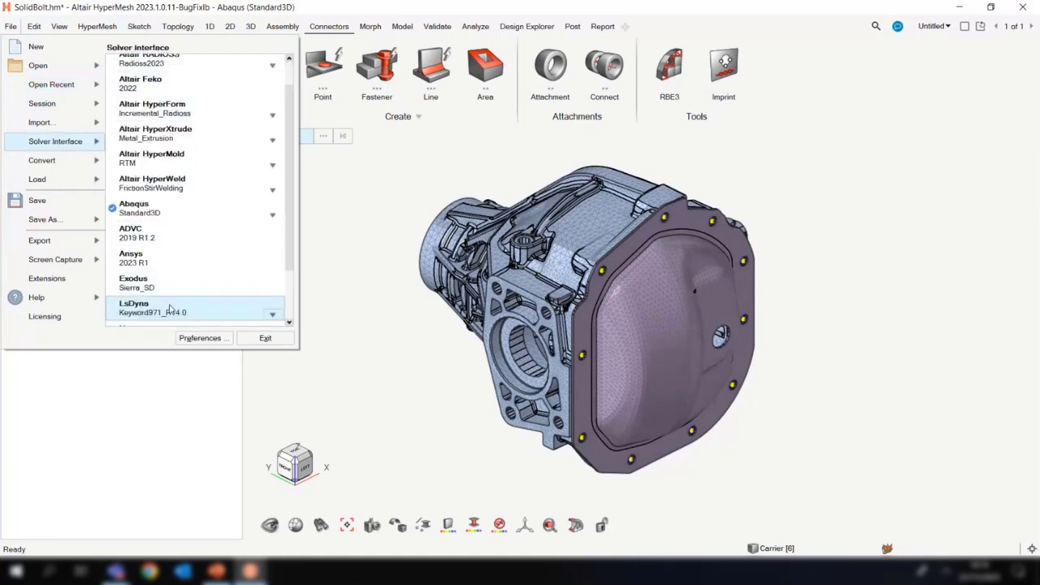
pyautogui.click(169, 309)
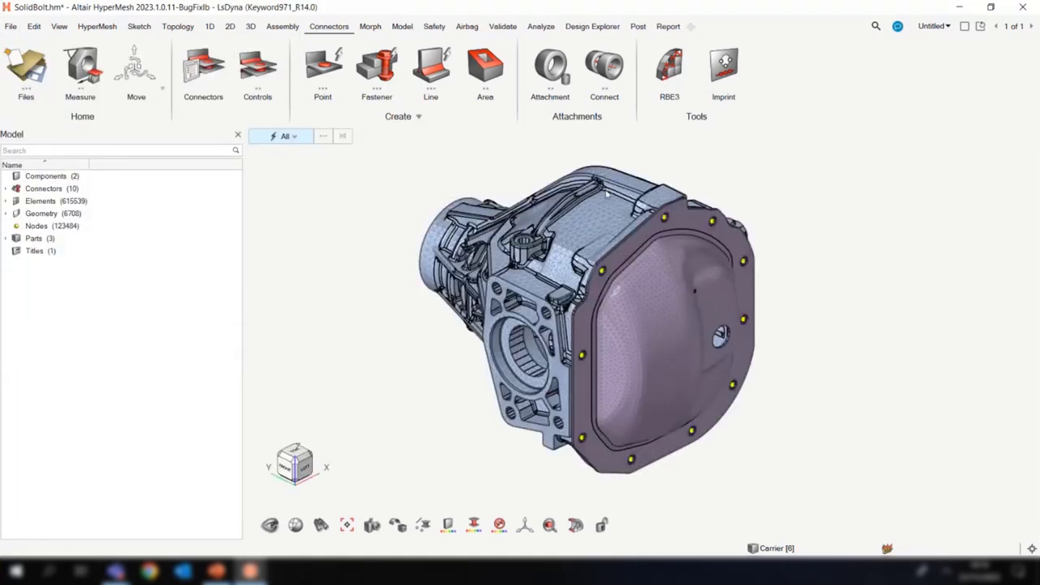
# Create a new fastener control in the Connector Control Manager and set its type to bolt (solid).
pyautogui.click(255, 69)
pyautogui.scroll(-10, 690, 291)
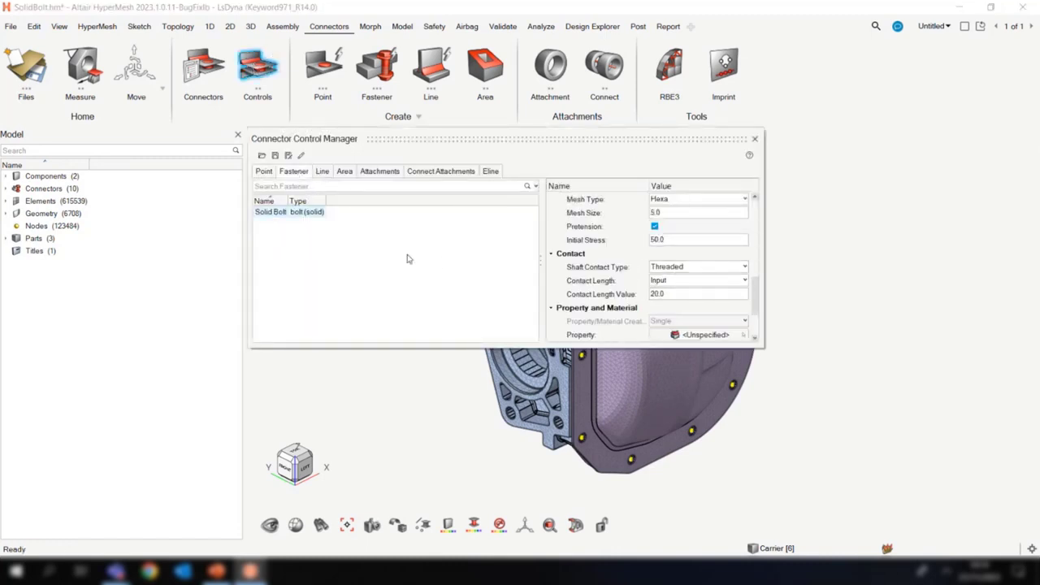
pyautogui.rightClick(273, 213)
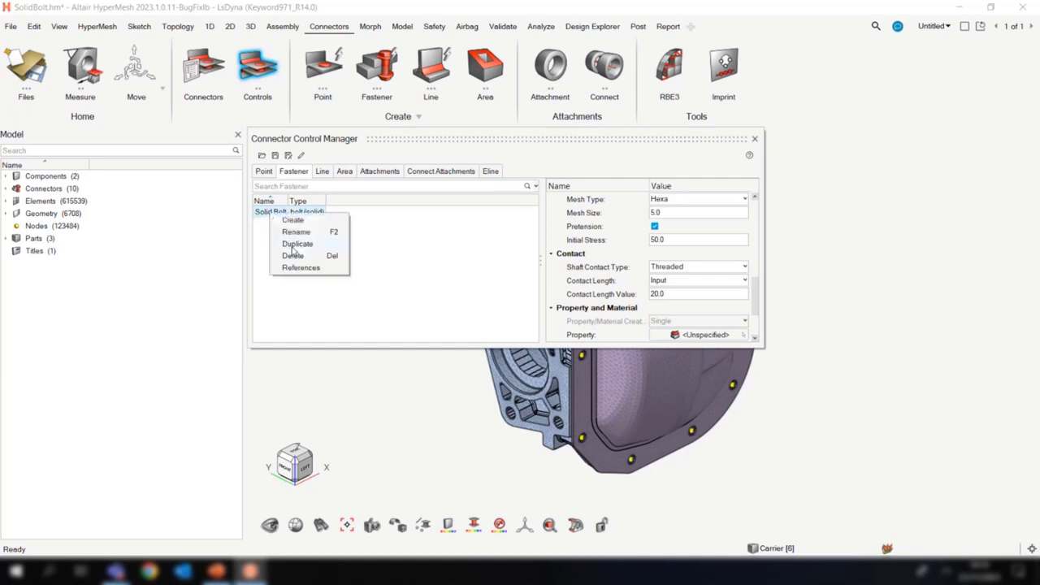
pyautogui.press('F2')
pyautogui.click(399, 249)
pyautogui.rightClick(298, 239)
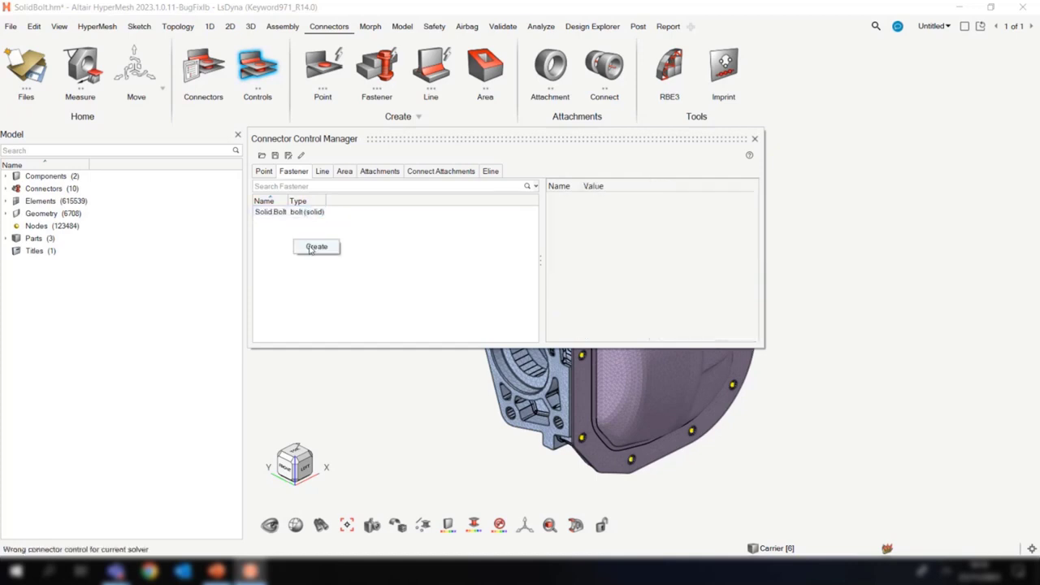
pyautogui.click(314, 246)
pyautogui.click(363, 224)
pyautogui.scroll(-2, 369, 276)
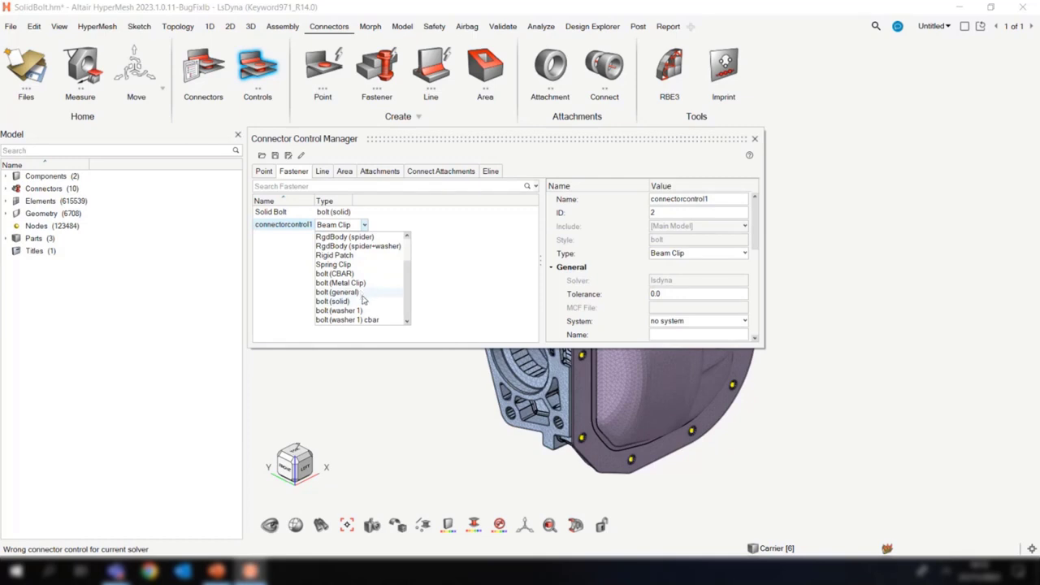
pyautogui.click(363, 293)
# Try the Failure option on the new LsDyna bolt control, turn it off again and delete the control.
pyautogui.scroll(-2, 681, 294)
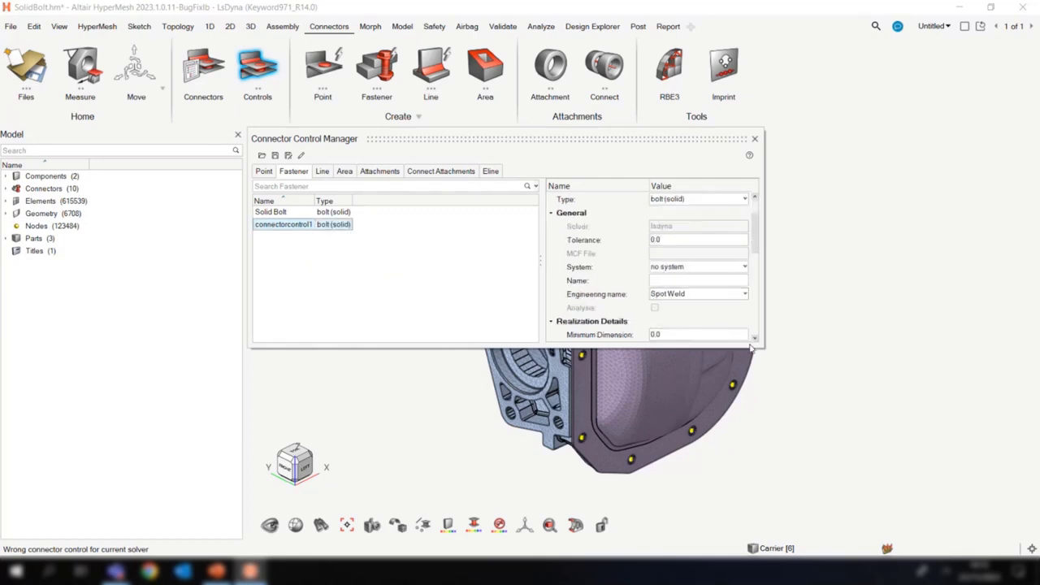
pyautogui.moveTo(764, 348); pyautogui.dragTo(794, 466)
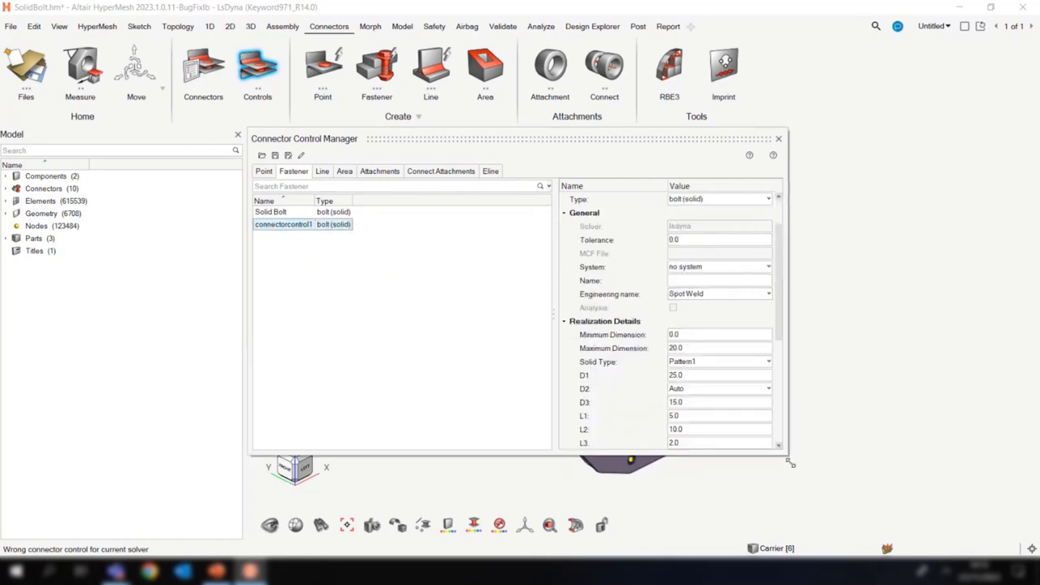
pyautogui.scroll(-3, 730, 370)
pyautogui.scroll(-2, 729, 370)
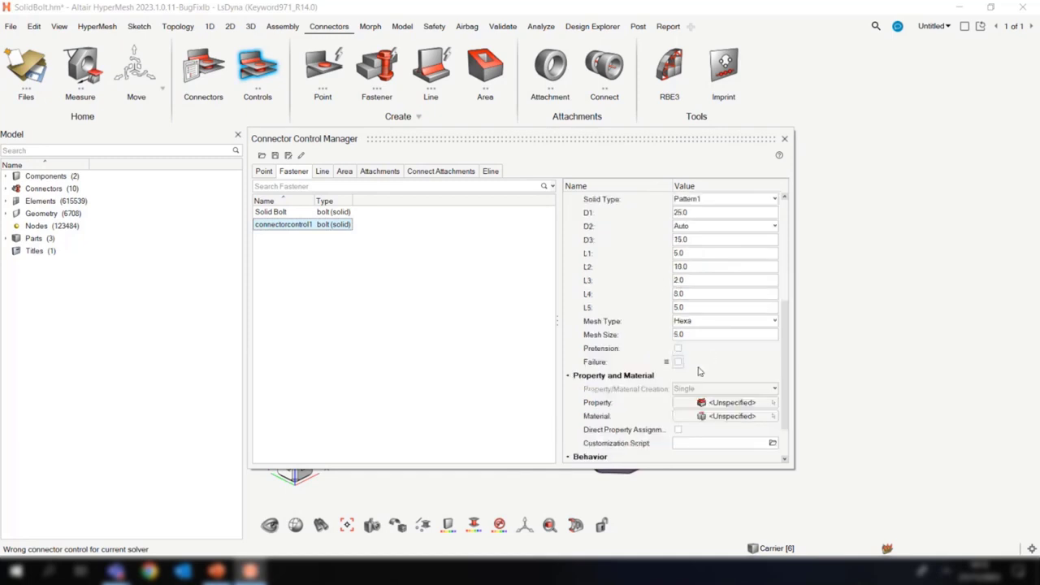
pyautogui.click(677, 362)
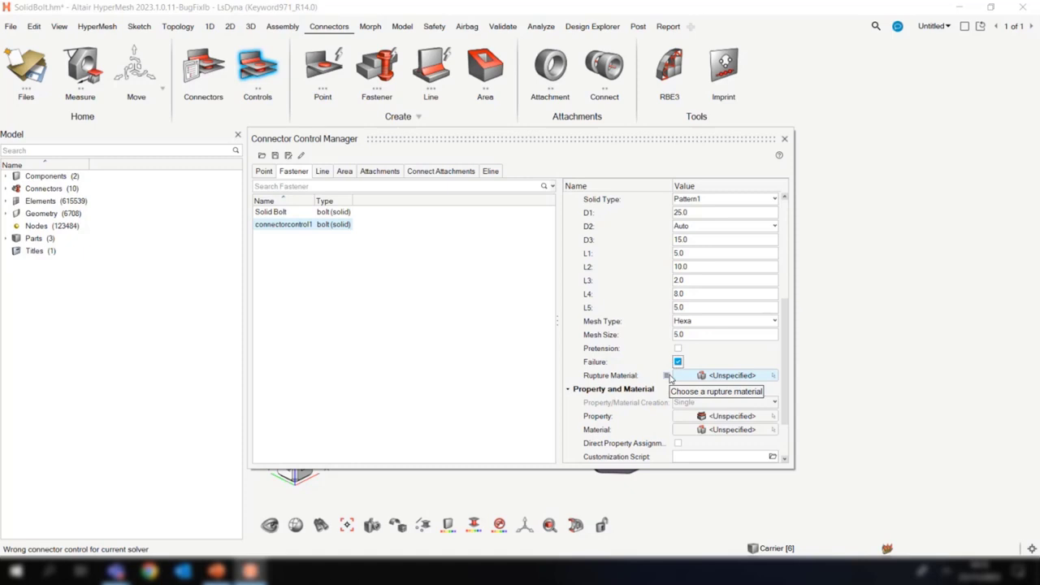
pyautogui.click(678, 362)
pyautogui.rightClick(297, 225)
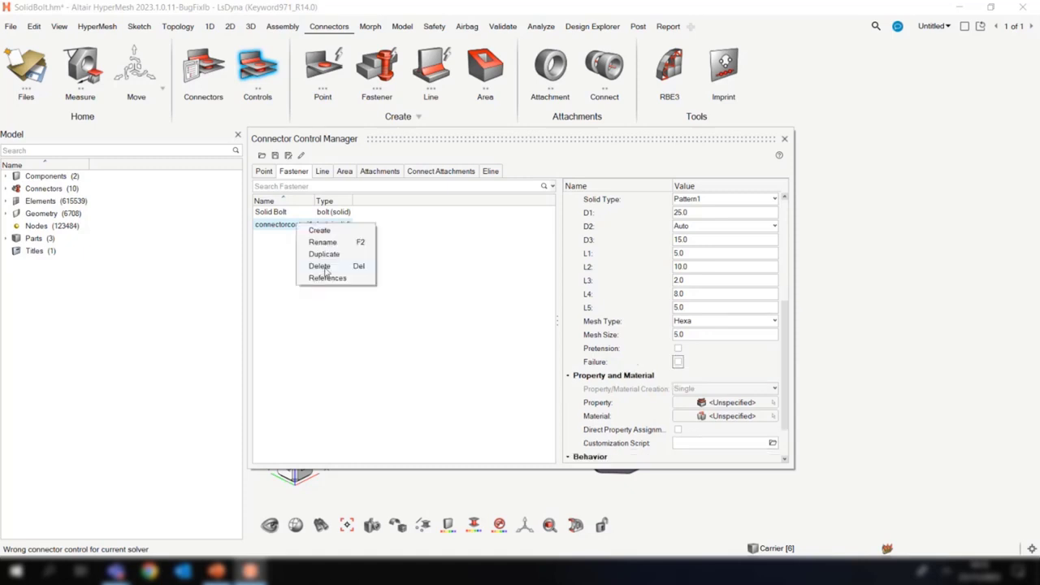
pyautogui.click(319, 266)
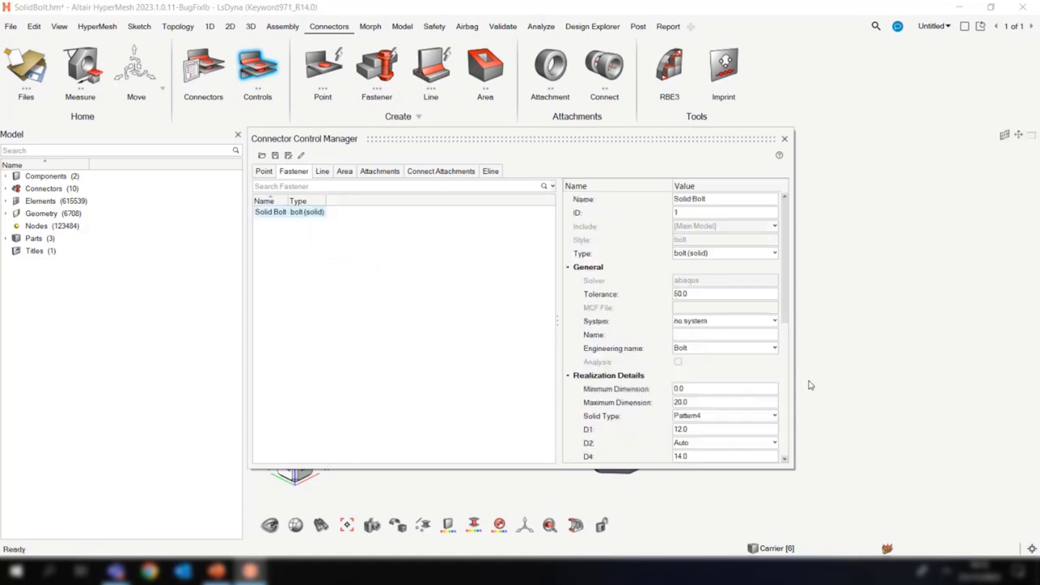
# Review the Solid Bolt control's dimension, pretension, contact and property settings and close the Connector Control Manager.
pyautogui.scroll(-3, 727, 368)
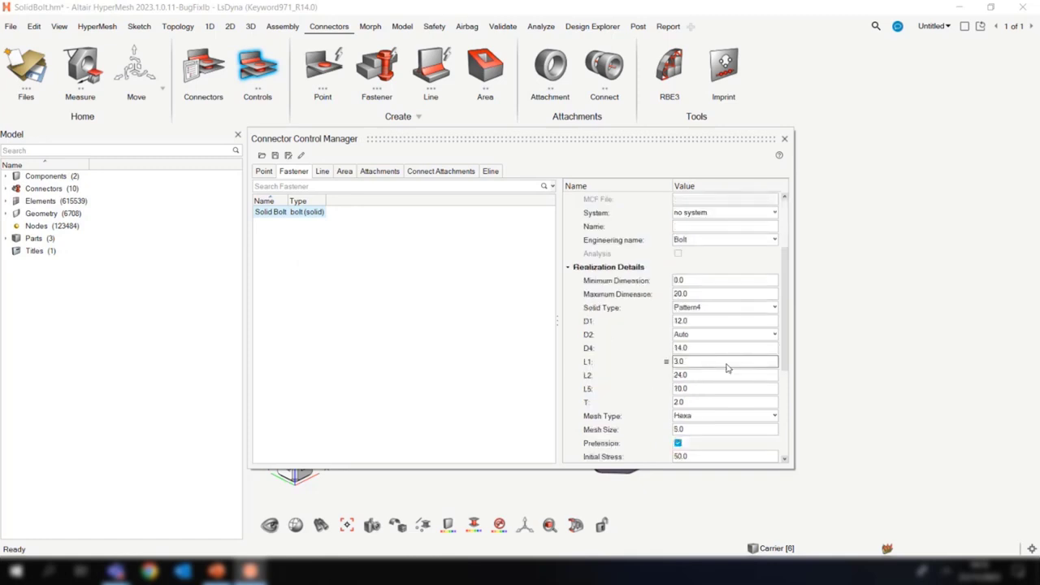
pyautogui.scroll(-2, 728, 368)
pyautogui.moveTo(636, 269)
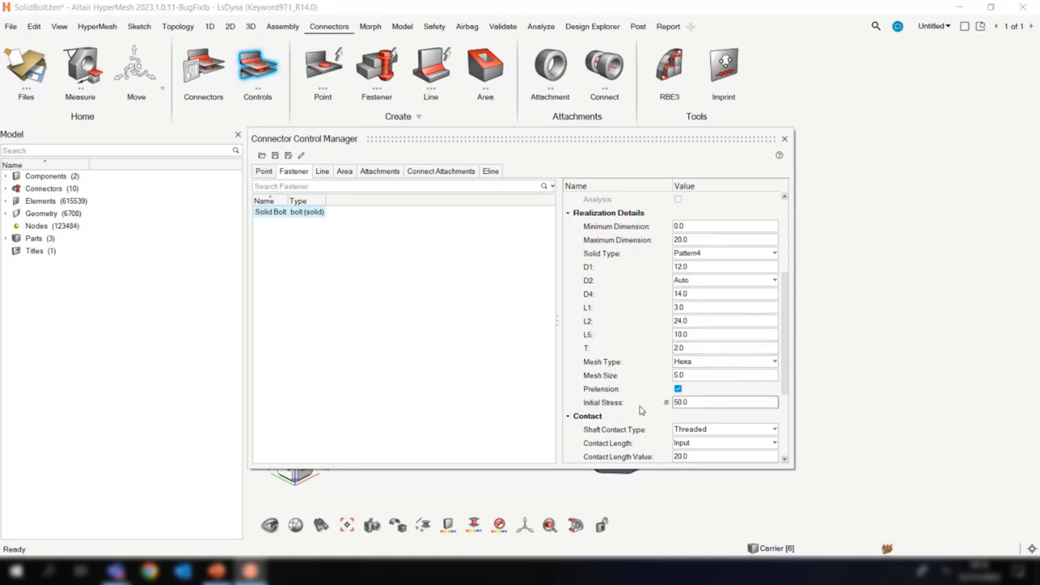
pyautogui.scroll(-3, 640, 410)
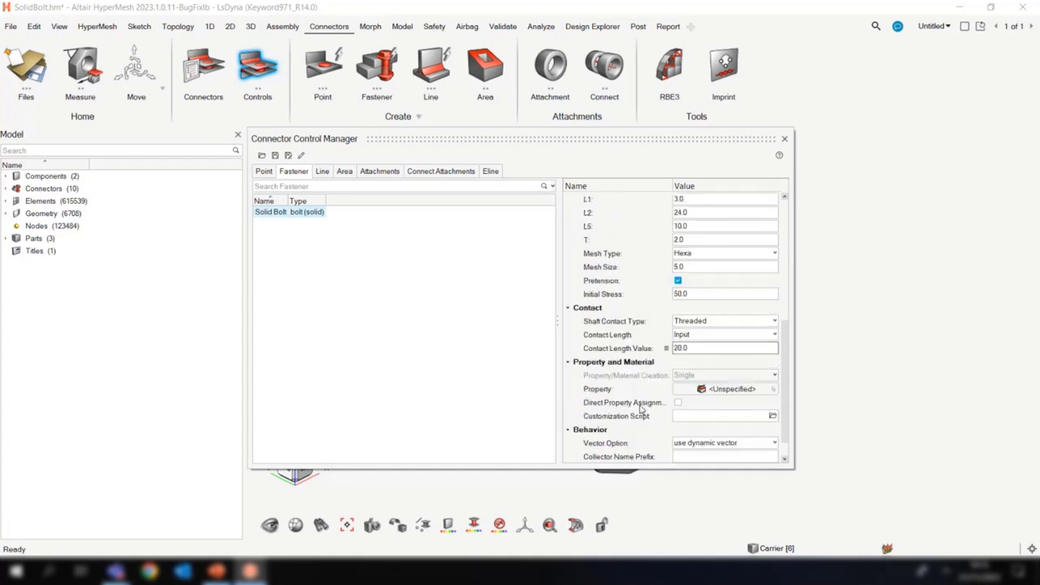
pyautogui.click(786, 139)
# Try to realize all the cover's fastener connectors with the Solid Bolt control under the LsDyna interface.
pyautogui.moveTo(462, 182); pyautogui.dragTo(453, 205, button='right')
pyautogui.moveTo(371, 187); pyautogui.dragTo(402, 187, button='right')
pyautogui.press('c')
pyautogui.press('c')
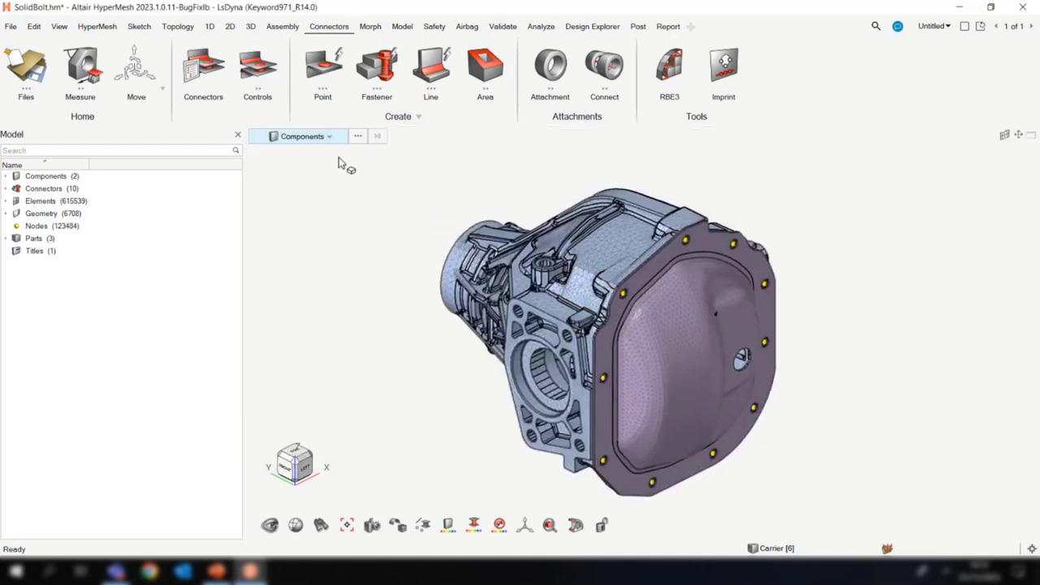
pyautogui.moveTo(446, 177); pyautogui.dragTo(1013, 526)
pyautogui.click(378, 68)
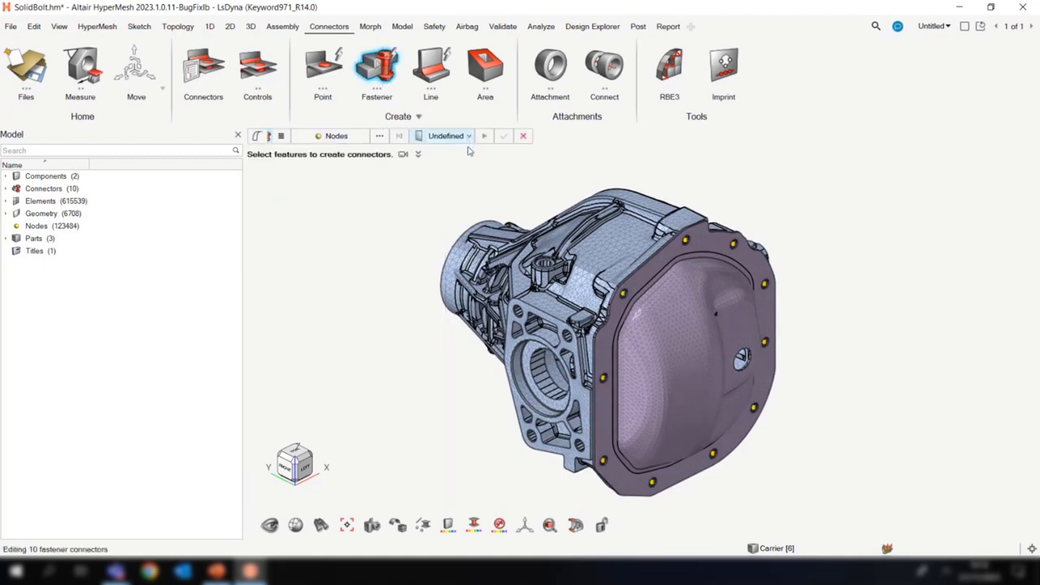
pyautogui.click(468, 136)
pyautogui.click(466, 164)
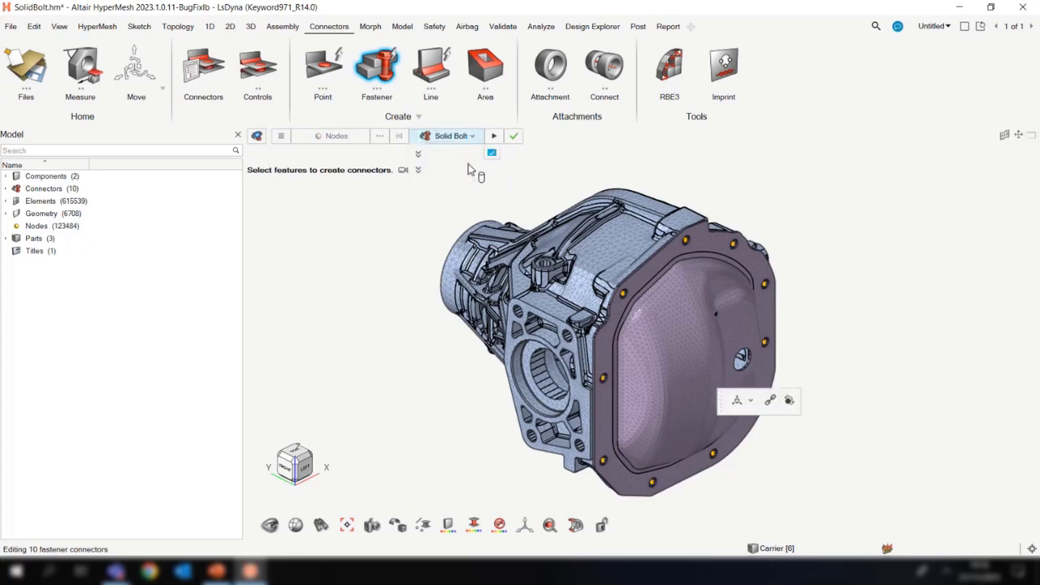
pyautogui.click(493, 136)
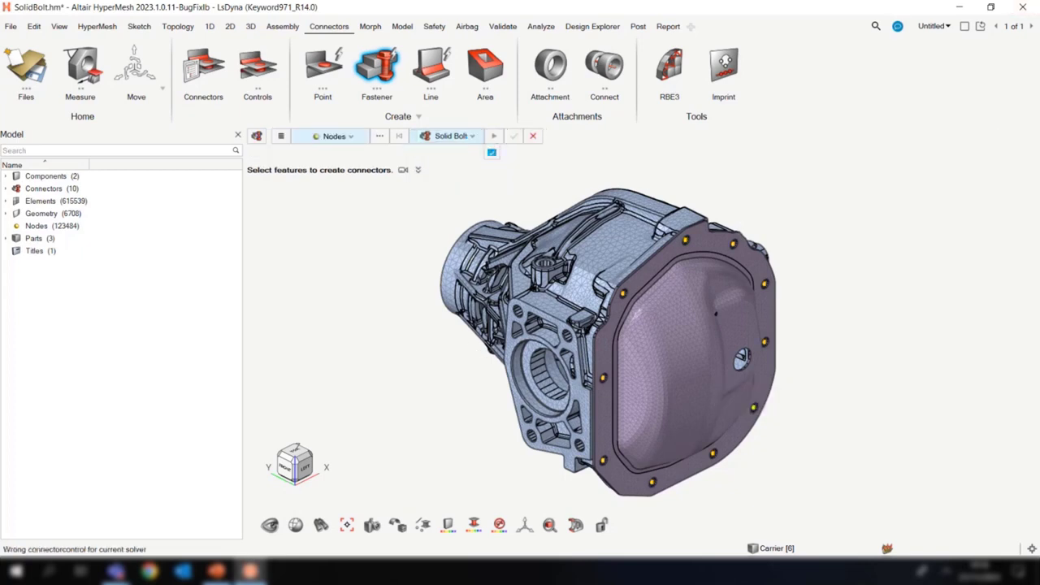
pyautogui.press('Escape')
# Switch the solver interface back to Abaqus Standard3D.
pyautogui.click(11, 26)
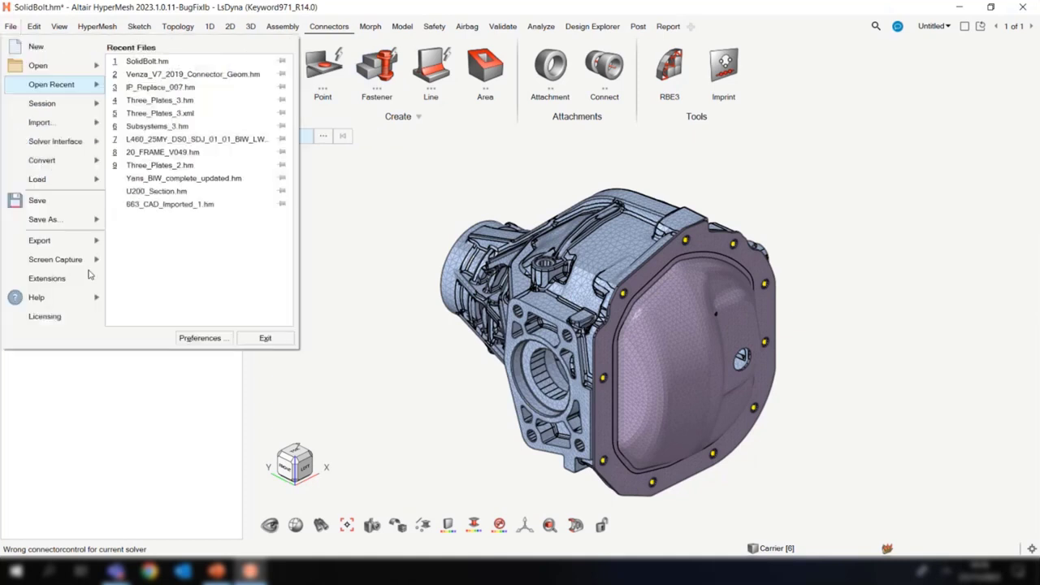
pyautogui.moveTo(96, 146)
pyautogui.scroll(1, 187, 285)
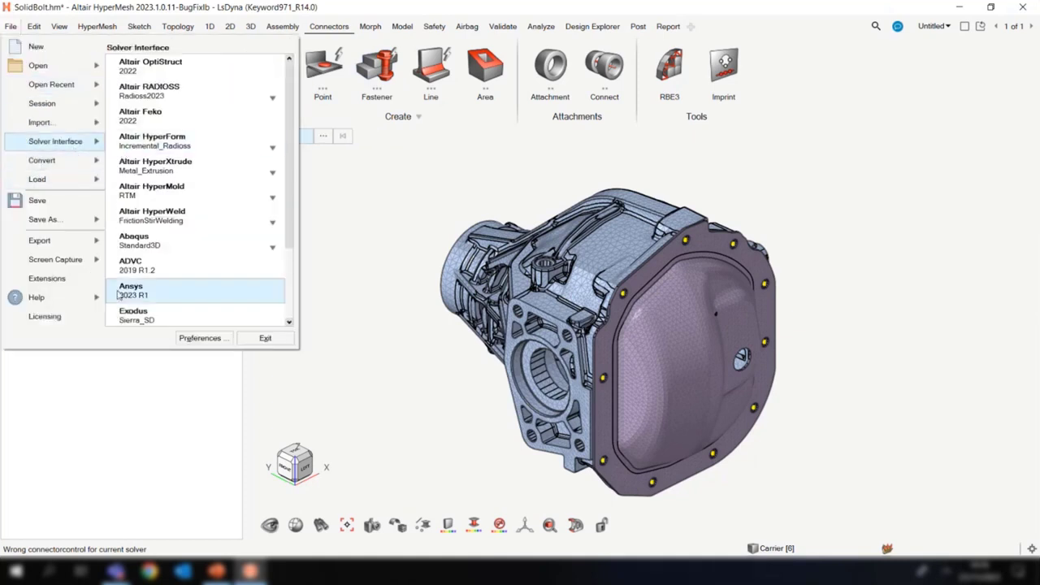
pyautogui.click(138, 240)
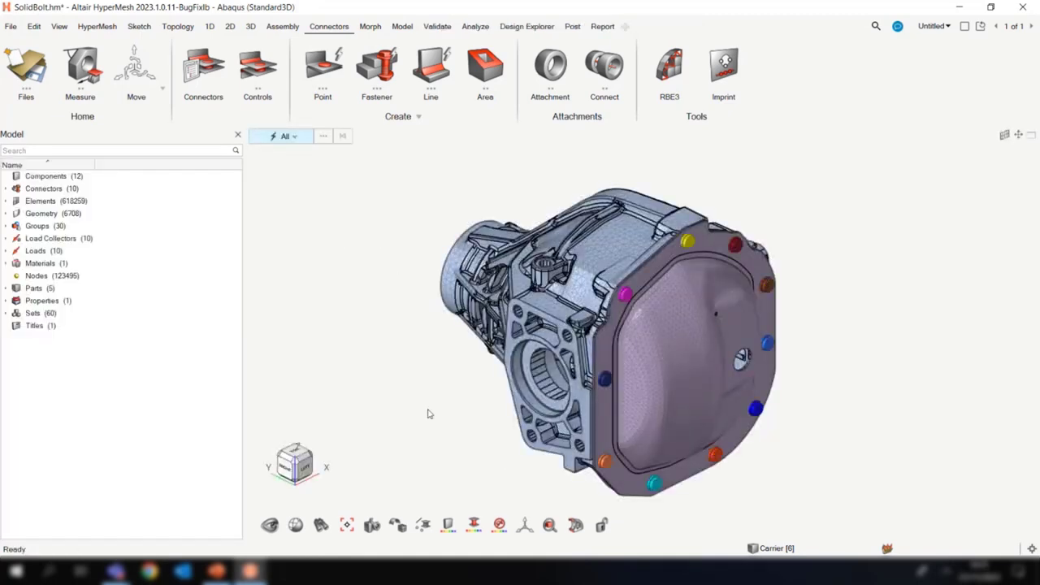
# List the model's *CLOAD (Force) loads and examine the details of the first directional force.
pyautogui.click(6, 252)
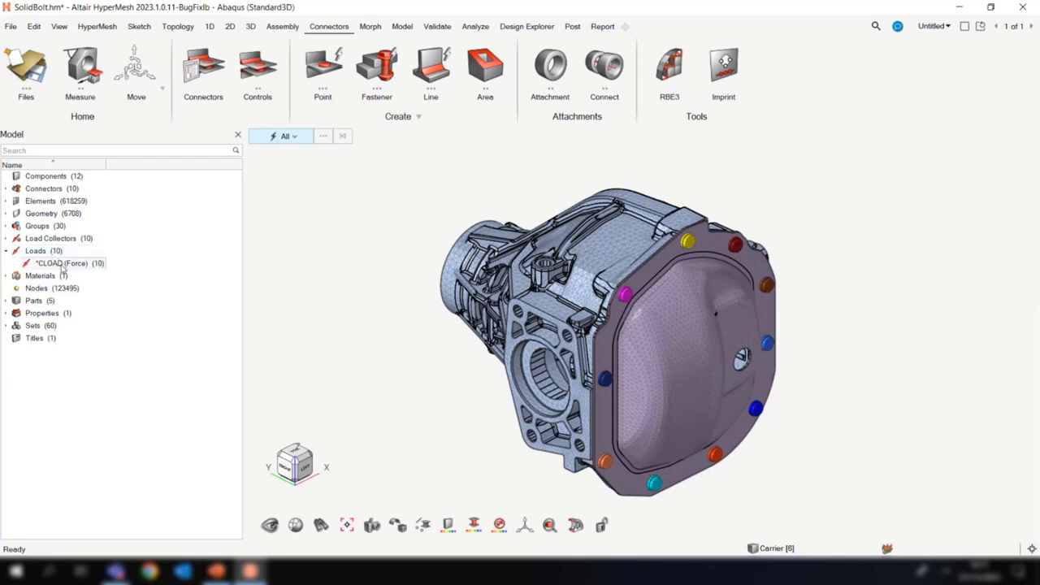
pyautogui.doubleClick(62, 264)
pyautogui.click(71, 191)
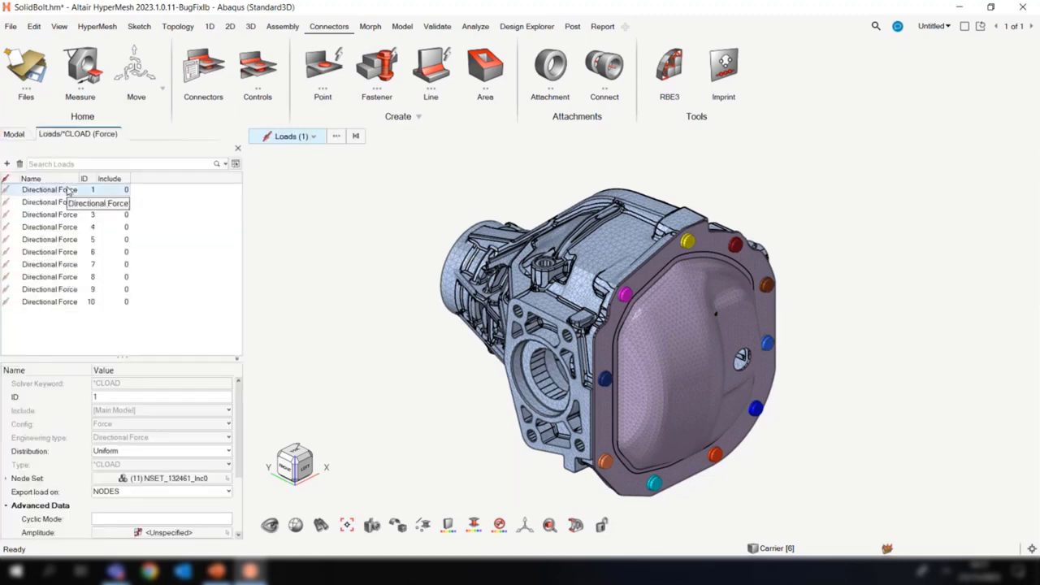
# Review the first directional force and its remaining attributes in the model, then close the load list.
pyautogui.scroll(-3, 195, 378)
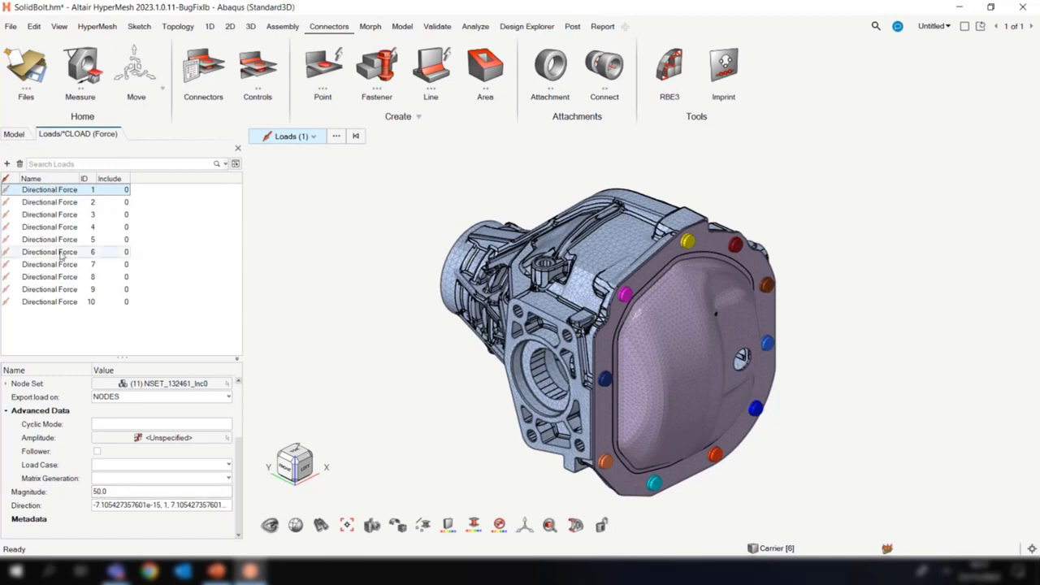
pyautogui.rightClick(45, 192)
pyautogui.click(76, 220)
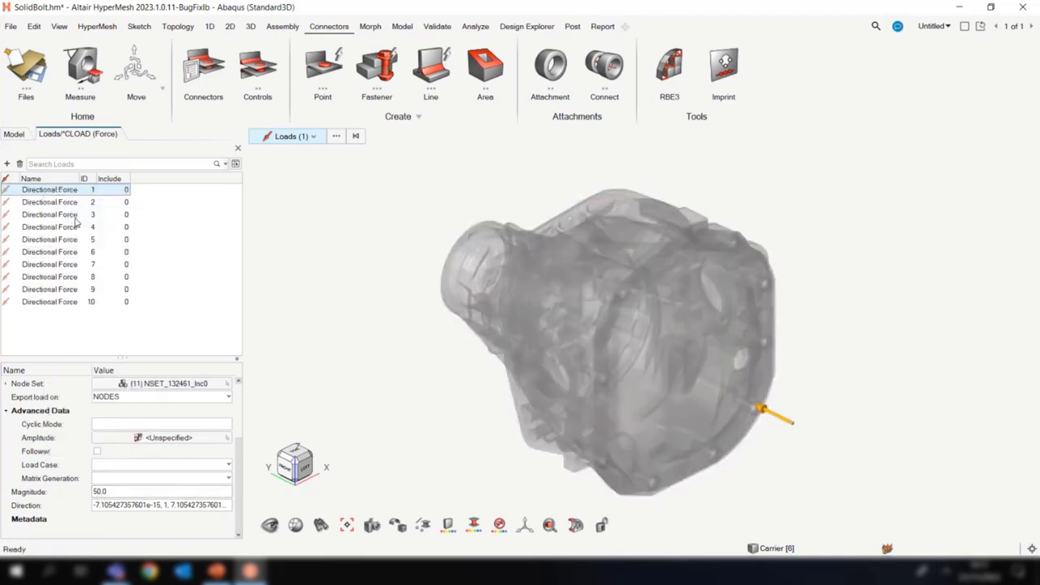
pyautogui.scroll(10, 756, 410)
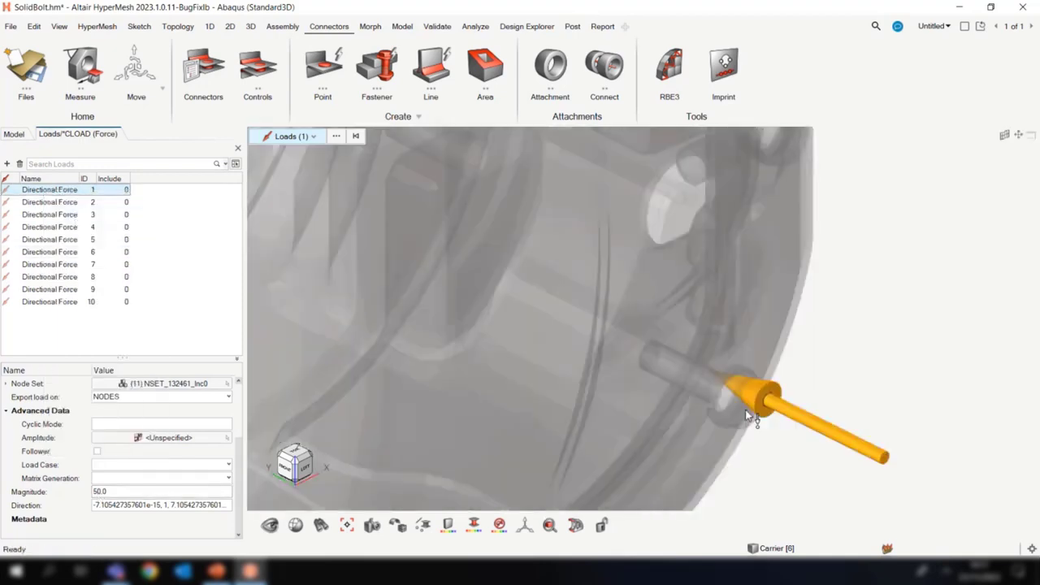
pyautogui.keyDown('ctrl'); pyautogui.moveTo(781, 367); pyautogui.dragTo(734, 385); pyautogui.keyUp('ctrl')
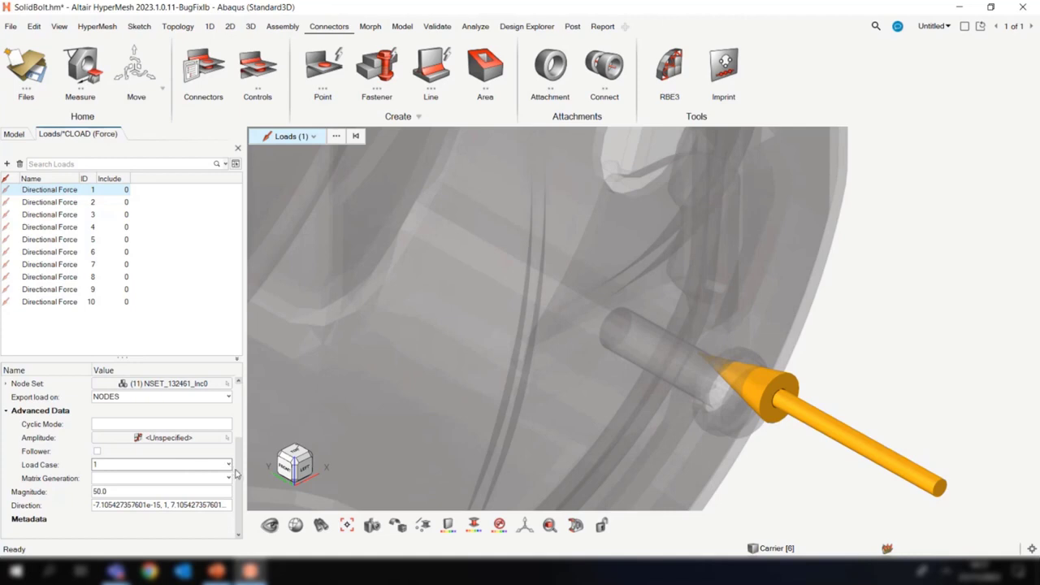
pyautogui.moveTo(236, 474); pyautogui.dragTo(243, 420)
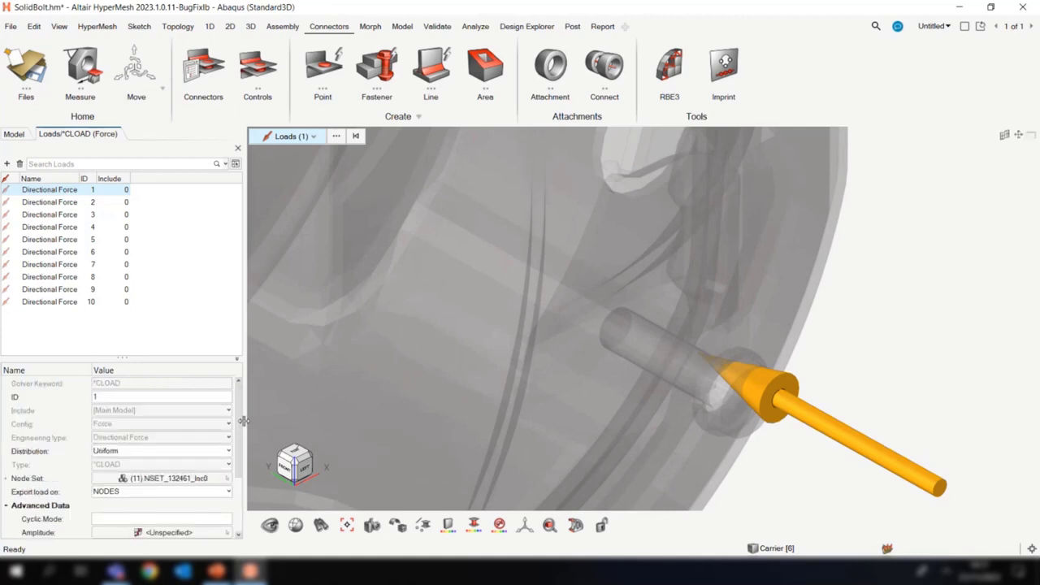
pyautogui.click(238, 148)
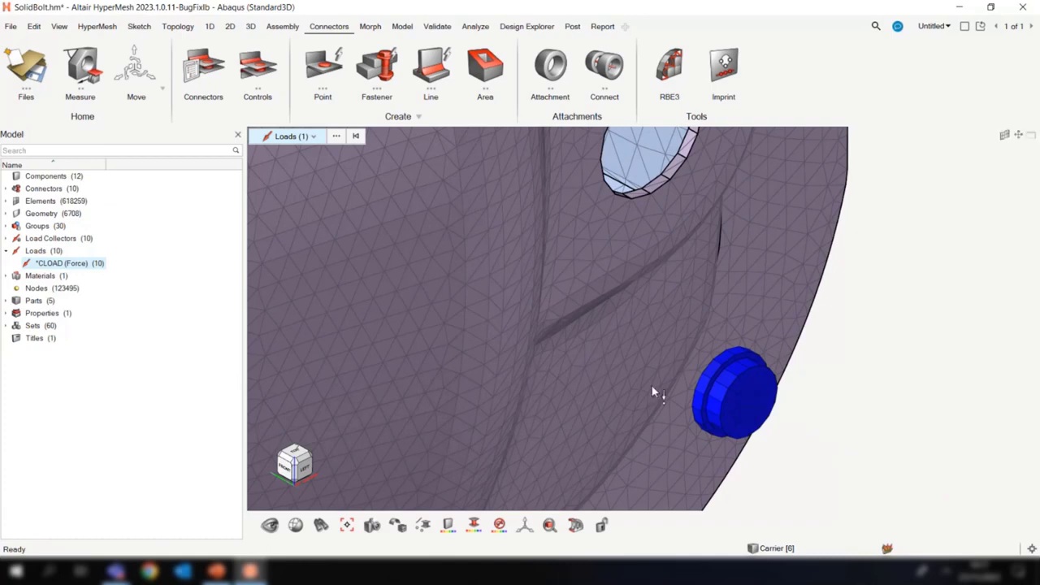
# Review the *PRE-TENSION SECTION groups, inspect the section through a bolt's shank, and end the review.
pyautogui.moveTo(736, 394); pyautogui.dragTo(743, 411, button='middle')
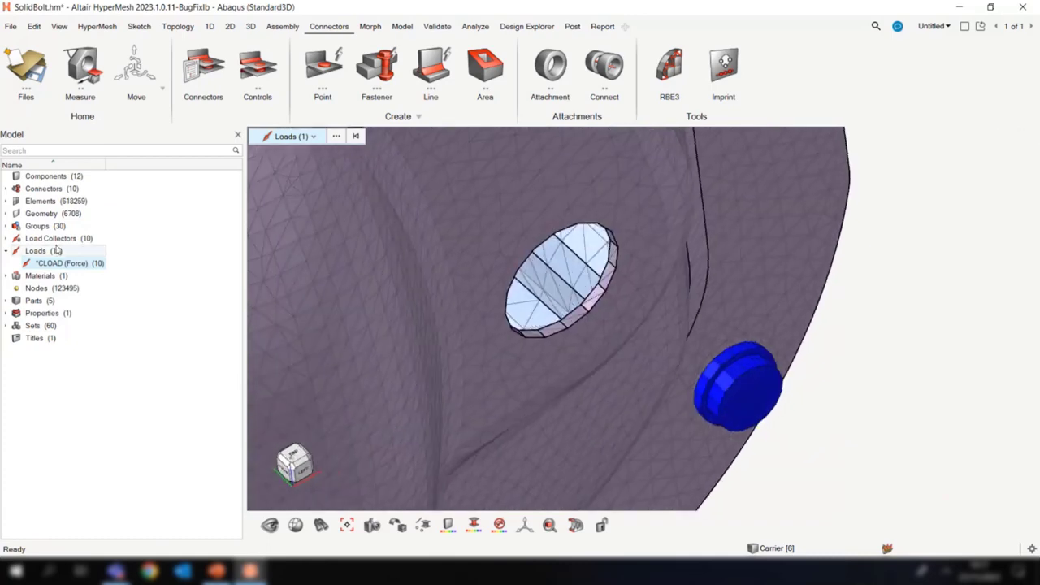
pyautogui.click(7, 226)
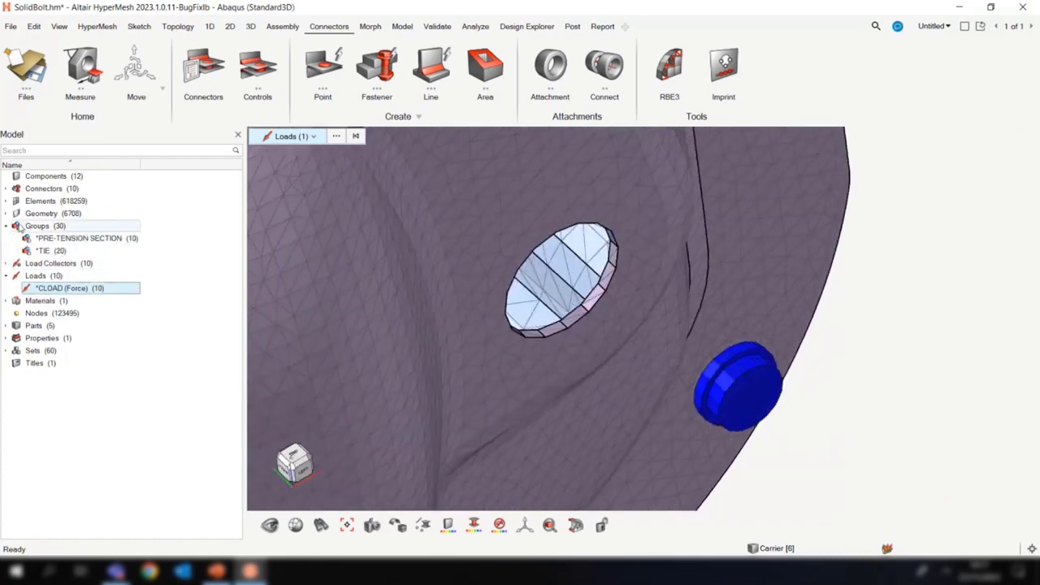
pyautogui.rightClick(81, 240)
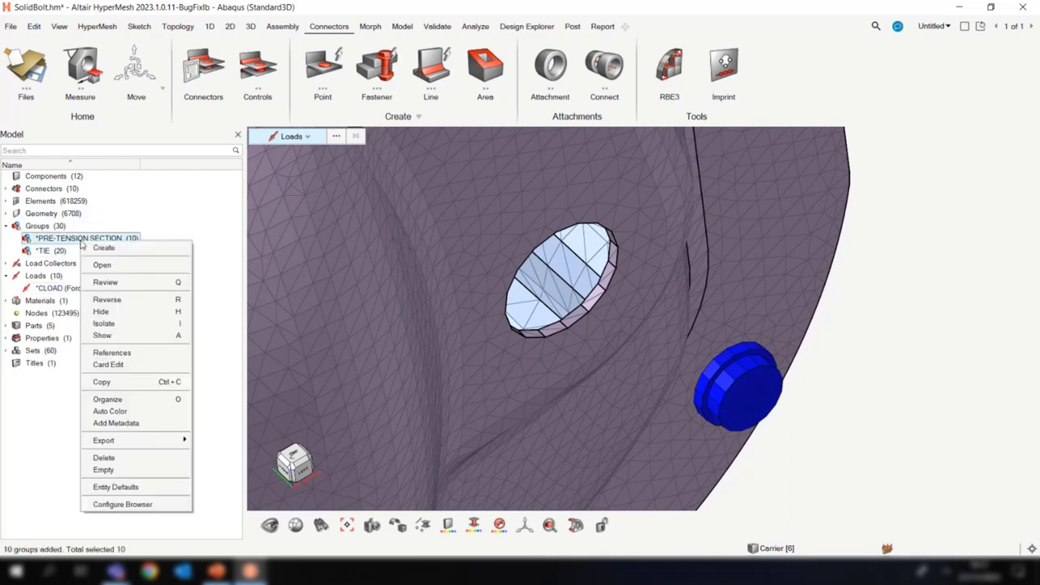
pyautogui.click(105, 282)
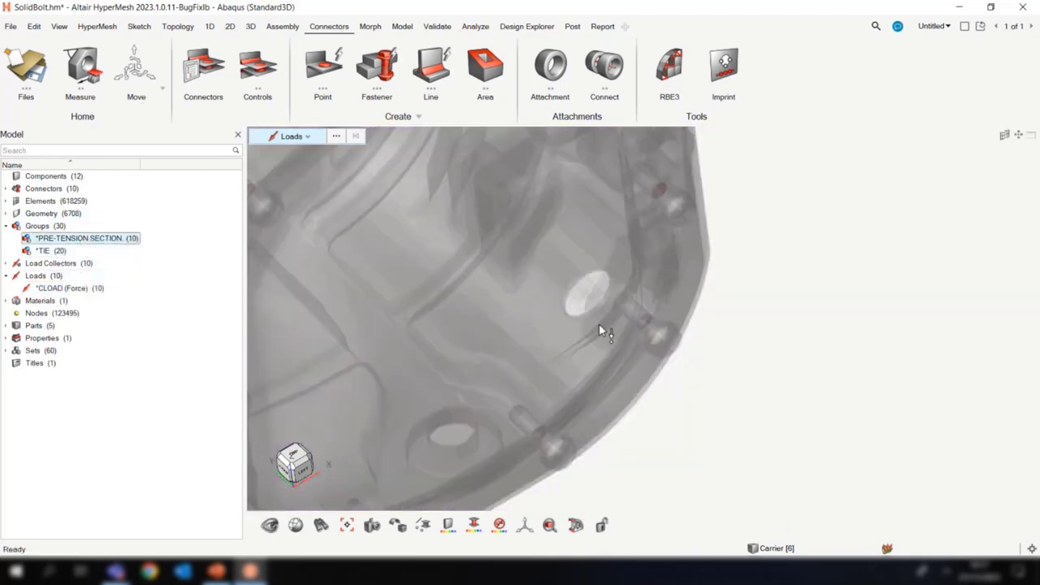
pyautogui.moveTo(674, 383); pyautogui.dragTo(709, 416, button='right')
pyautogui.scroll(10, 592, 325)
pyautogui.moveTo(644, 412); pyautogui.dragTo(479, 337, button='right')
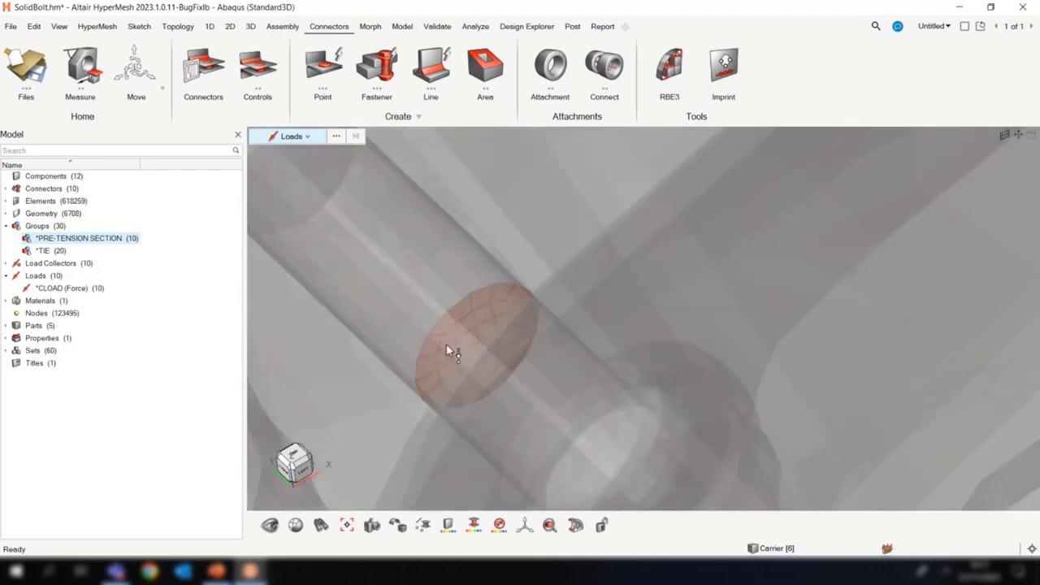
pyautogui.moveTo(446, 344); pyautogui.dragTo(599, 372, button='middle')
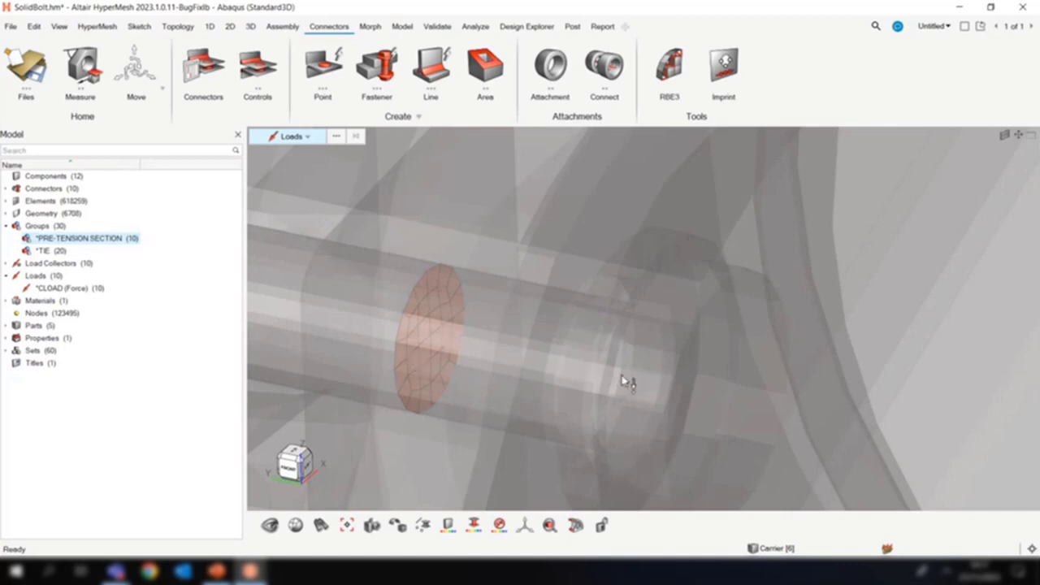
pyautogui.moveTo(488, 355); pyautogui.dragTo(659, 341, button='middle')
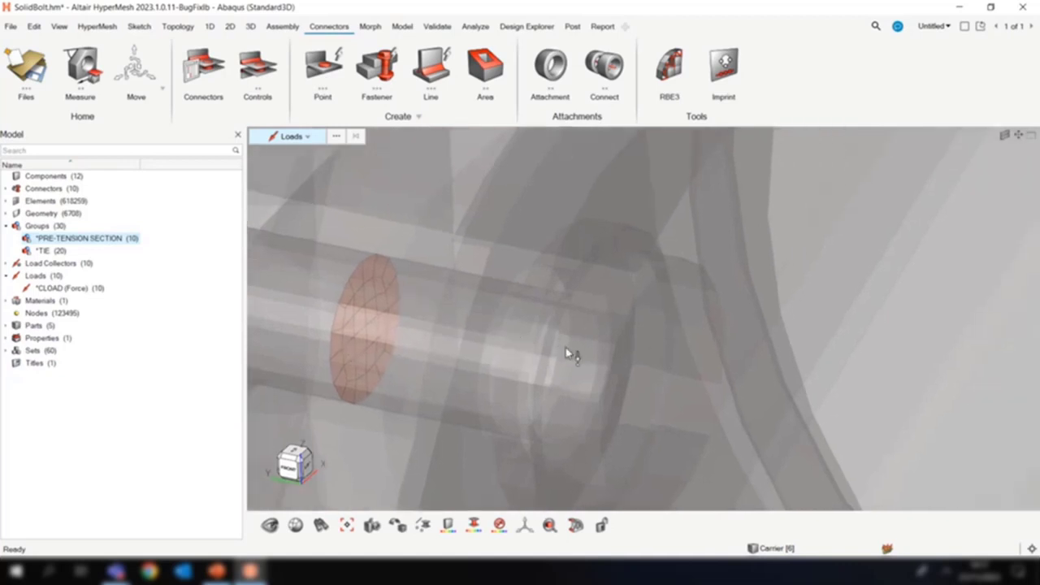
pyautogui.moveTo(781, 372); pyautogui.dragTo(831, 392, button='middle')
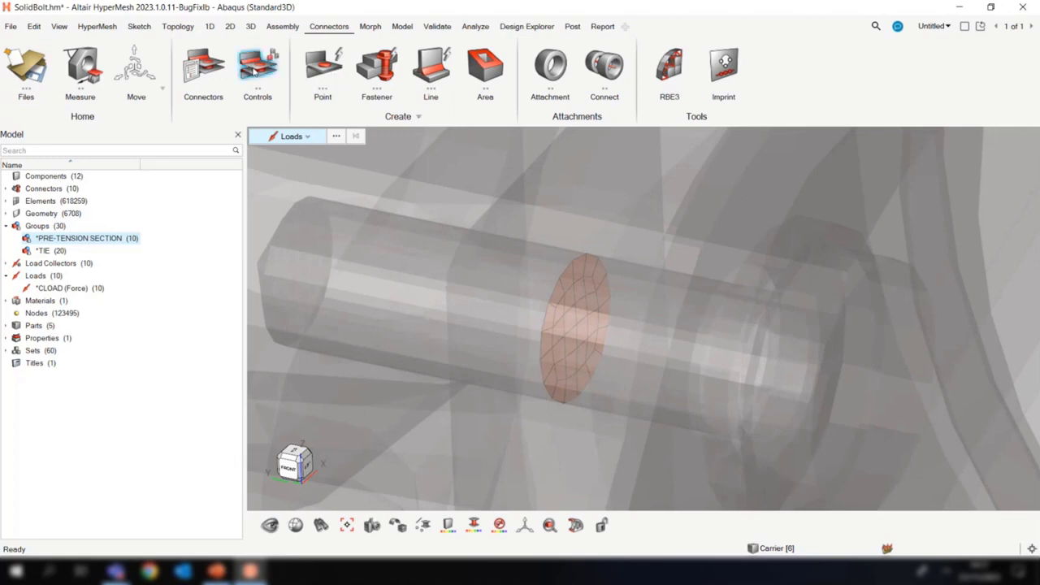
pyautogui.scroll(-5, 534, 295)
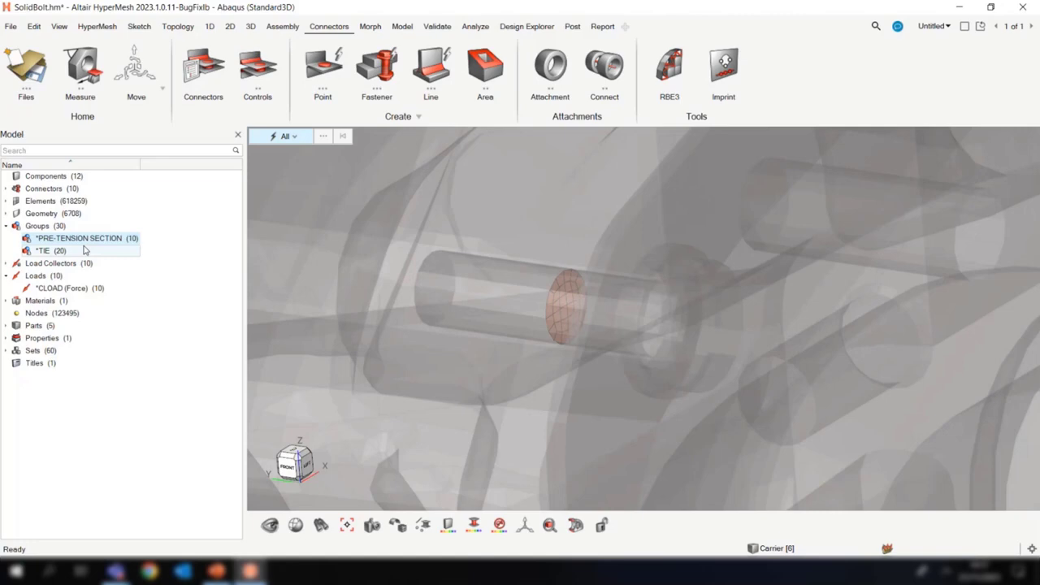
pyautogui.rightClick(90, 239)
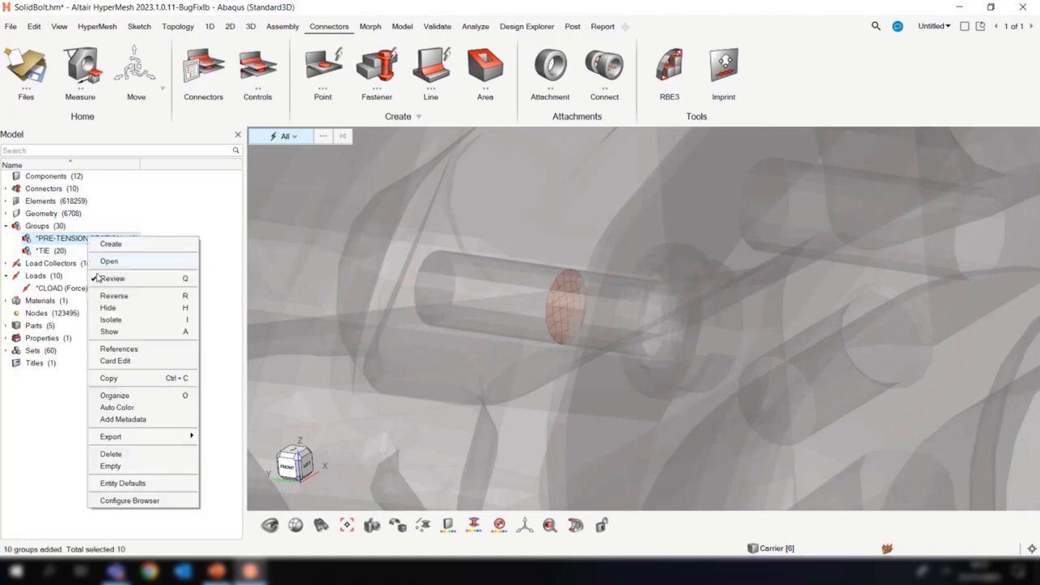
pyautogui.click(110, 279)
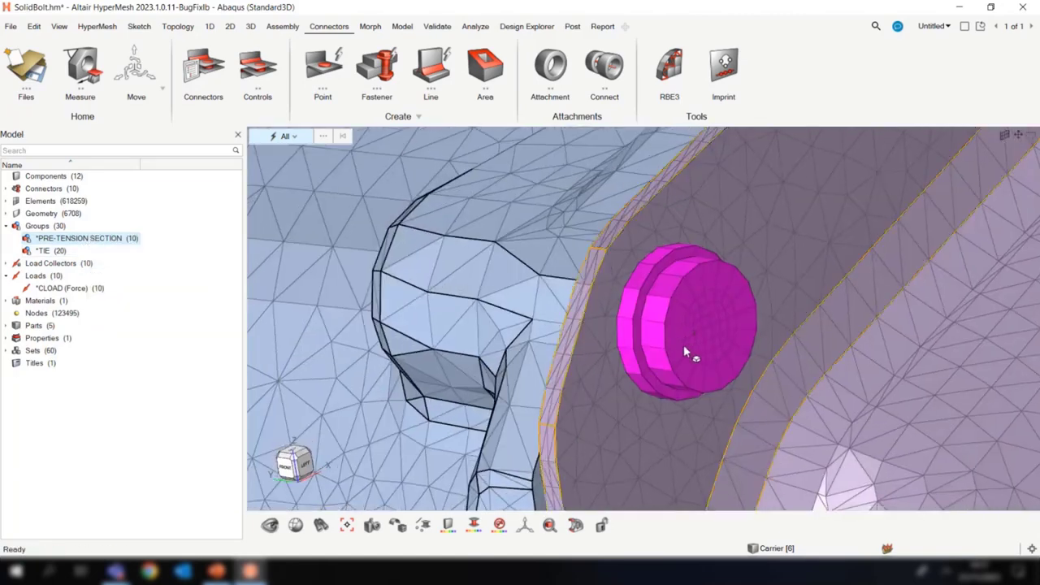
# Hide the housing component around the magenta bolt and examine the thread contact along its shank and the contact under its head.
pyautogui.press('d')
pyautogui.click(520, 321)
pyautogui.moveTo(557, 345); pyautogui.dragTo(619, 317, button='middle')
pyautogui.scroll(3, 491, 311)
pyautogui.moveTo(492, 312); pyautogui.dragTo(569, 353, button='middle')
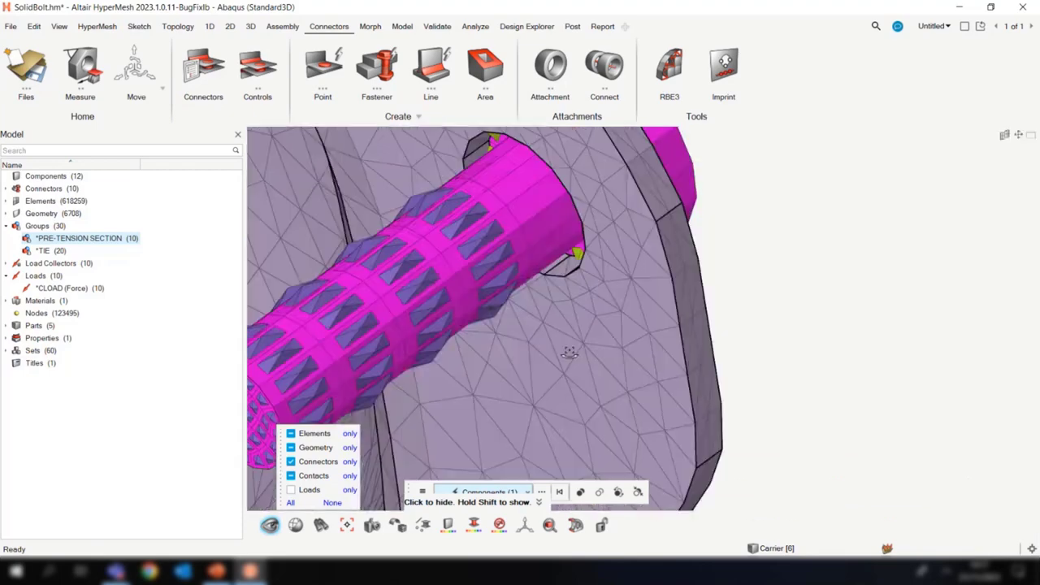
pyautogui.scroll(-3, 409, 306)
pyautogui.moveTo(408, 305); pyautogui.dragTo(456, 299, button='middle')
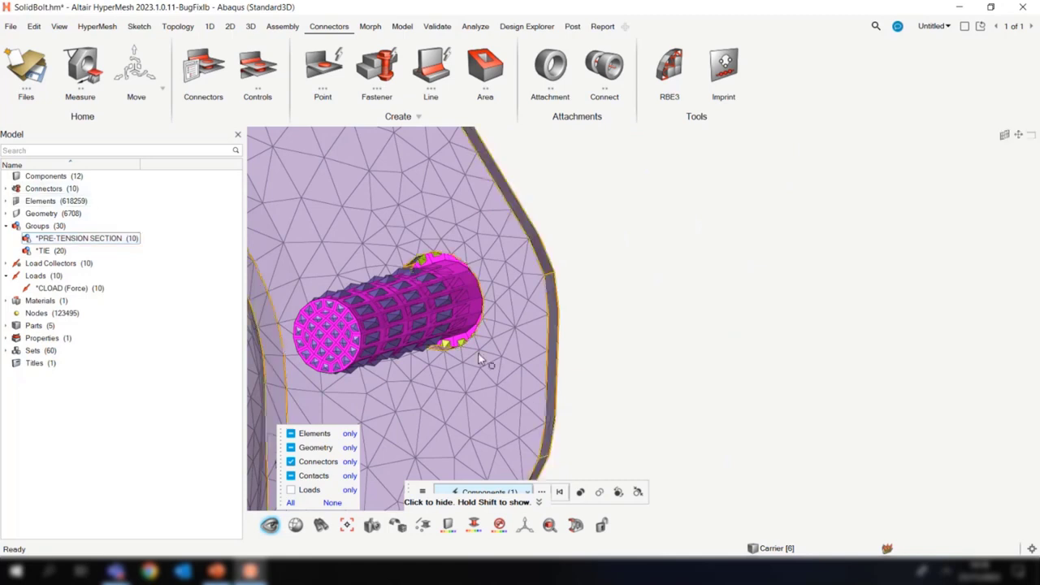
pyautogui.moveTo(400, 294); pyautogui.dragTo(634, 235, button='right')
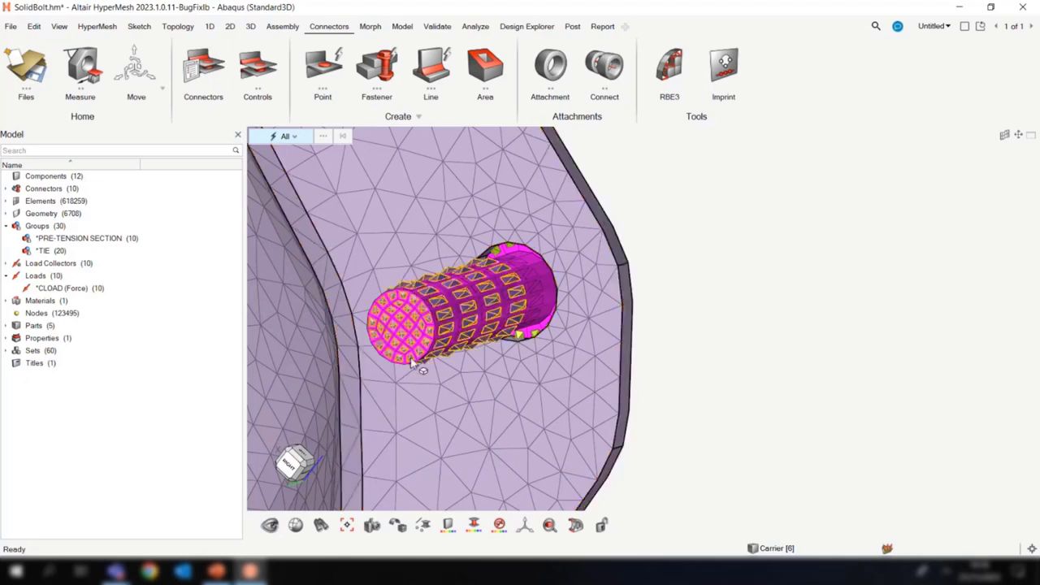
pyautogui.moveTo(530, 300); pyautogui.dragTo(390, 284, button='middle')
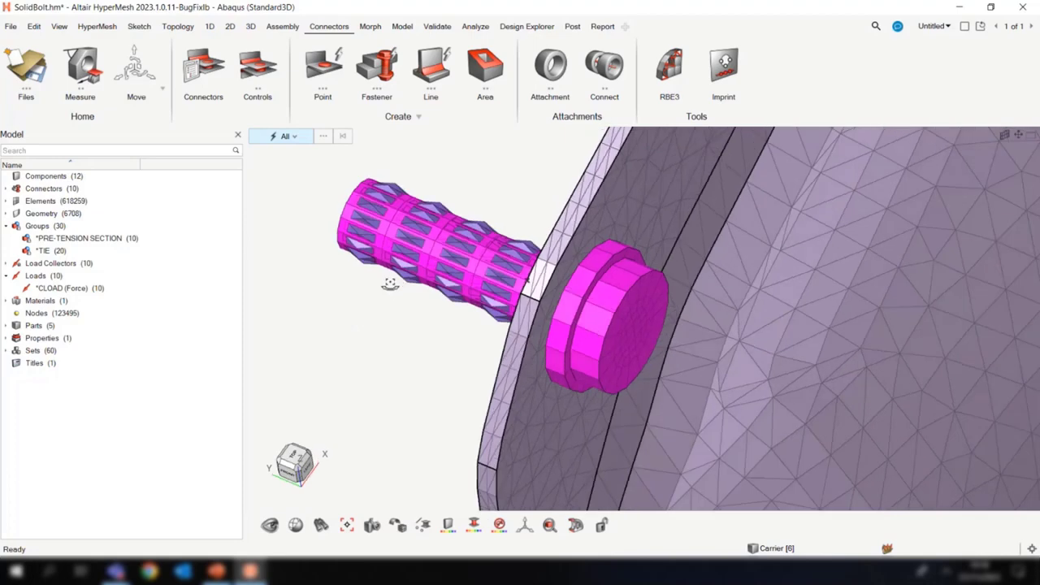
# Restore the isometric view and display all model entities, including the loads.
pyautogui.click(278, 492)
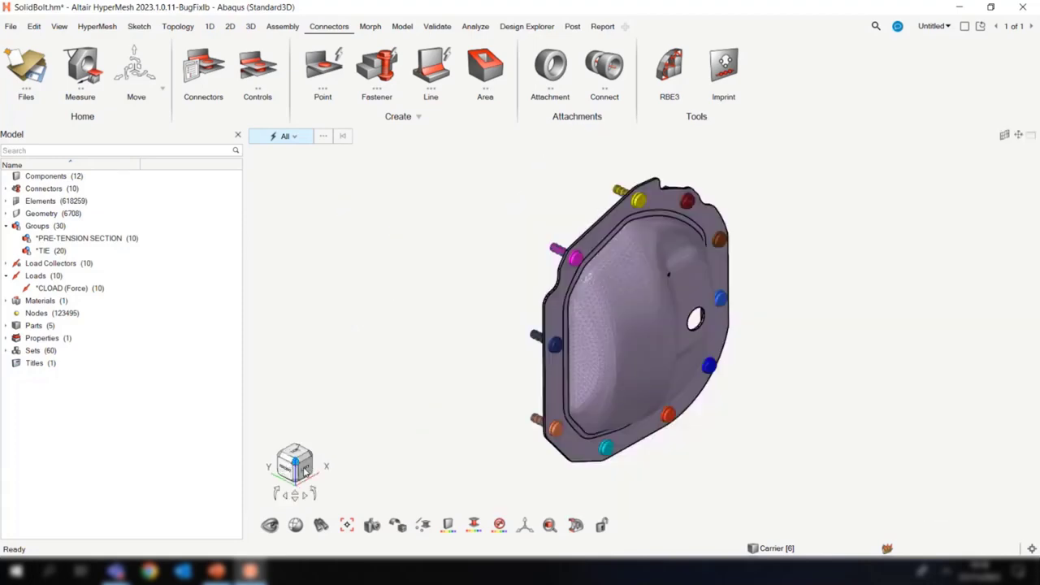
pyautogui.click(271, 526)
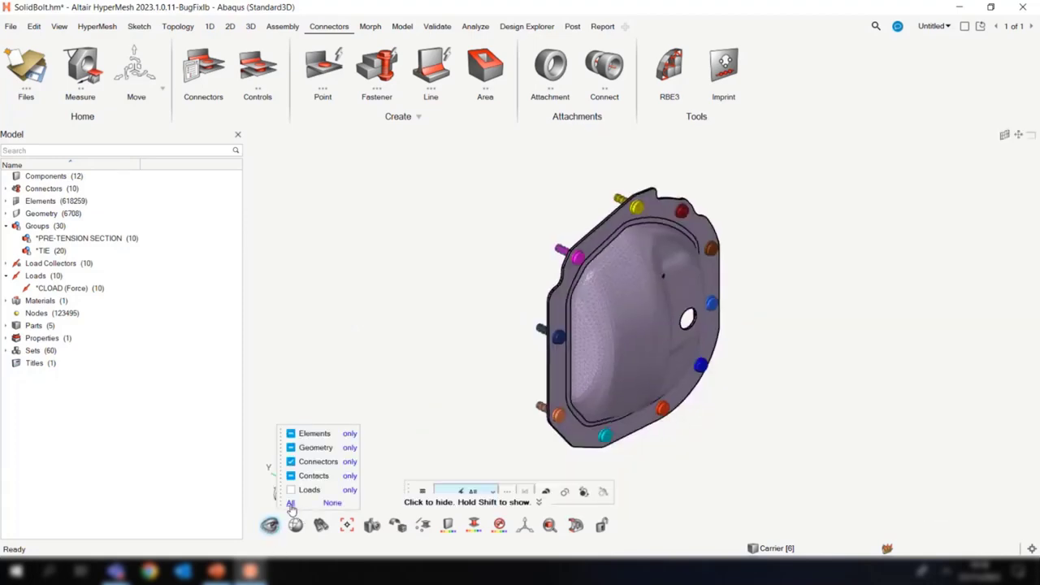
pyautogui.click(290, 504)
pyautogui.press('Escape')
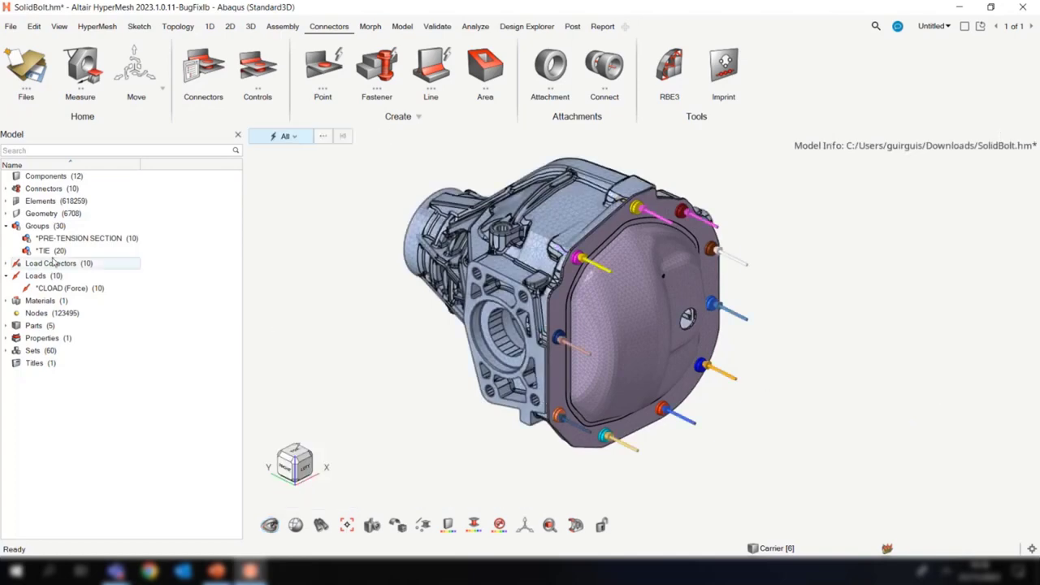
# List the model's *TIE groups and display the cover component around the magenta bolt as a wireframe mesh.
pyautogui.doubleClick(45, 250)
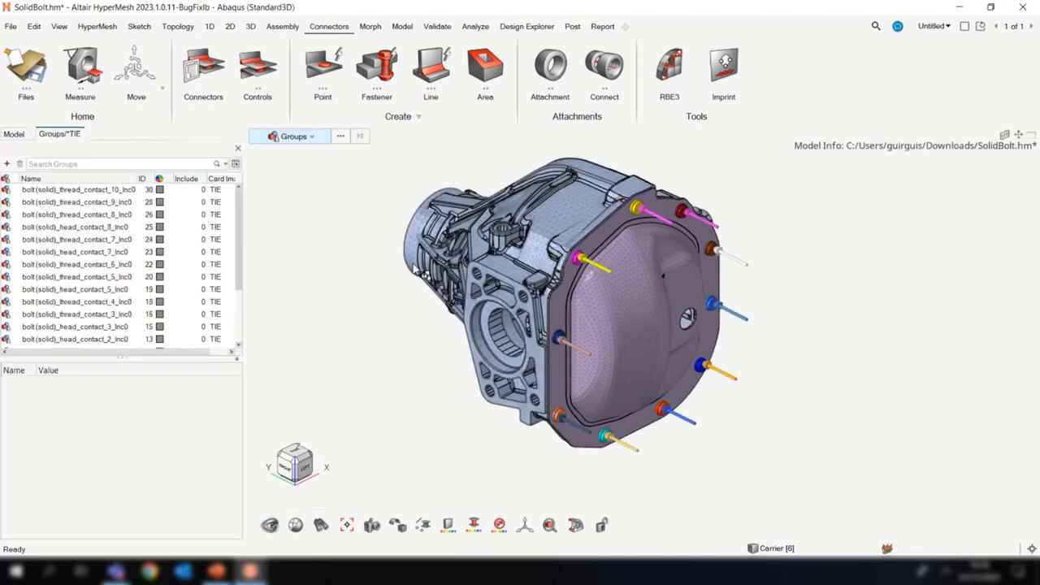
pyautogui.scroll(6, 579, 258)
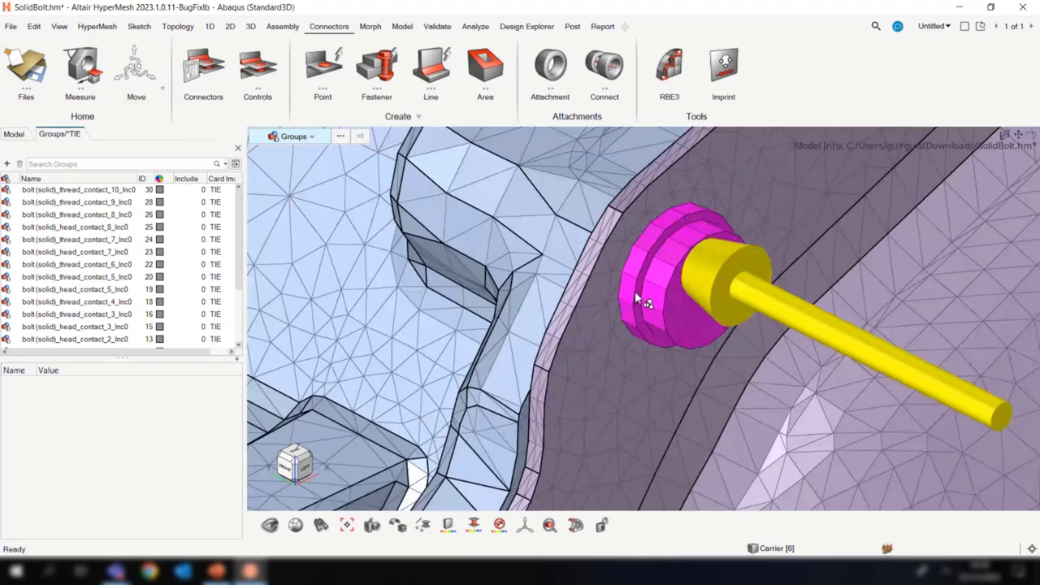
pyautogui.rightClick(650, 296)
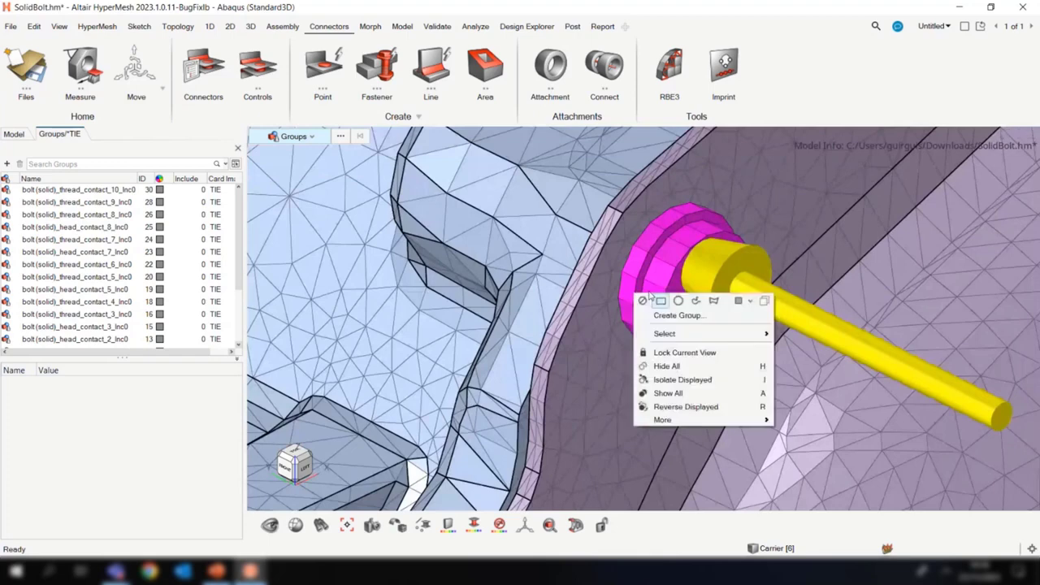
pyautogui.click(296, 525)
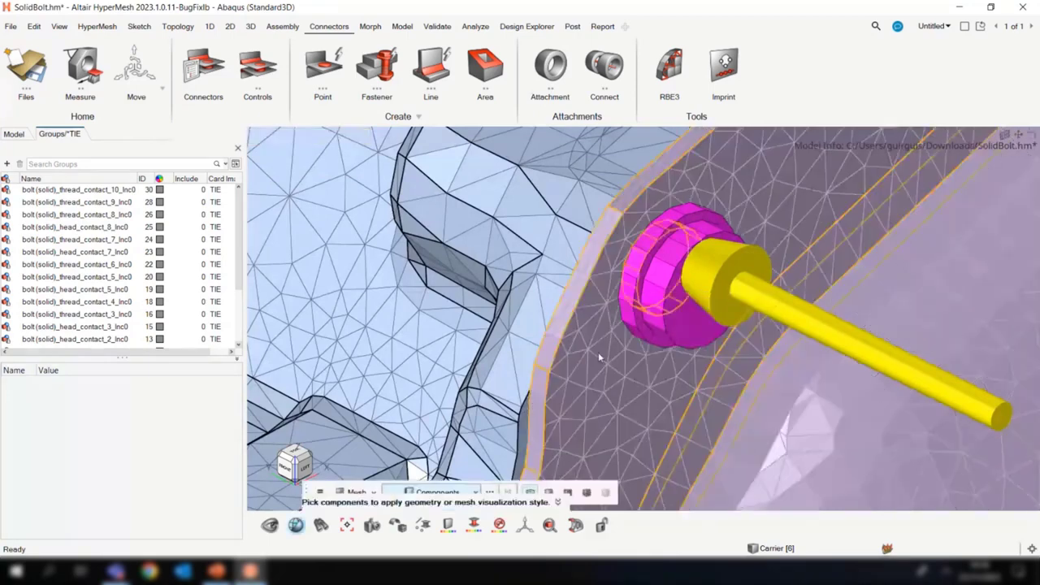
pyautogui.click(398, 526)
pyautogui.click(465, 501)
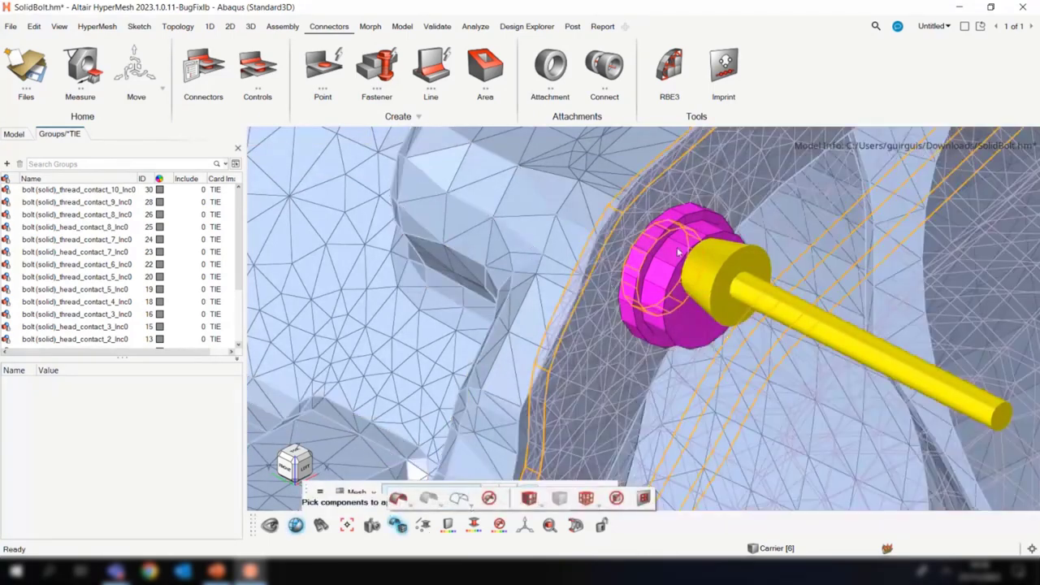
# Examine the head contact between the magenta bolt and the cover, and return the cover to a shaded display.
pyautogui.scroll(4, 565, 342)
pyautogui.moveTo(565, 342); pyautogui.dragTo(534, 254, button='middle')
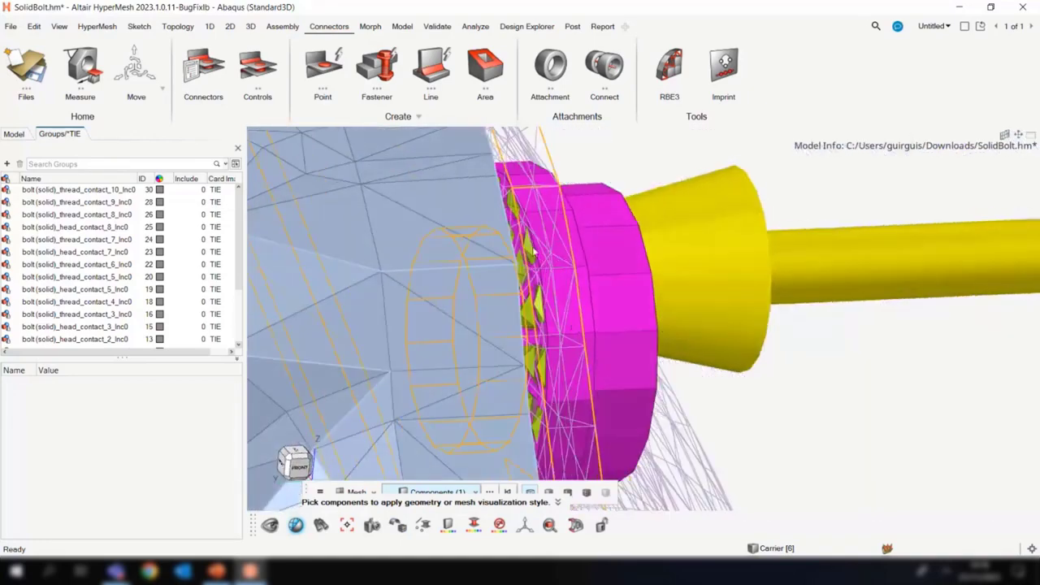
pyautogui.moveTo(554, 331); pyautogui.dragTo(689, 320, button='right')
pyautogui.moveTo(689, 320)
pyautogui.mouseDown(button='middle')
pyautogui.moveTo(650, 337)
pyautogui.moveTo(685, 330)
pyautogui.mouseUp(button='middle')
pyautogui.press('Escape')
pyautogui.press('Escape')
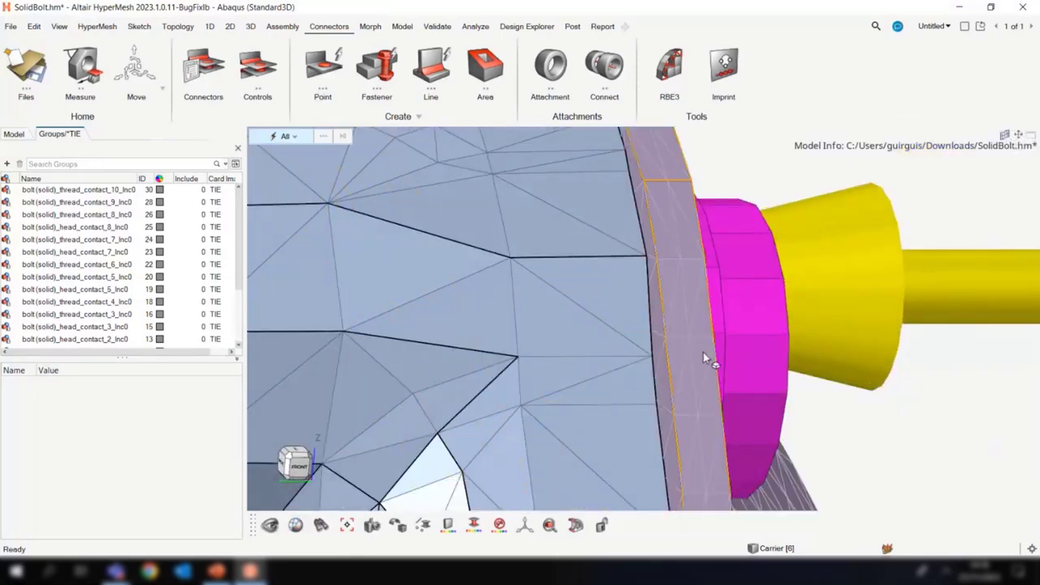
# Return to the isometric view and look over the bolts and pretension loads around the cover's edge.
pyautogui.scroll(-5, 704, 370)
pyautogui.moveTo(704, 370); pyautogui.dragTo(610, 315, button='right')
pyautogui.moveTo(610, 317); pyautogui.dragTo(544, 354, button='middle')
pyautogui.click(307, 452)
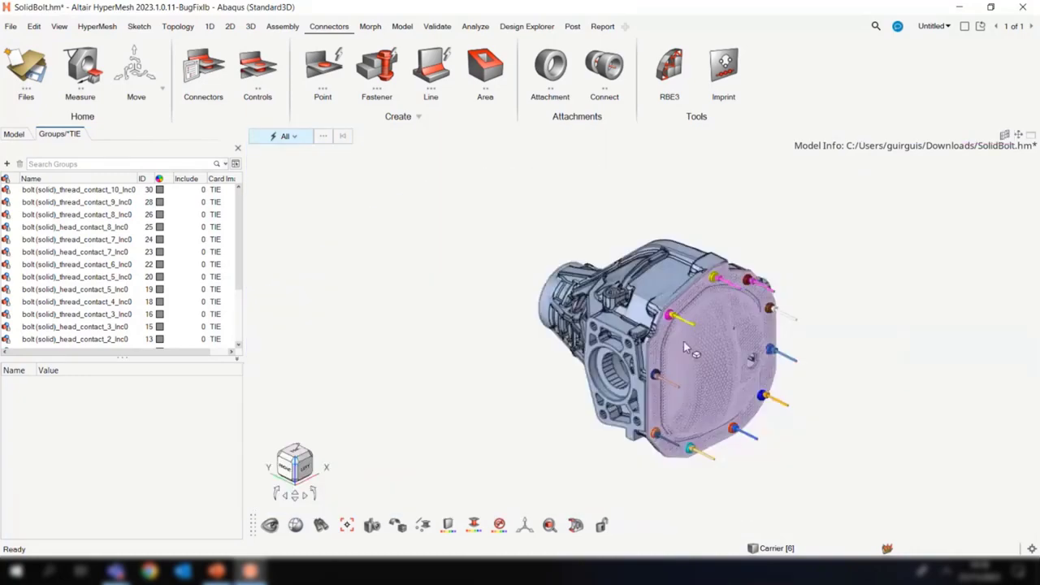
pyautogui.scroll(8, 647, 313)
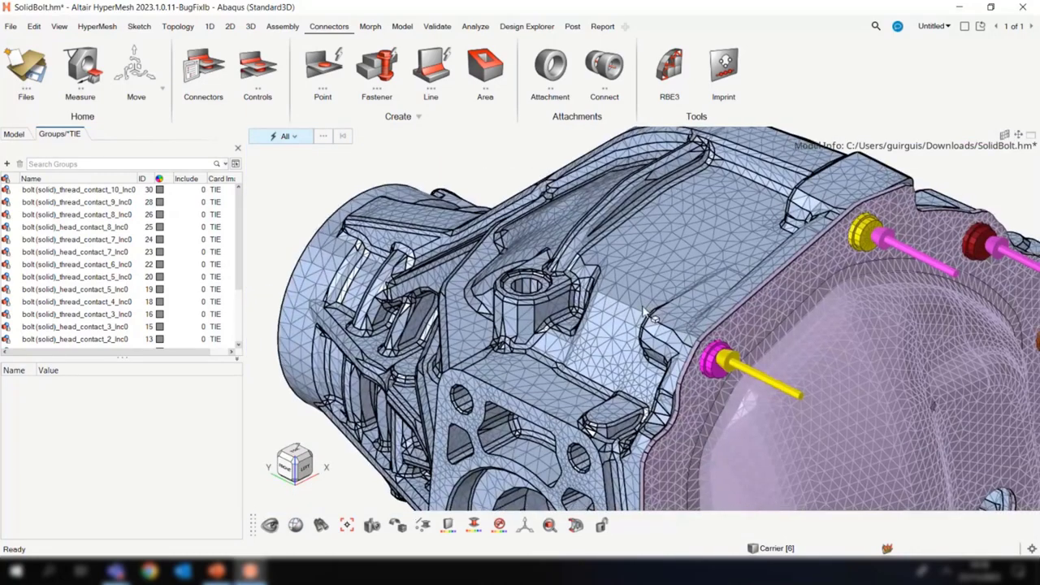
pyautogui.moveTo(644, 309); pyautogui.dragTo(580, 295, button='right')
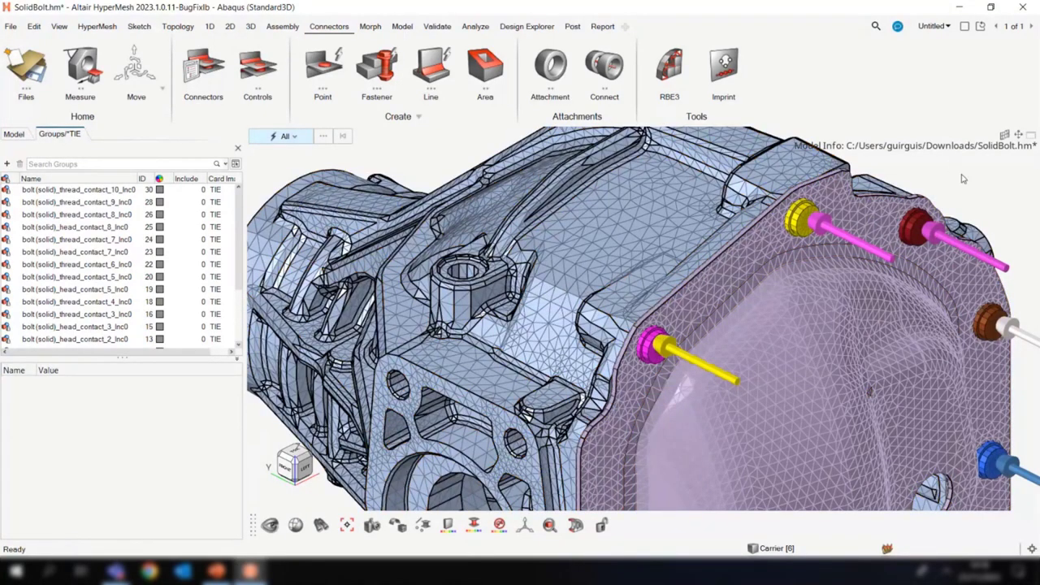
pyautogui.rightClick(919, 177)
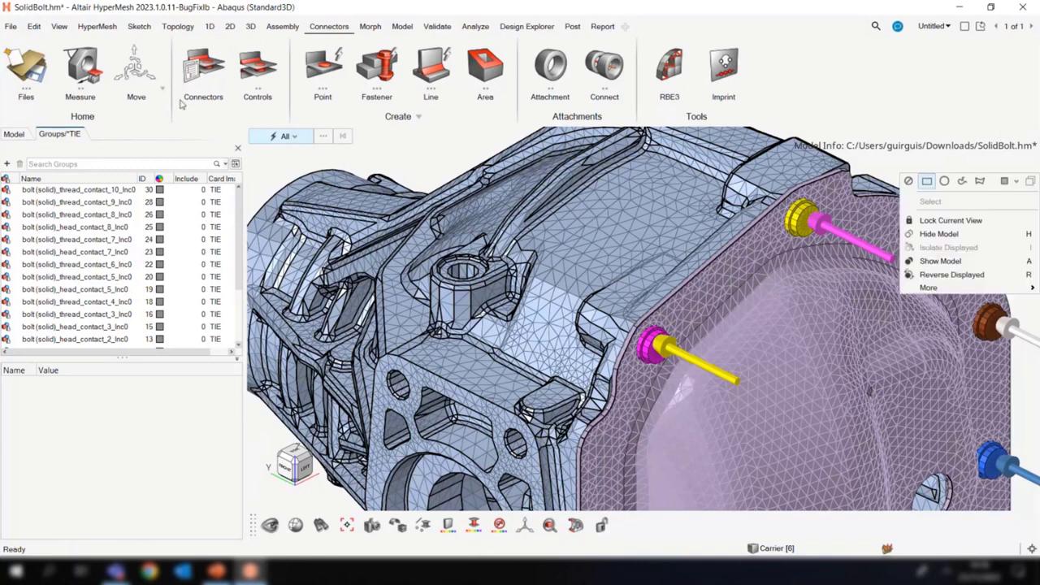
# Close the *TIE group list, isolate the Titles entry, and display all entity types again.
pyautogui.click(236, 151)
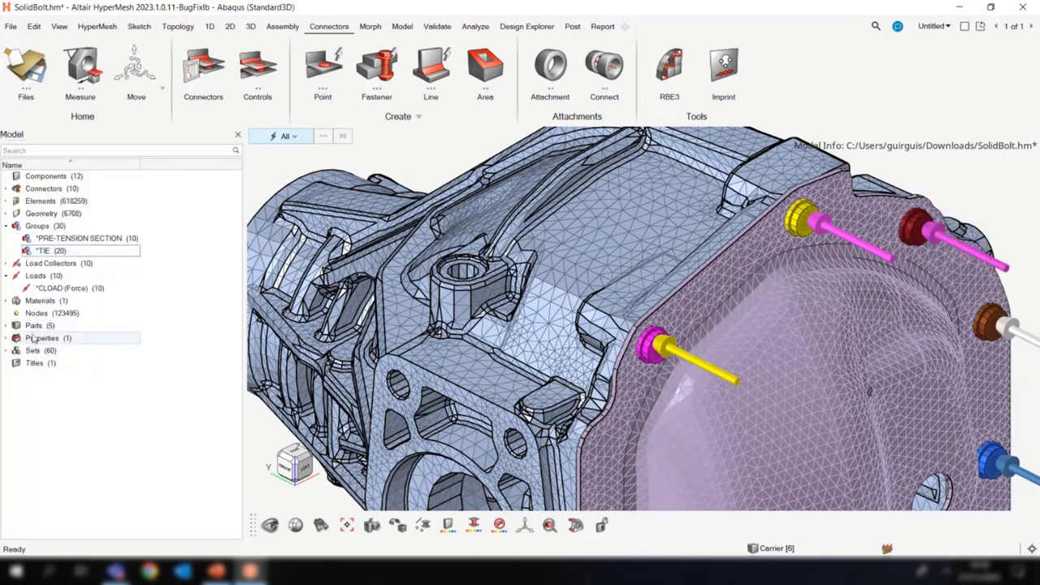
pyautogui.click(34, 364)
pyautogui.rightClick(34, 365)
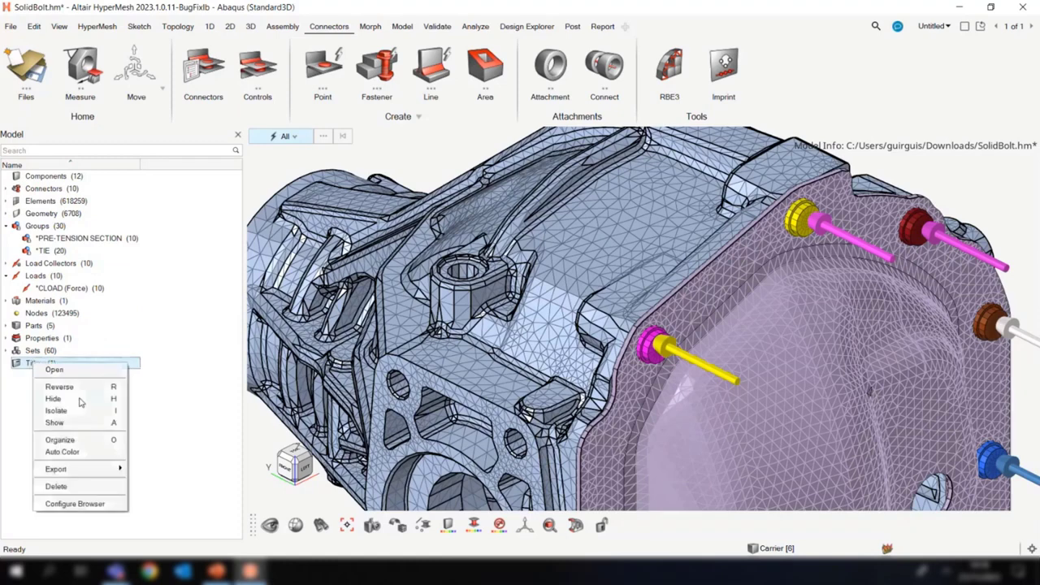
pyautogui.click(56, 411)
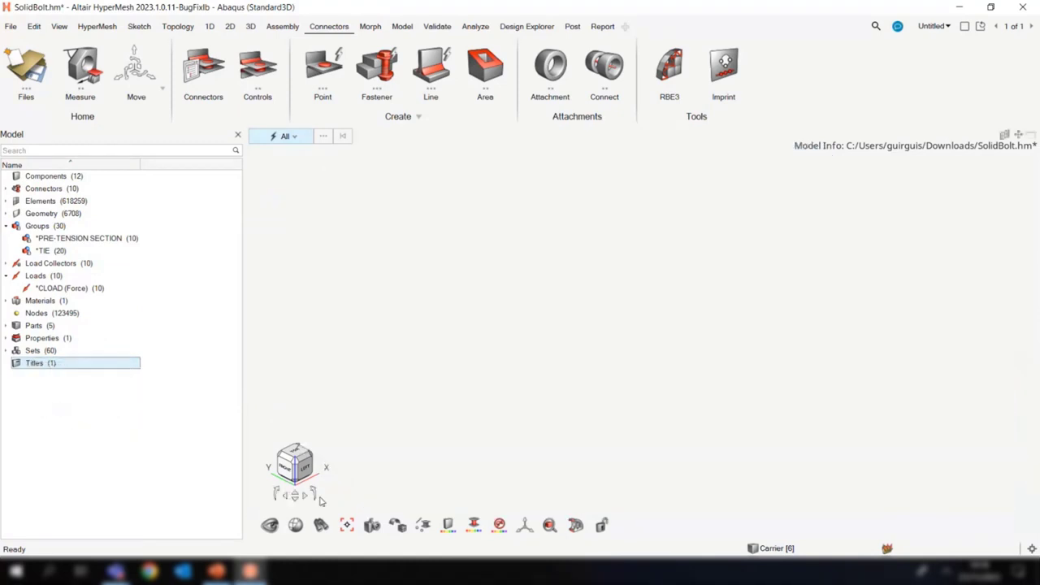
pyautogui.click(293, 525)
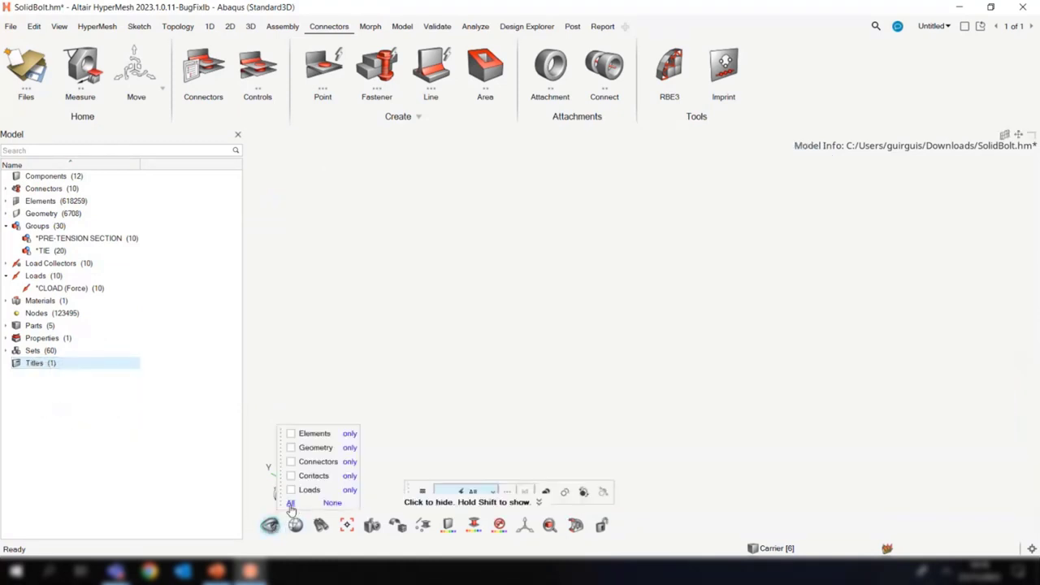
pyautogui.click(291, 504)
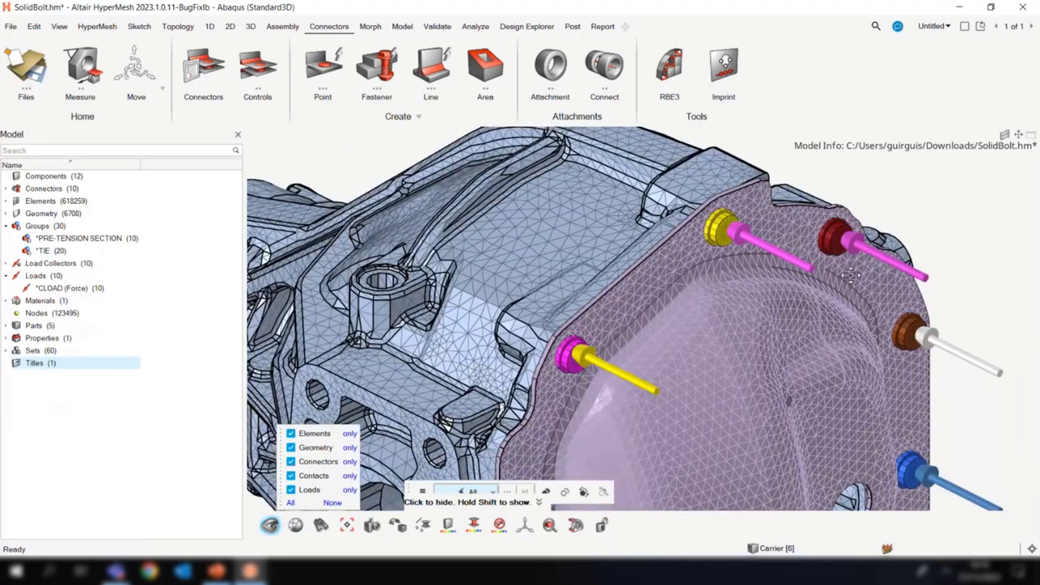
pyautogui.moveTo(850, 275); pyautogui.dragTo(777, 284, button='right')
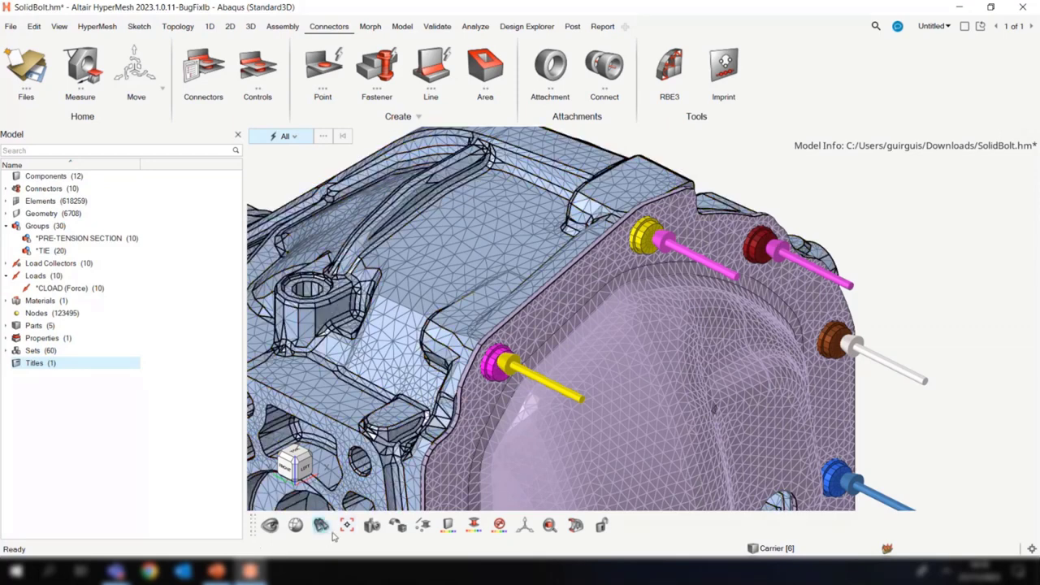
# Switch the element display to shaded and look over the complete housing with its bolts and pretension loads.
pyautogui.click(397, 532)
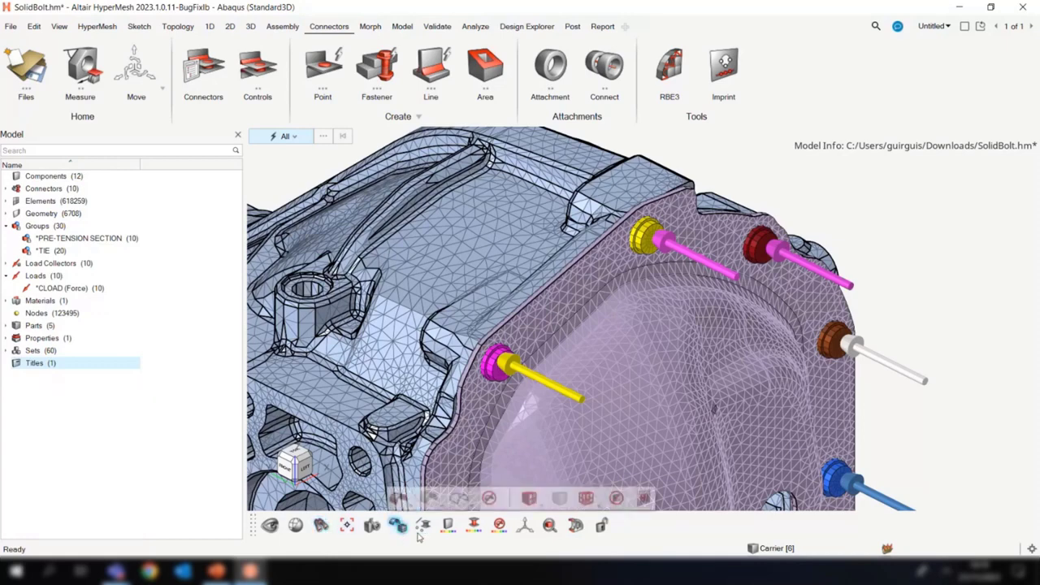
pyautogui.click(529, 499)
pyautogui.moveTo(899, 262); pyautogui.dragTo(936, 264, button='middle')
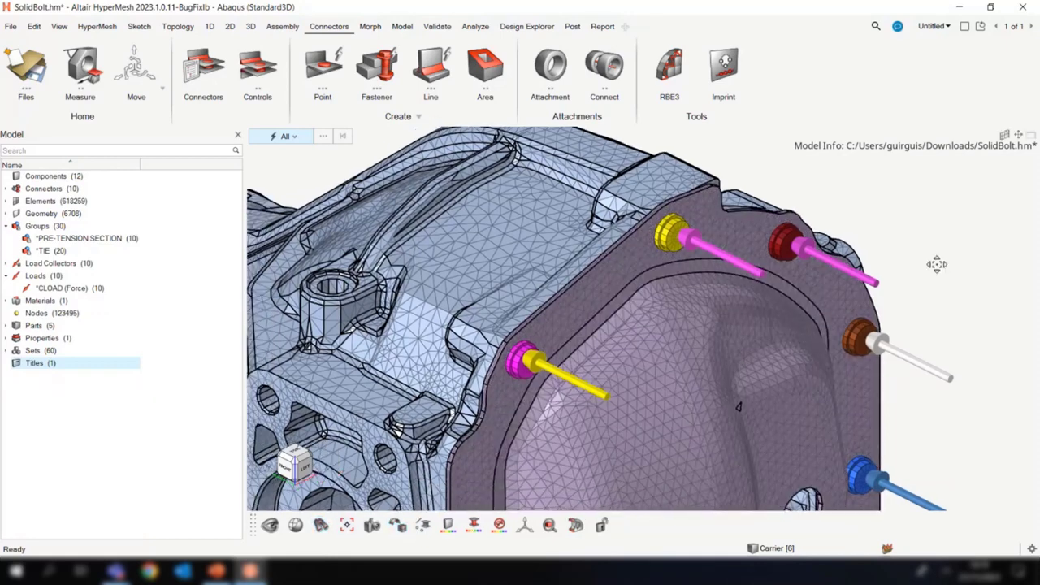
pyautogui.rightClick(906, 226)
pyautogui.moveTo(905, 226); pyautogui.dragTo(848, 212, button='middle')
pyautogui.rightClick(860, 218)
pyautogui.click(854, 215)
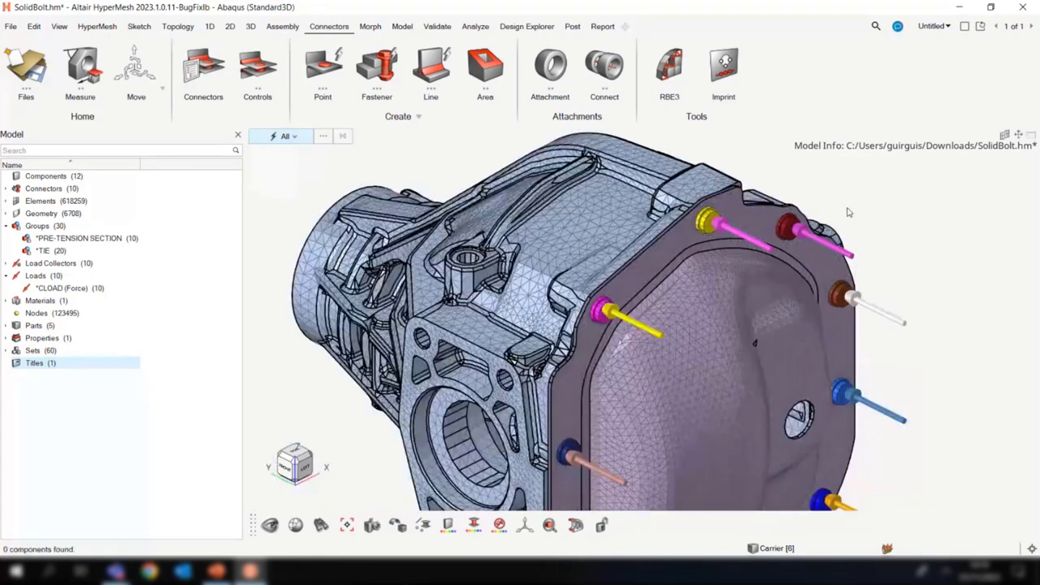
pyautogui.scroll(-3, 848, 212)
pyautogui.rightClick(768, 224)
pyautogui.moveTo(768, 224); pyautogui.dragTo(777, 293, button='middle')
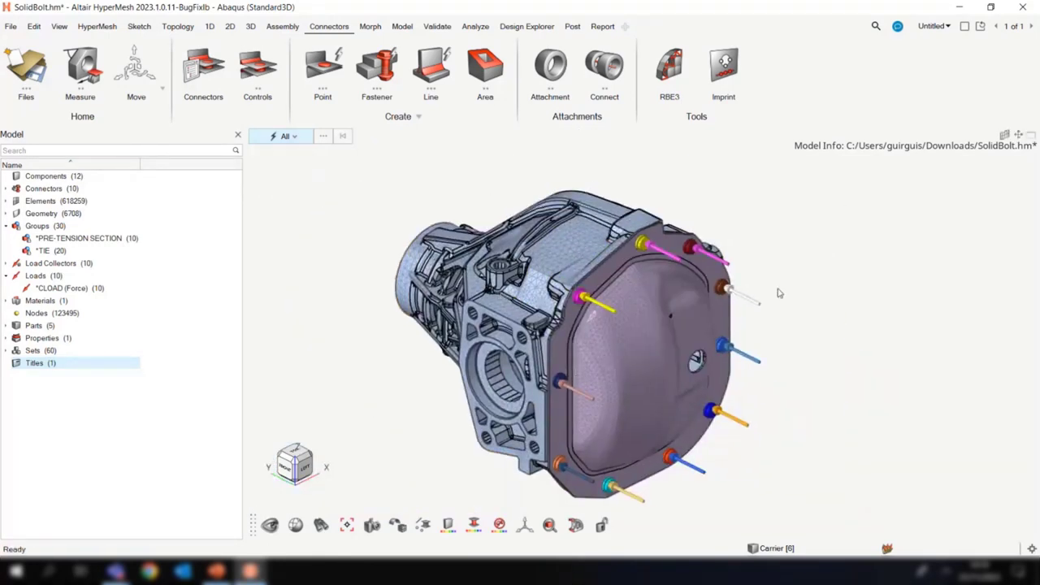
pyautogui.scroll(-3, 342, 420)
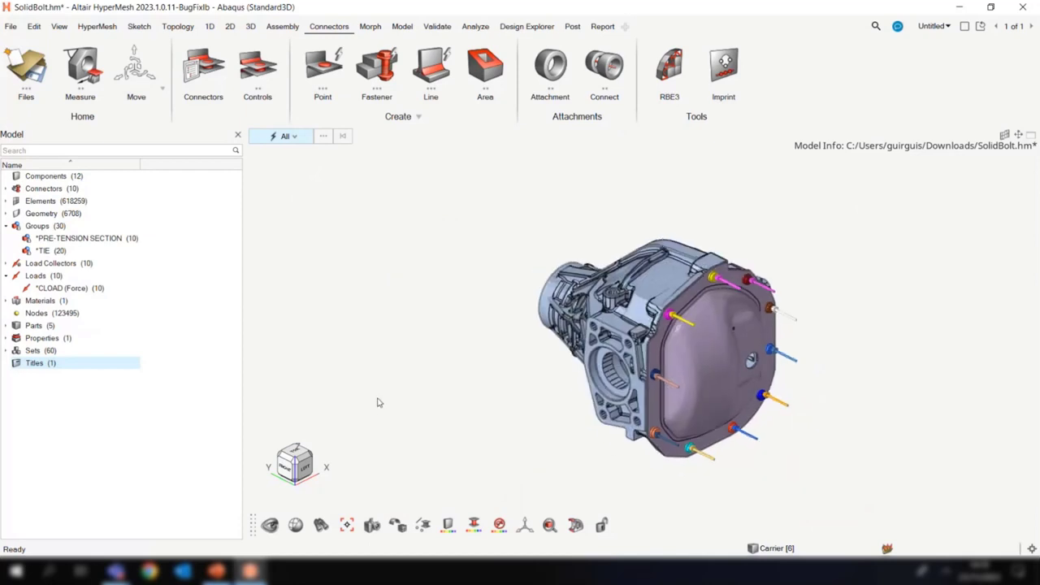
# Switch to the Venza_V7_2019_Connector_Geom model and color its connectors by layer.
pyautogui.click(162, 413)
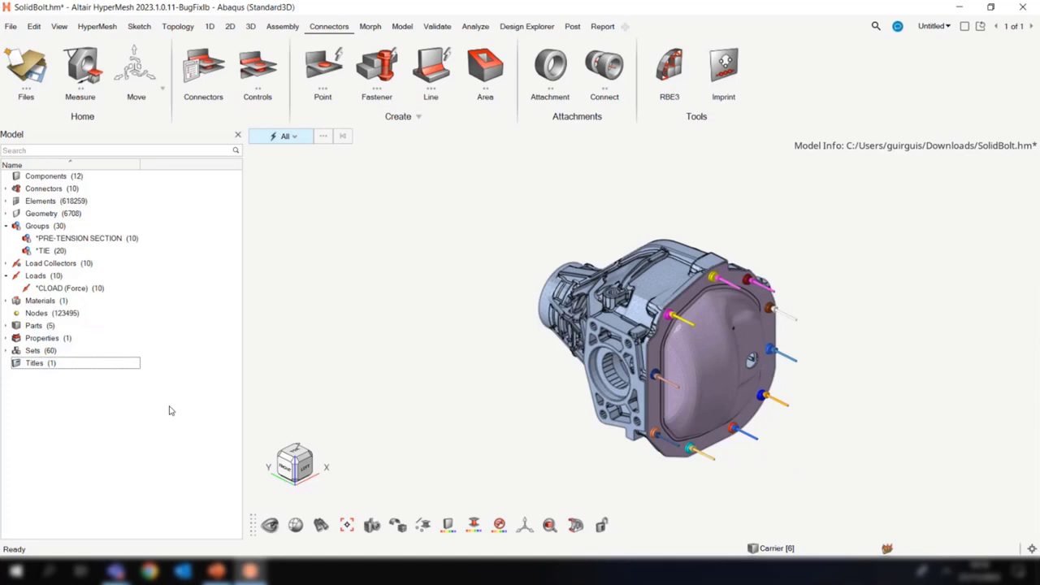
pyautogui.click(278, 379)
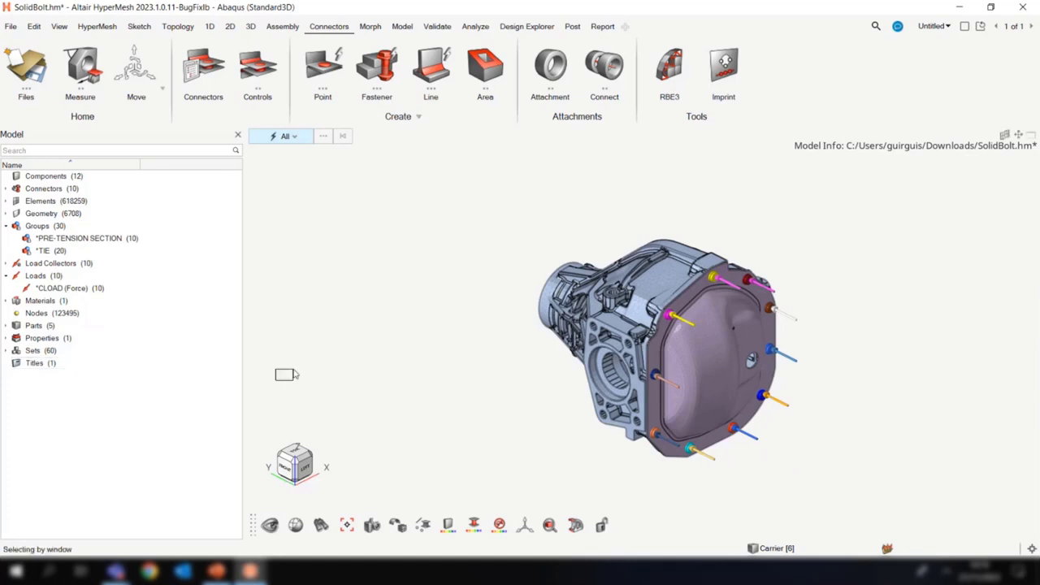
pyautogui.moveTo(248, 571)
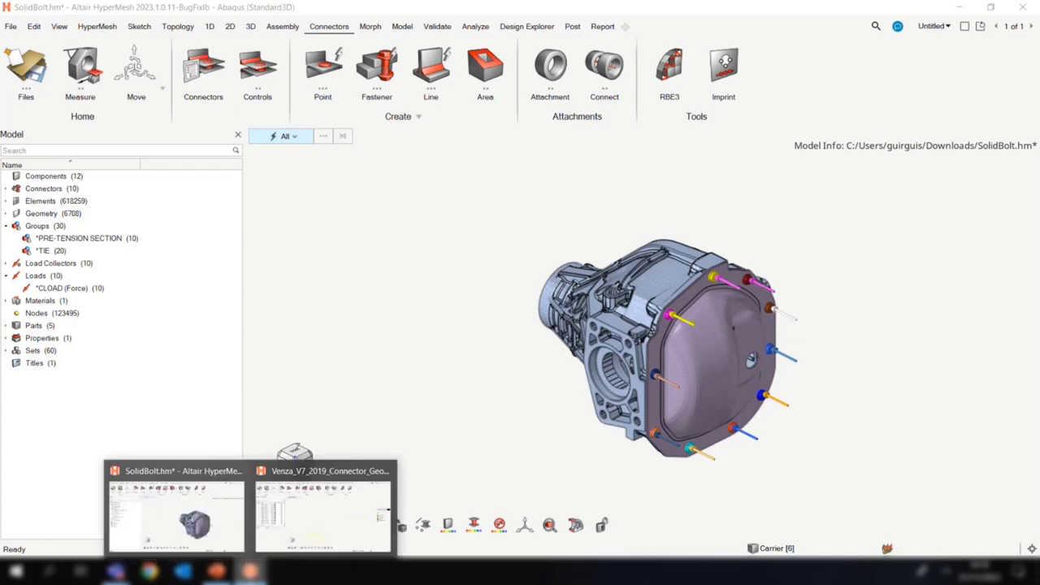
pyautogui.click(351, 525)
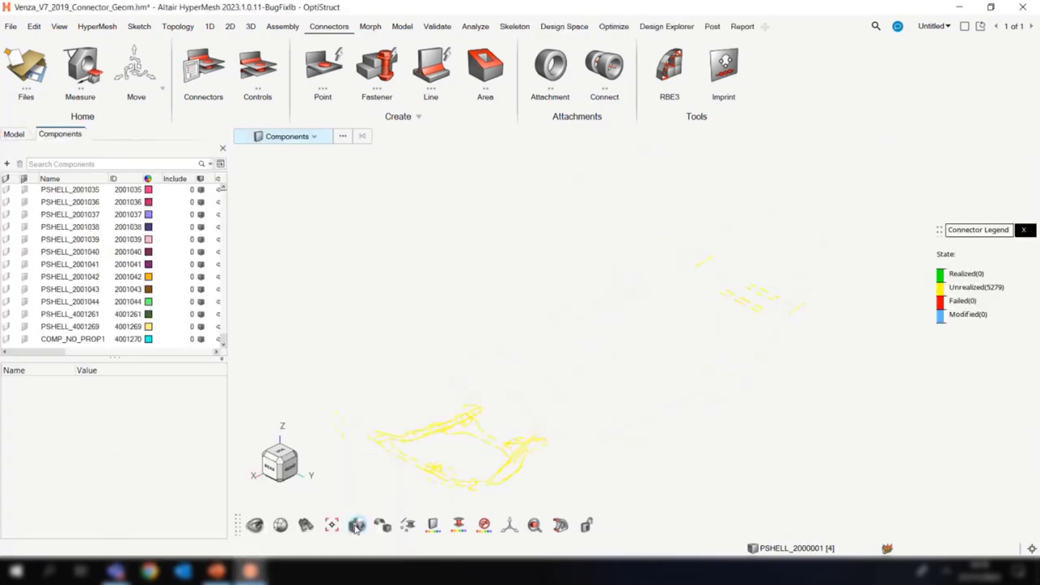
pyautogui.click(459, 525)
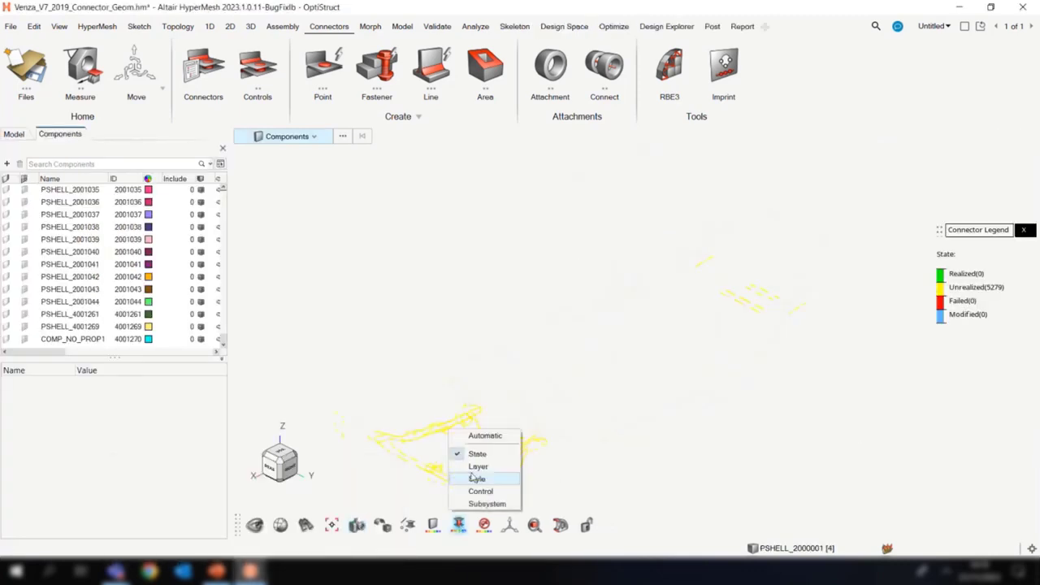
pyautogui.click(478, 466)
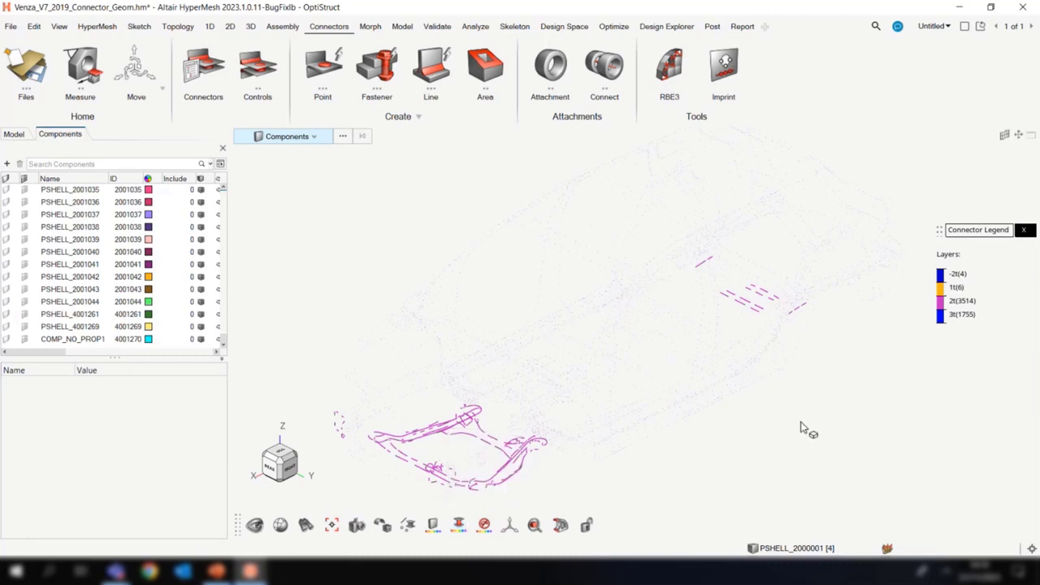
pyautogui.moveTo(801, 426); pyautogui.dragTo(748, 438, button='right')
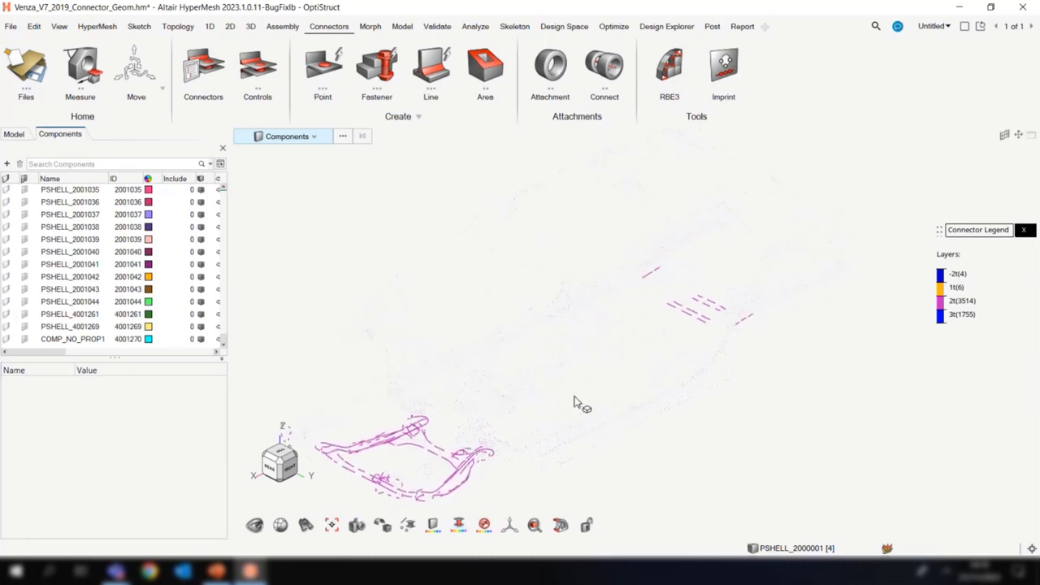
pyautogui.moveTo(481, 434); pyautogui.dragTo(511, 428, button='right')
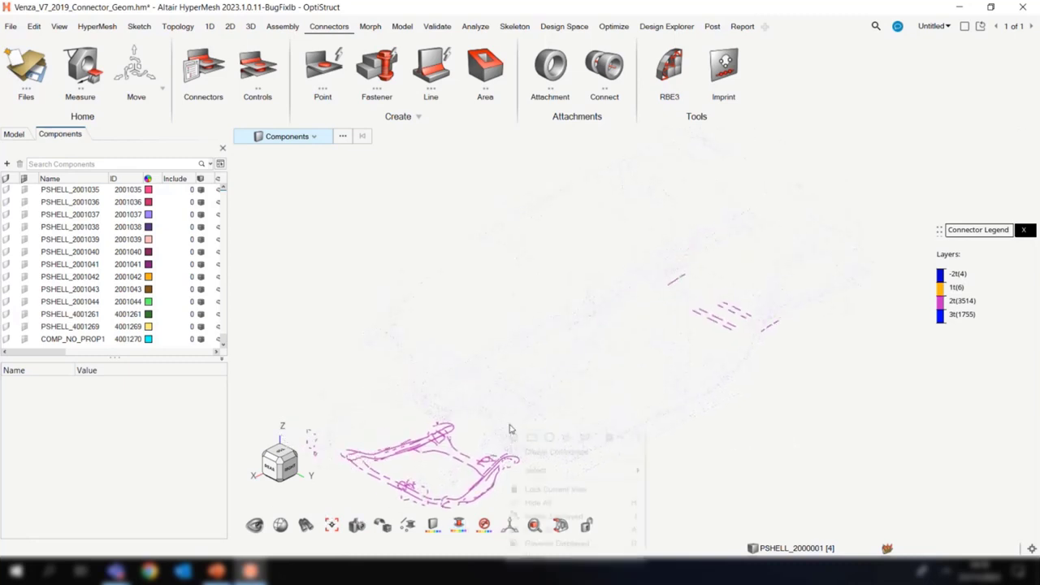
pyautogui.click(626, 360)
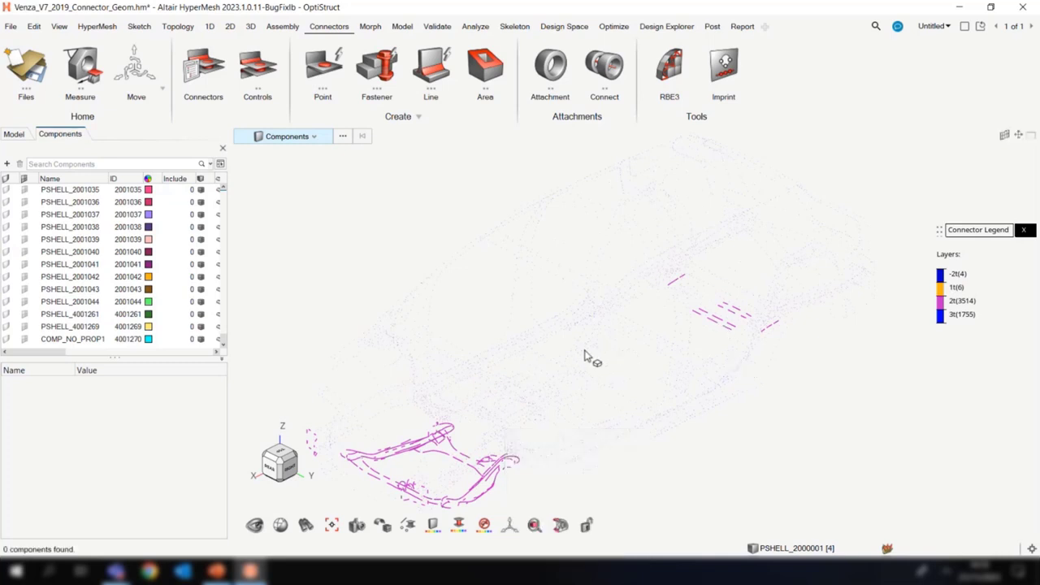
# Display all elements and geometry of the car body together with the connectors.
pyautogui.click(255, 525)
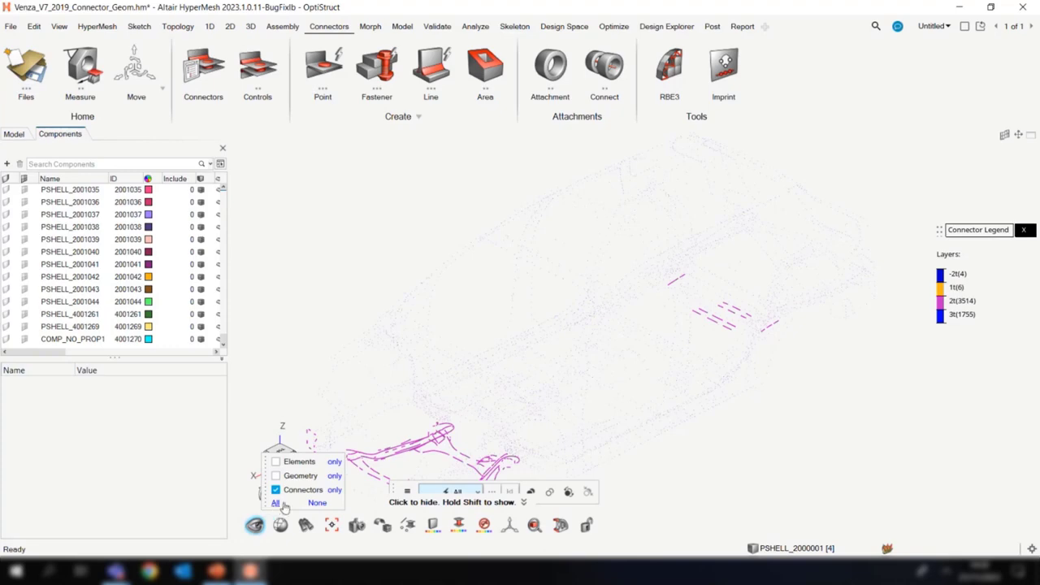
pyautogui.click(276, 502)
pyautogui.moveTo(879, 408); pyautogui.dragTo(798, 374)
pyautogui.scroll(5, 778, 391)
pyautogui.scroll(-5, 827, 390)
pyautogui.moveTo(798, 374); pyautogui.dragTo(722, 350, button='right')
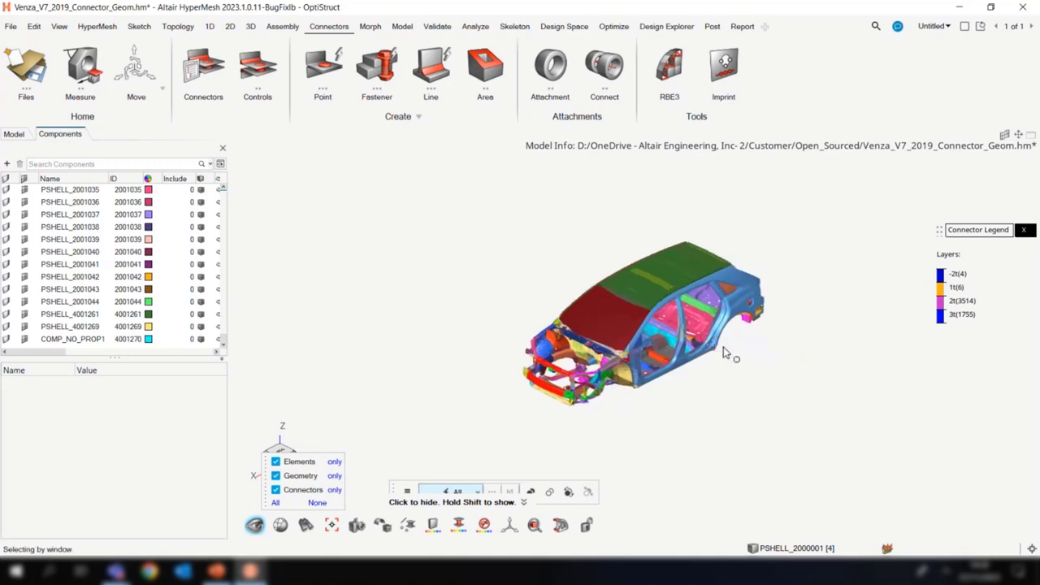
pyautogui.scroll(-8, 748, 377)
pyautogui.scroll(-1, 757, 378)
pyautogui.moveTo(757, 379); pyautogui.dragTo(874, 430)
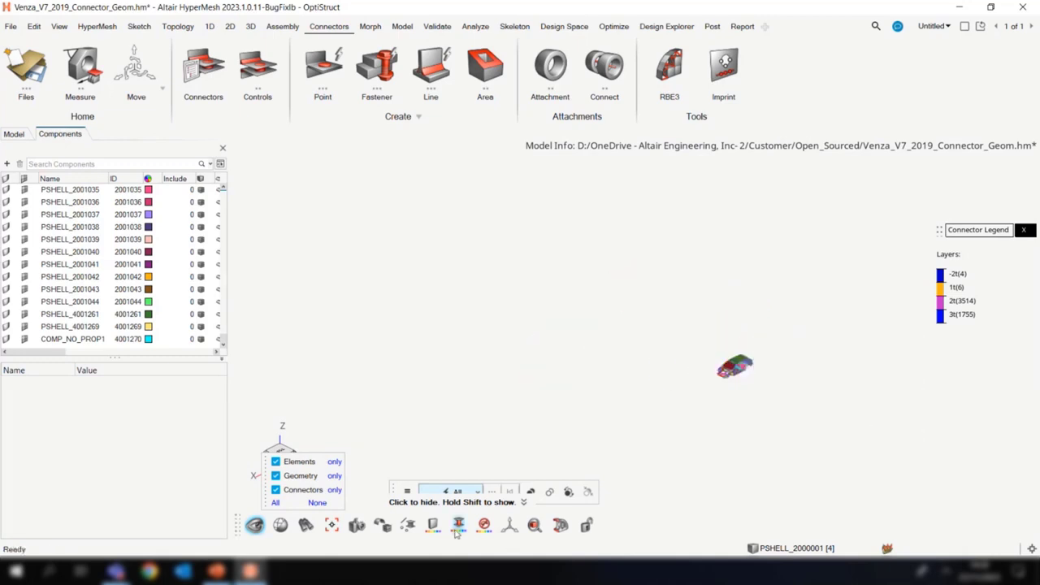
# Set the connector coloring to Automatic and close the connector legend.
pyautogui.click(459, 525)
pyautogui.click(485, 436)
pyautogui.click(816, 398)
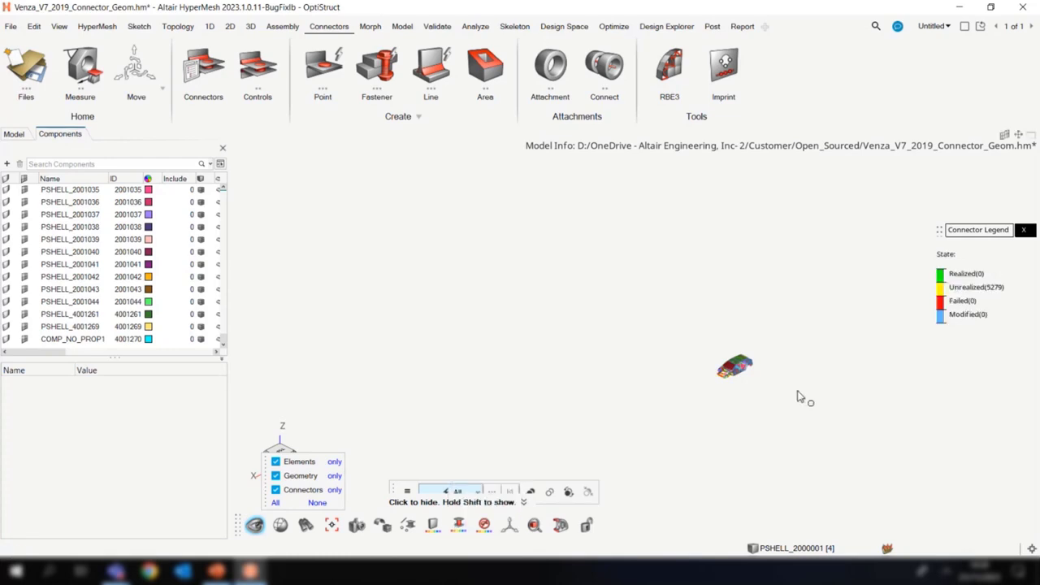
pyautogui.moveTo(733, 376); pyautogui.dragTo(674, 365, button='right')
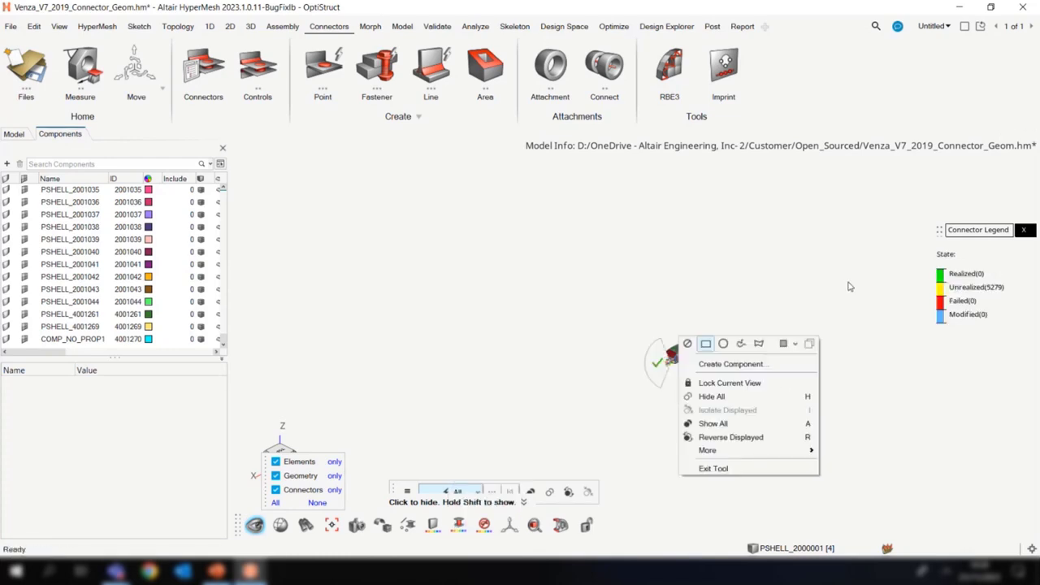
pyautogui.click(1023, 230)
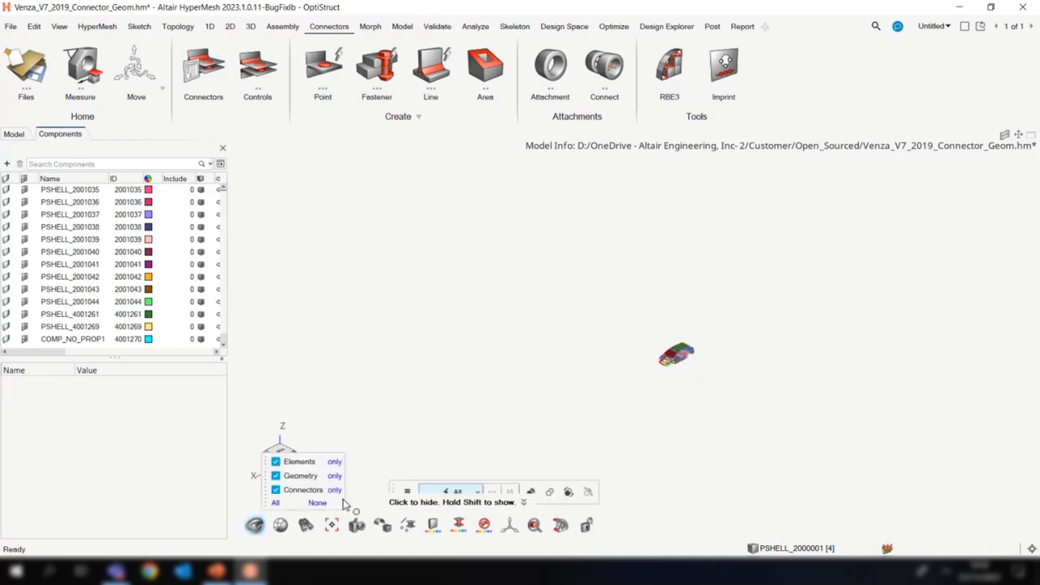
pyautogui.click(254, 525)
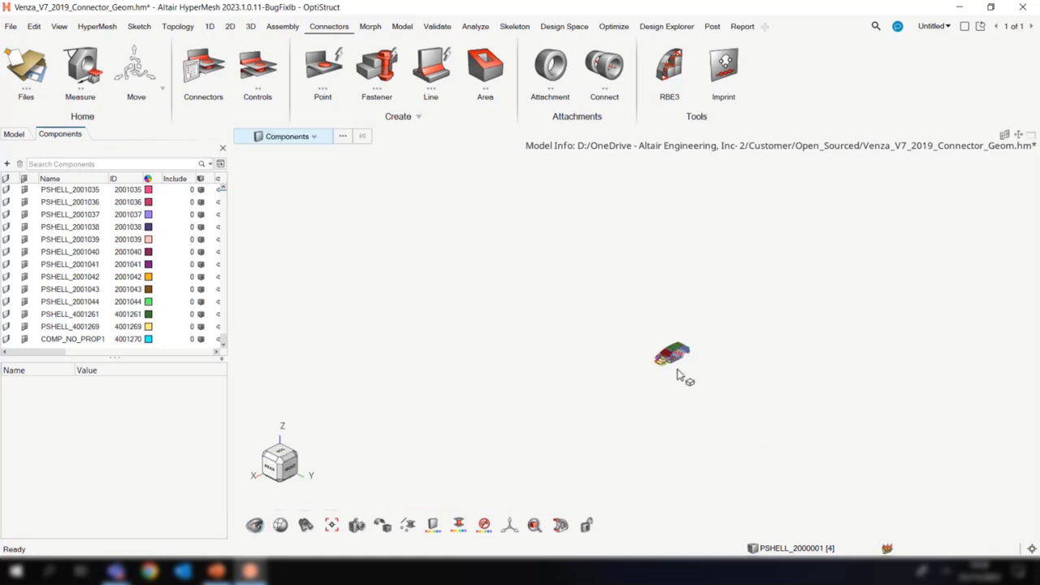
# Hide the blue outer body-side panel covering the car's middle pillar.
pyautogui.rightClick(622, 393)
pyautogui.moveTo(718, 358); pyautogui.dragTo(660, 366, button='right')
pyautogui.scroll(-5, 651, 370)
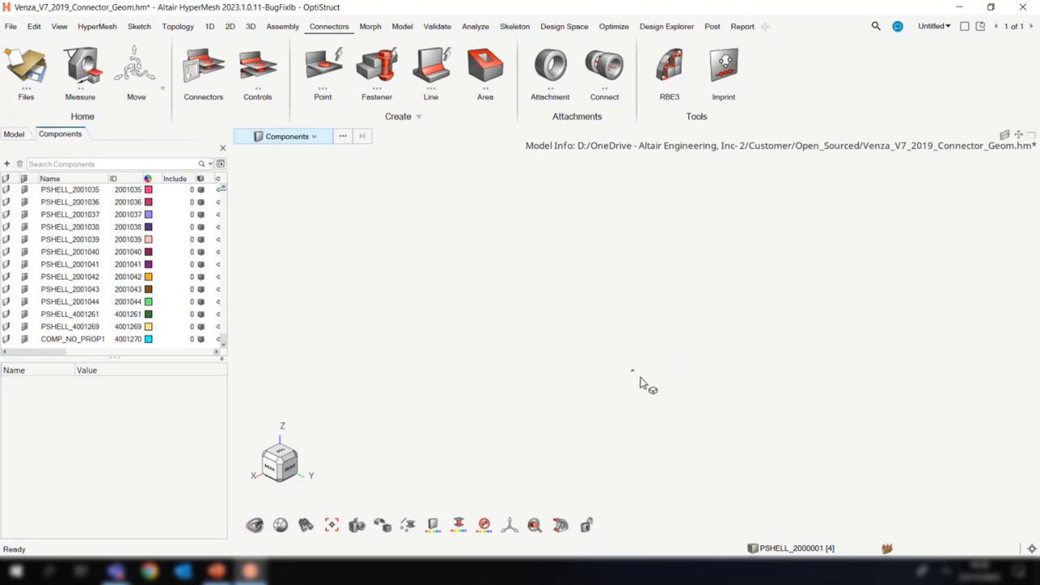
pyautogui.scroll(5, 640, 377)
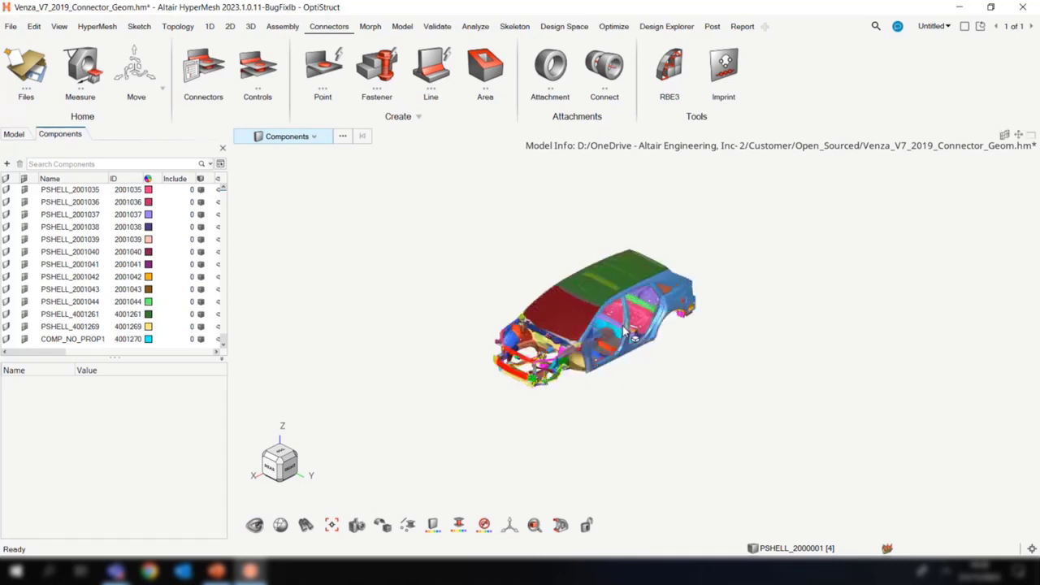
pyautogui.scroll(3, 626, 331)
pyautogui.scroll(8, 631, 329)
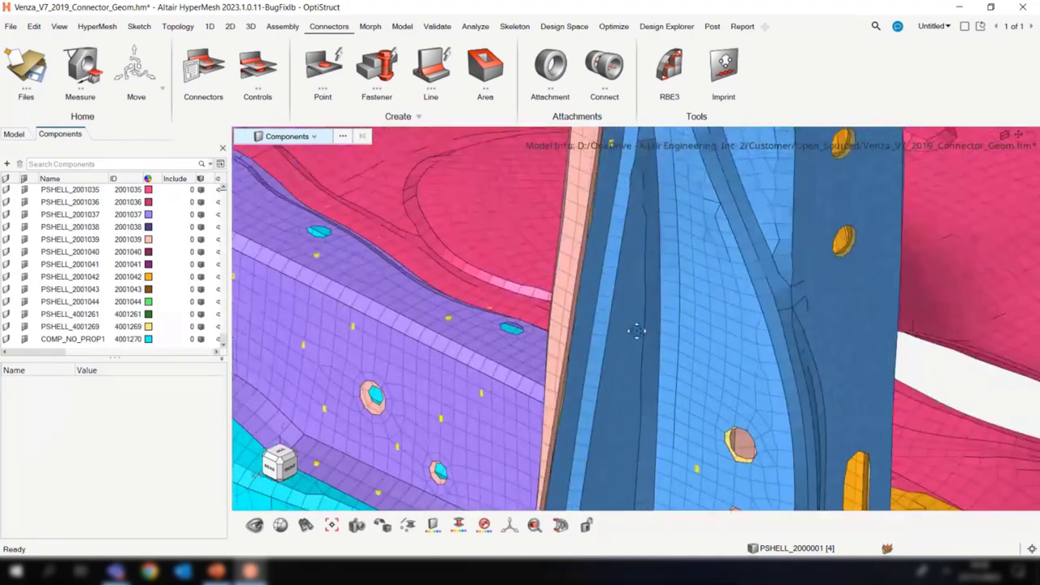
pyautogui.moveTo(638, 331); pyautogui.dragTo(696, 189, button='right')
pyautogui.scroll(-3, 670, 322)
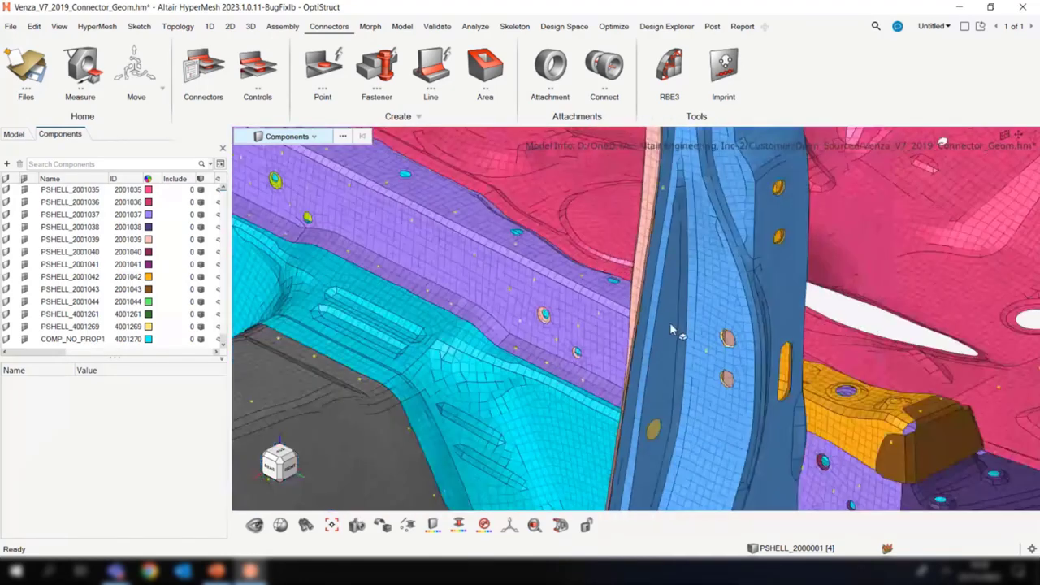
pyautogui.moveTo(676, 310)
pyautogui.mouseDown(button='middle')
pyautogui.moveTo(668, 320)
pyautogui.moveTo(688, 328)
pyautogui.moveTo(680, 322)
pyautogui.mouseUp(button='middle')
pyautogui.press('h')
pyautogui.click(743, 317)
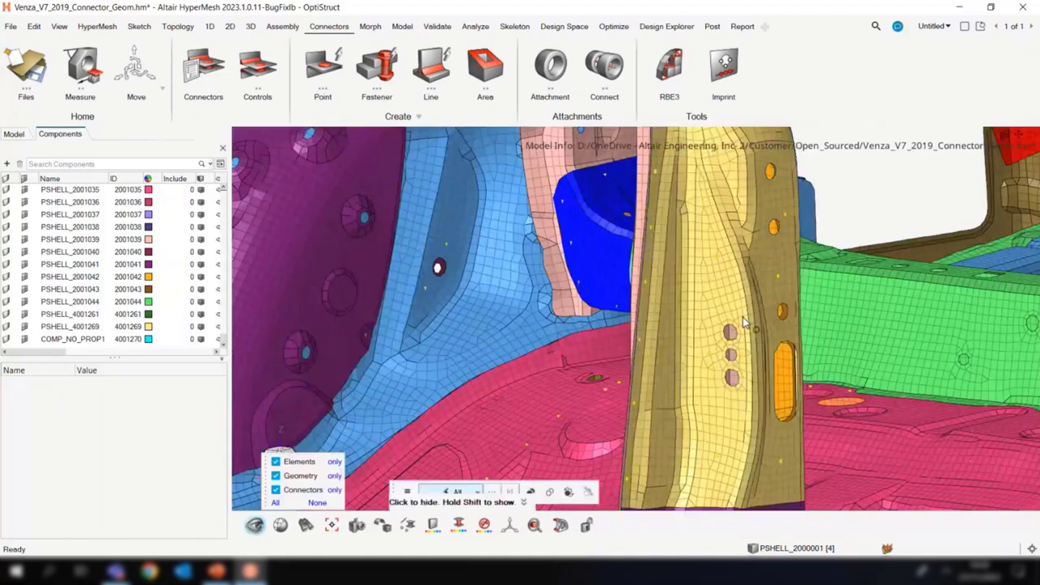
# Examine the connector points along the yellow inner pillar and the surrounding floor panels.
pyautogui.moveTo(687, 274); pyautogui.dragTo(598, 356, button='middle')
pyautogui.scroll(8, 653, 270)
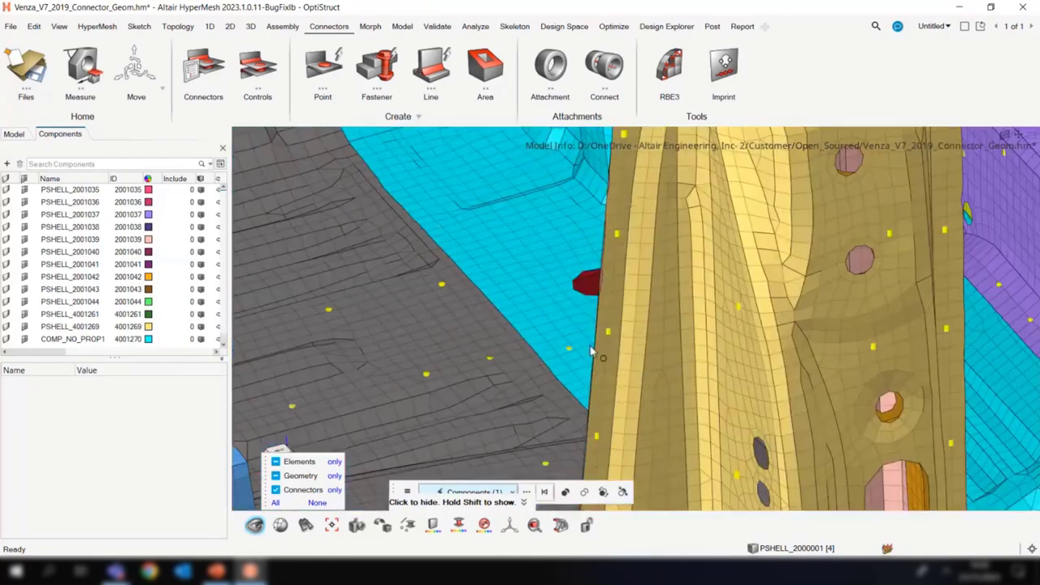
pyautogui.scroll(-6, 596, 351)
pyautogui.moveTo(622, 319); pyautogui.dragTo(642, 261, button='right')
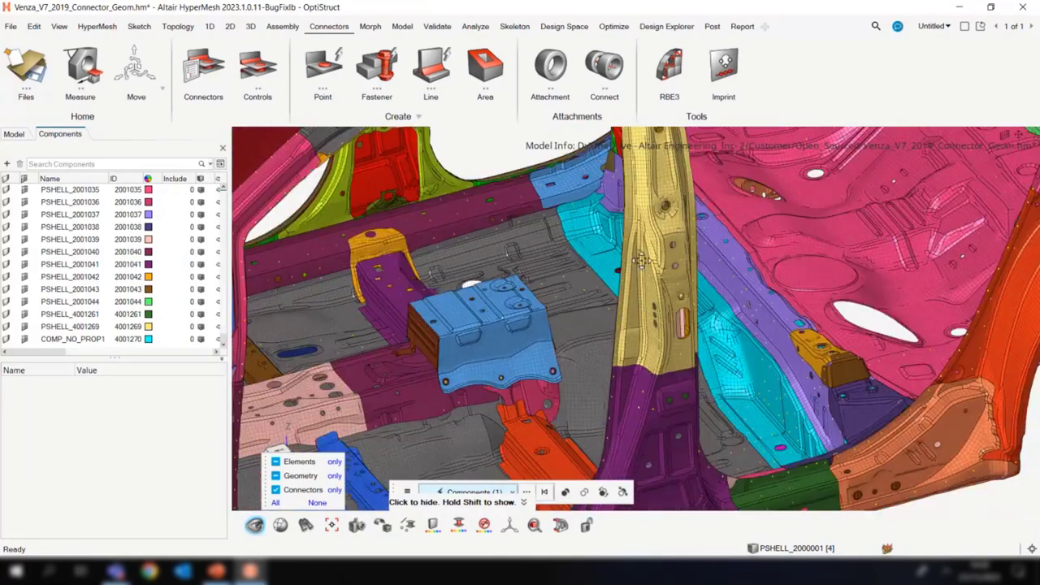
pyautogui.moveTo(641, 260); pyautogui.dragTo(545, 248, button='middle')
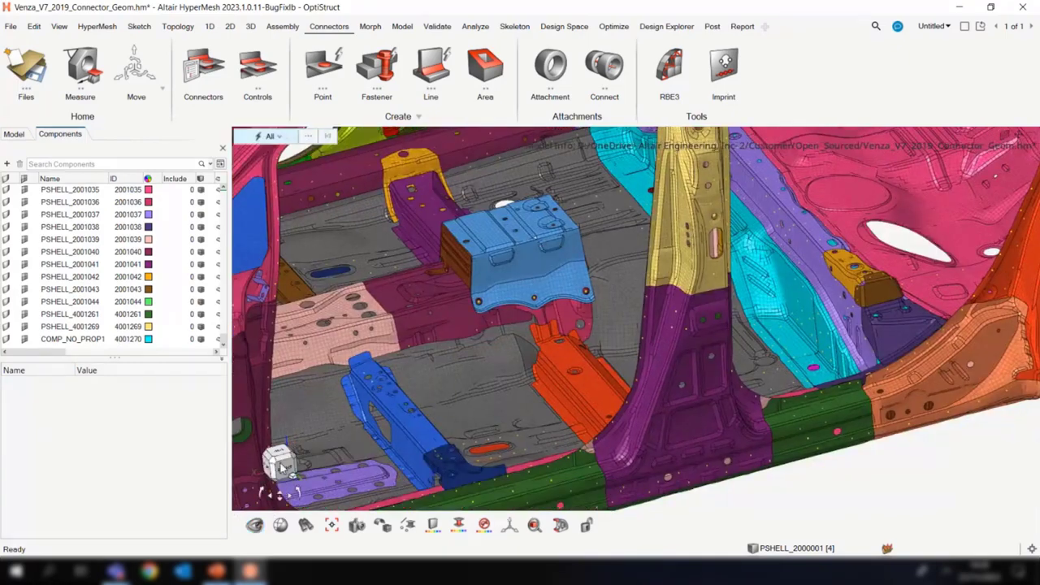
# Show the car body from the right side and color its connectors by State.
pyautogui.click(280, 464)
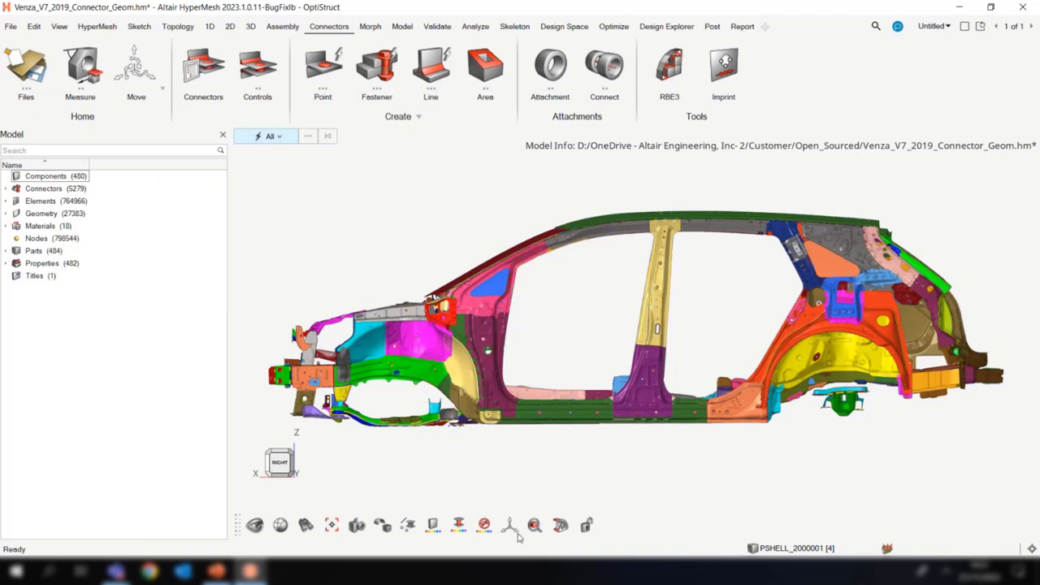
pyautogui.click(459, 525)
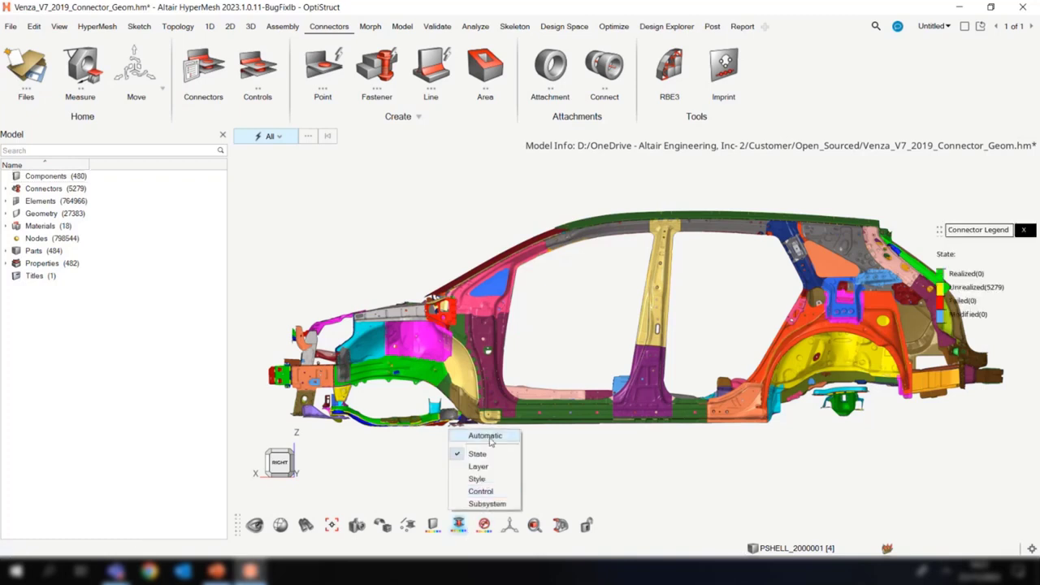
pyautogui.moveTo(892, 436); pyautogui.dragTo(850, 443, button='right')
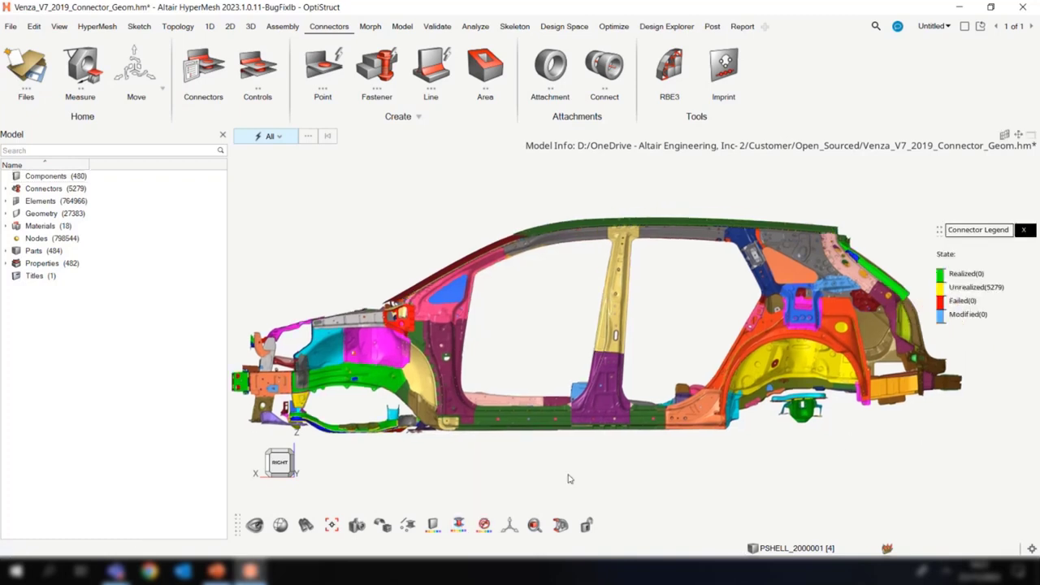
# Color the connectors by Layer and isolate the 1t connectors, fitting them in the view.
pyautogui.click(459, 525)
pyautogui.click(478, 467)
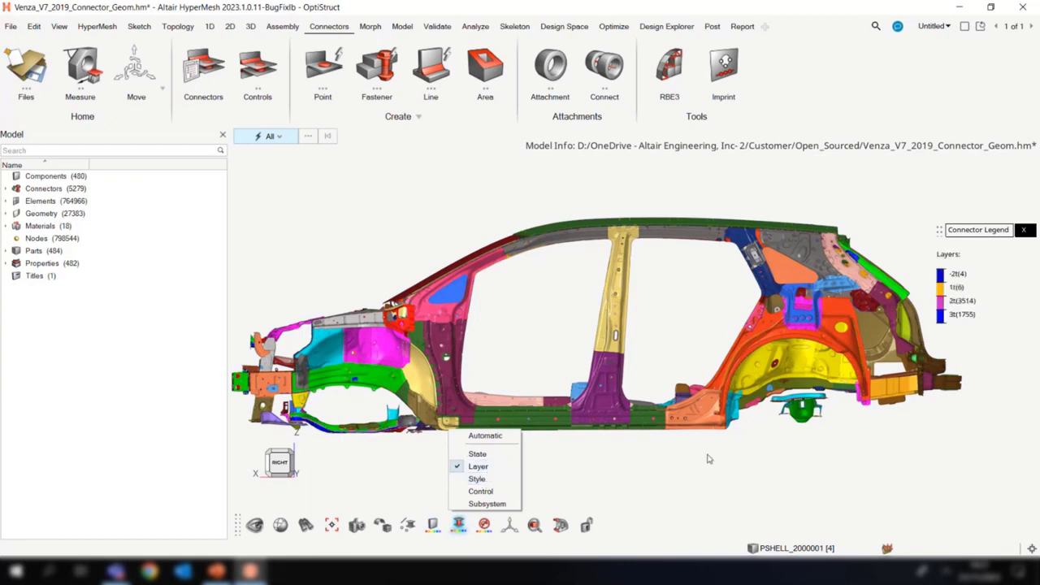
pyautogui.rightClick(957, 290)
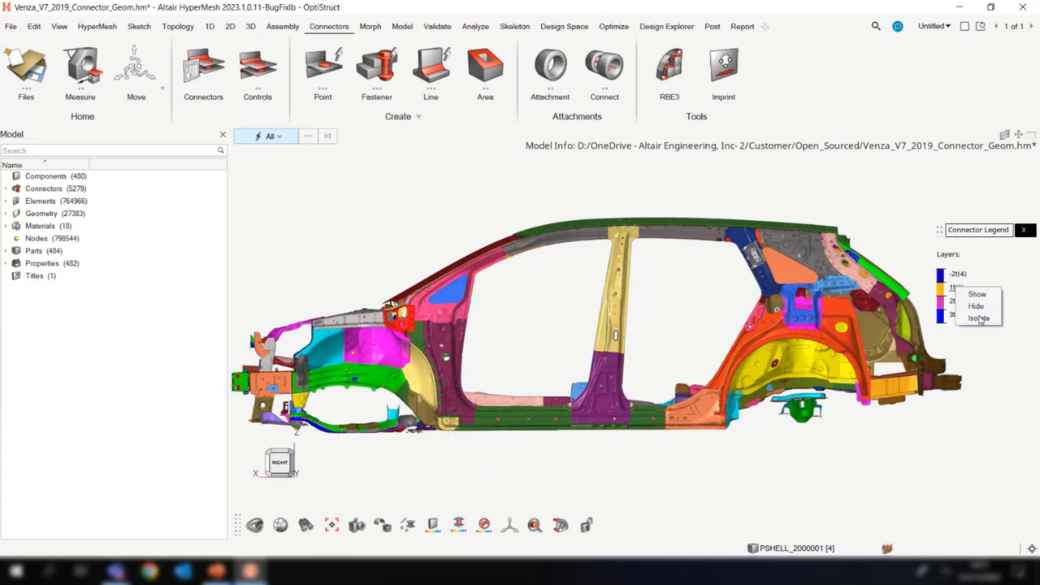
pyautogui.click(979, 318)
pyautogui.moveTo(551, 347); pyautogui.dragTo(601, 382, button='middle')
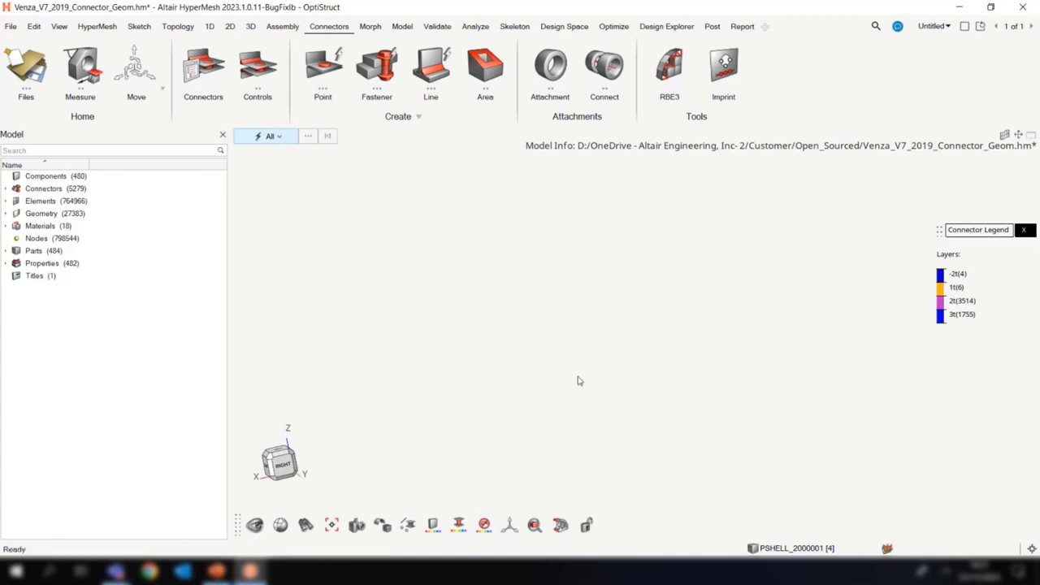
pyautogui.press('f')
pyautogui.moveTo(579, 377); pyautogui.dragTo(625, 329, button='right')
pyautogui.moveTo(547, 362); pyautogui.dragTo(539, 376, button='middle')
# Color the isolated connectors by Style.
pyautogui.click(459, 524)
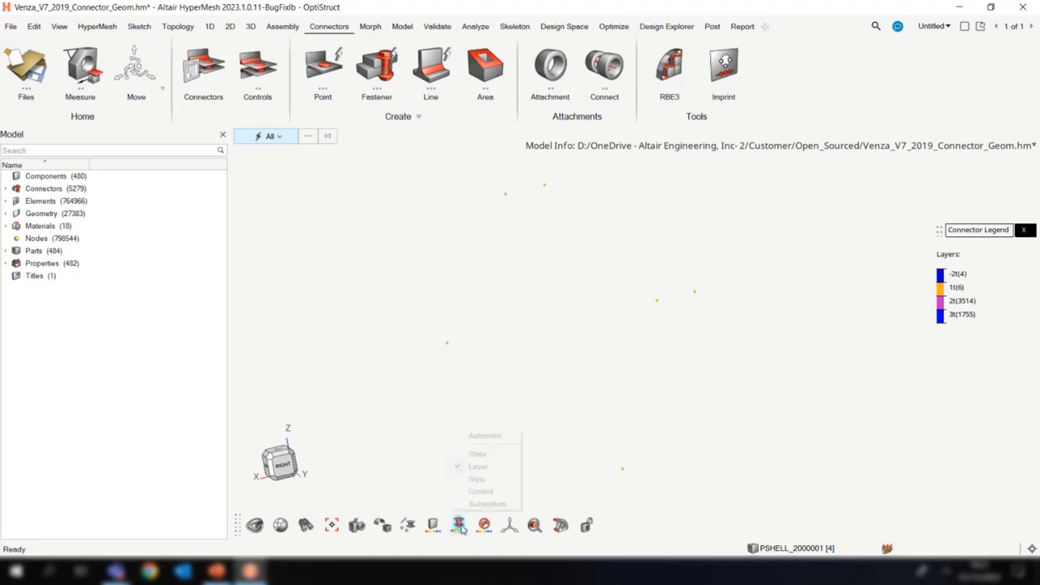
pyautogui.click(477, 480)
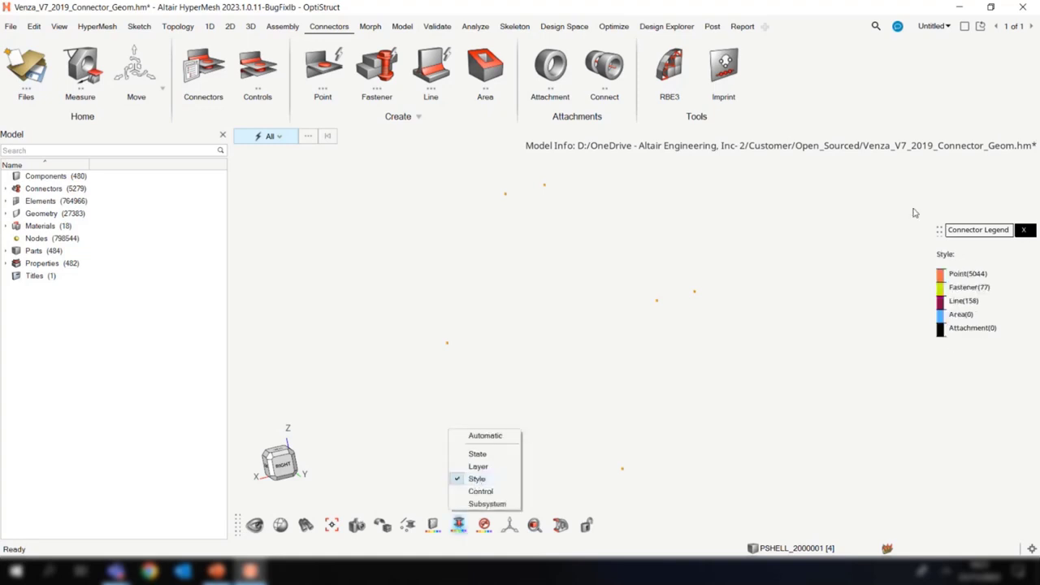
pyautogui.click(356, 67)
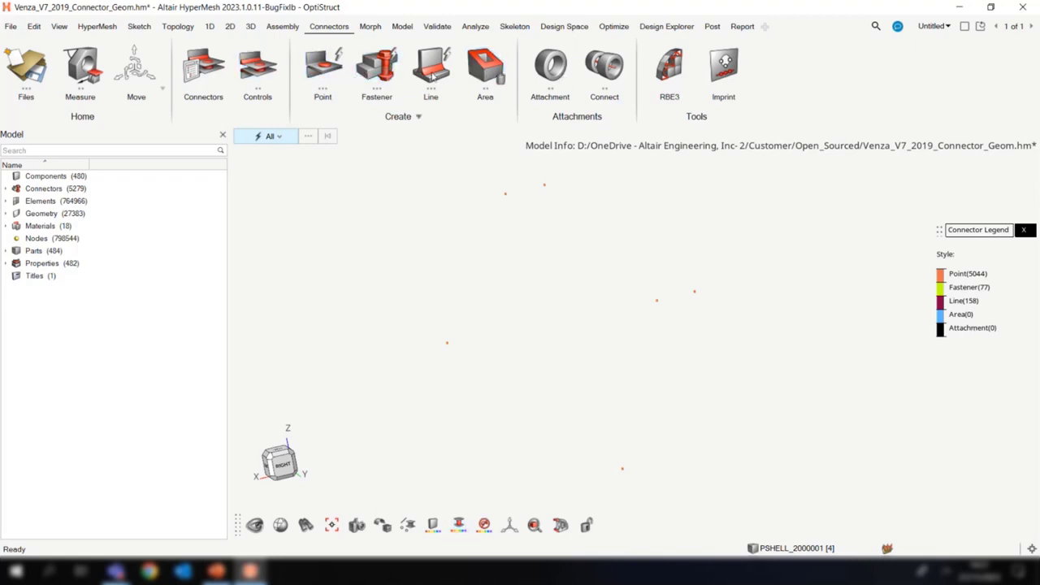
# Color the isolated connectors by Control, and after that by Subsystem.
pyautogui.click(458, 525)
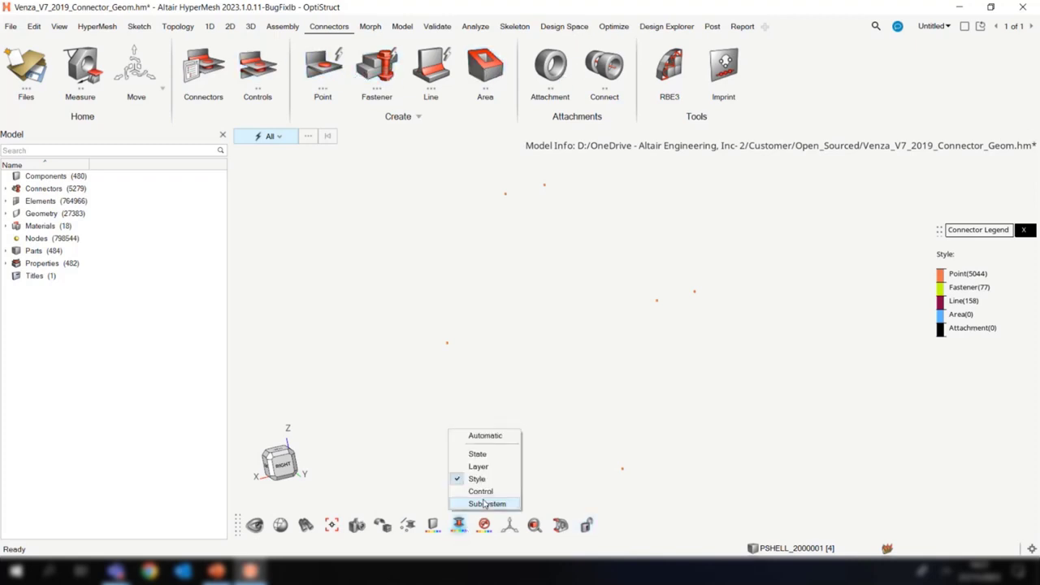
pyautogui.click(481, 492)
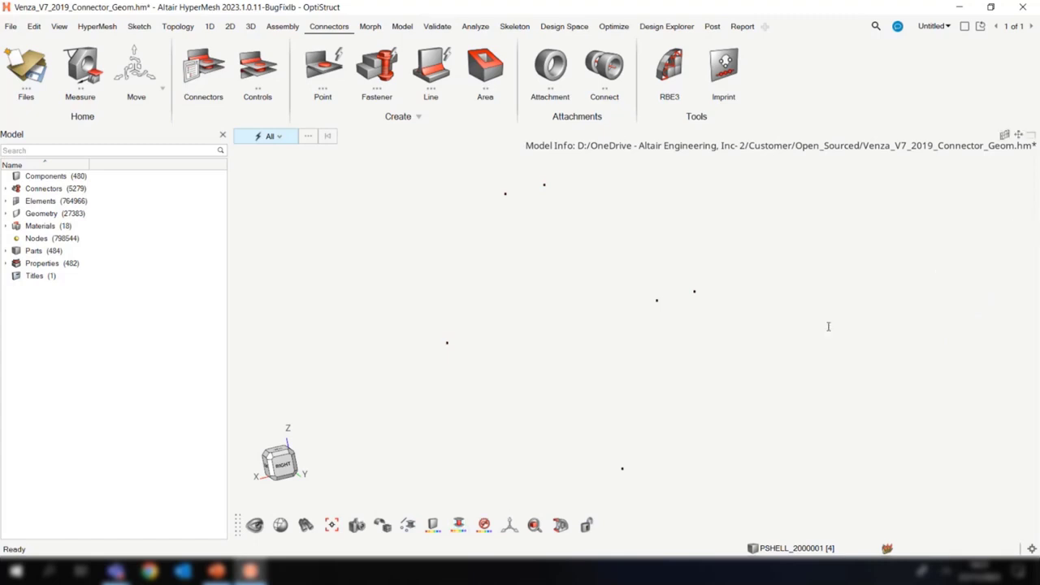
pyautogui.click(458, 525)
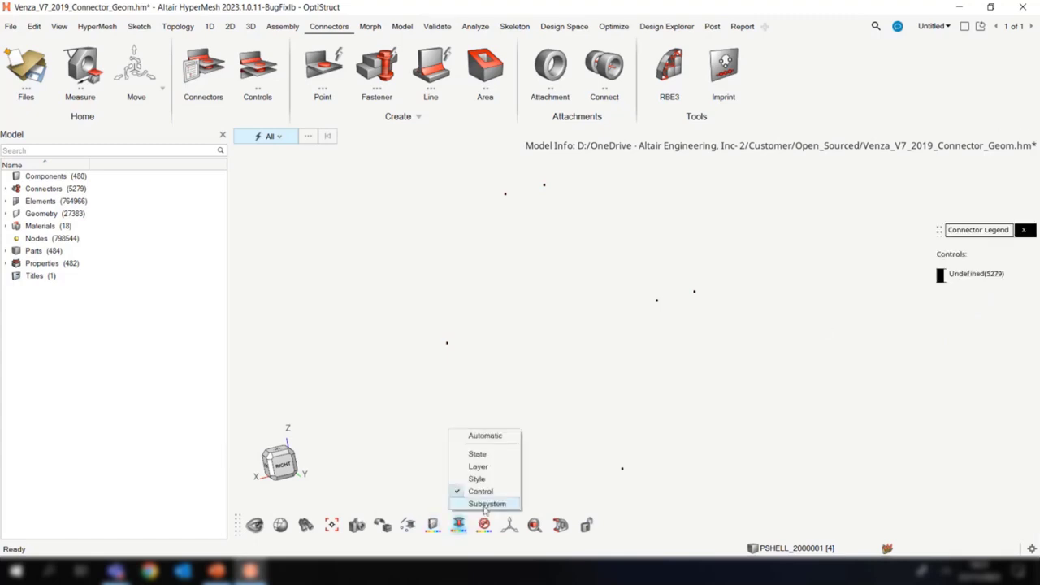
pyautogui.click(486, 504)
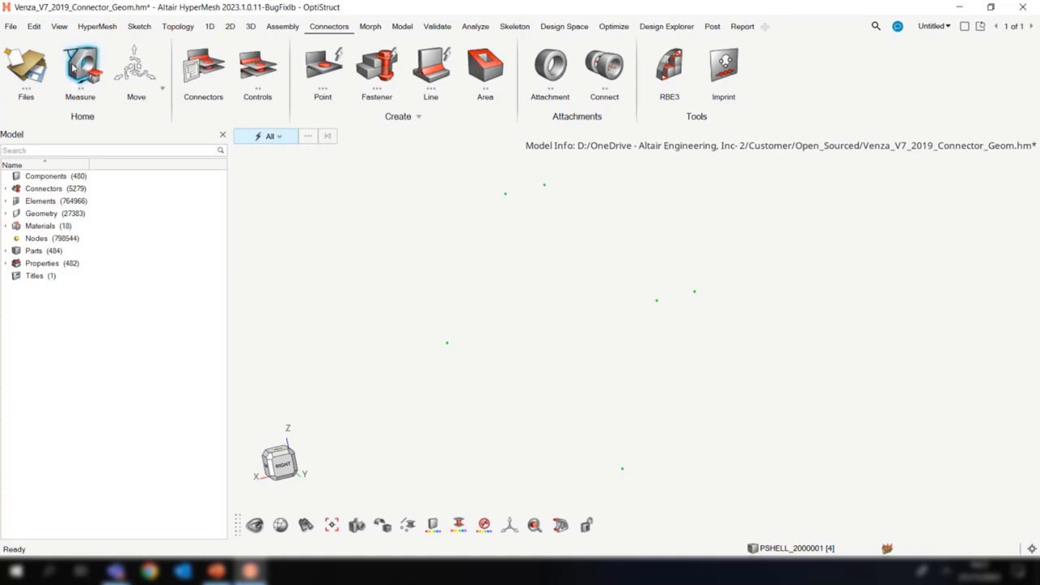
# Open the model file Three_Plates_3.hm from the Downloads folder.
pyautogui.click(26, 65)
pyautogui.click(168, 127)
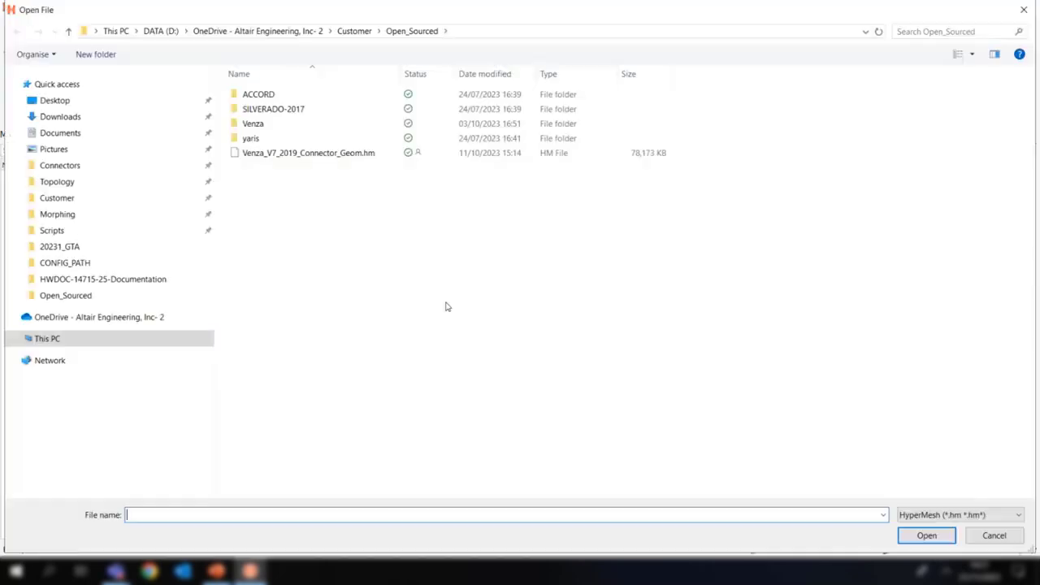
pyautogui.click(139, 116)
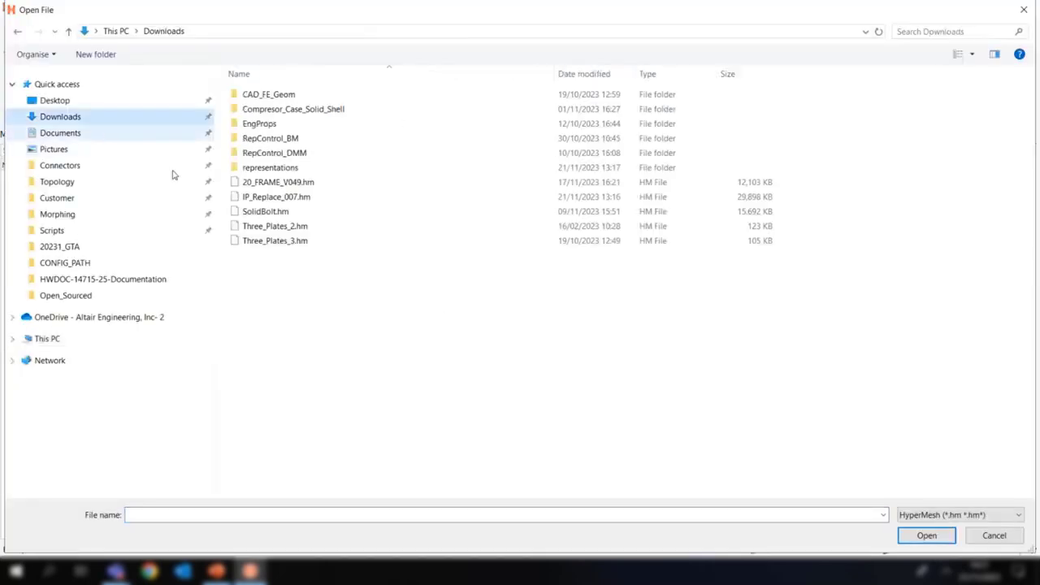
pyautogui.doubleClick(309, 241)
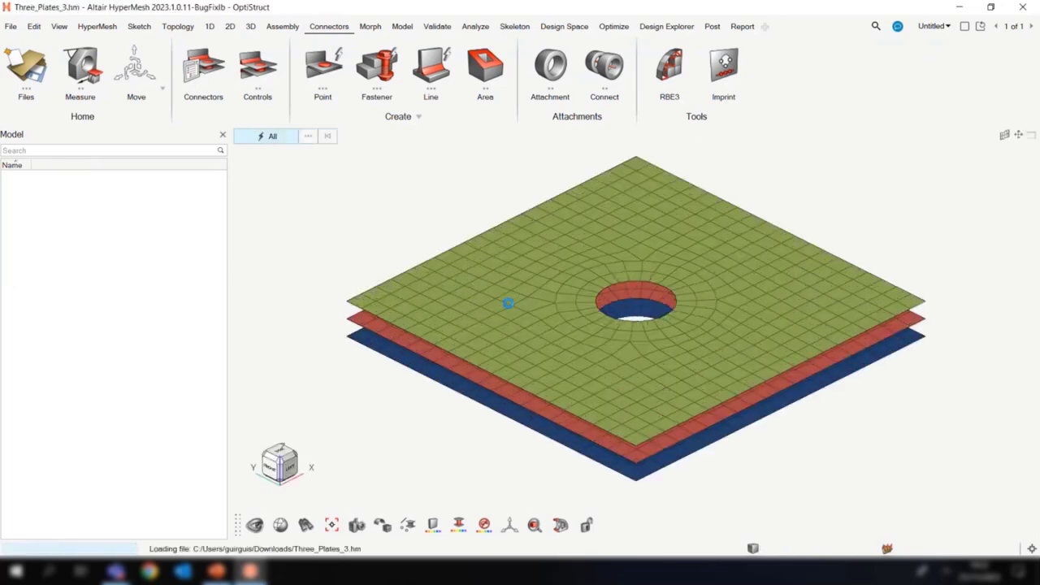
# Create a point connector control for the three plates and set its type to Hexa (HAZ).
pyautogui.click(322, 67)
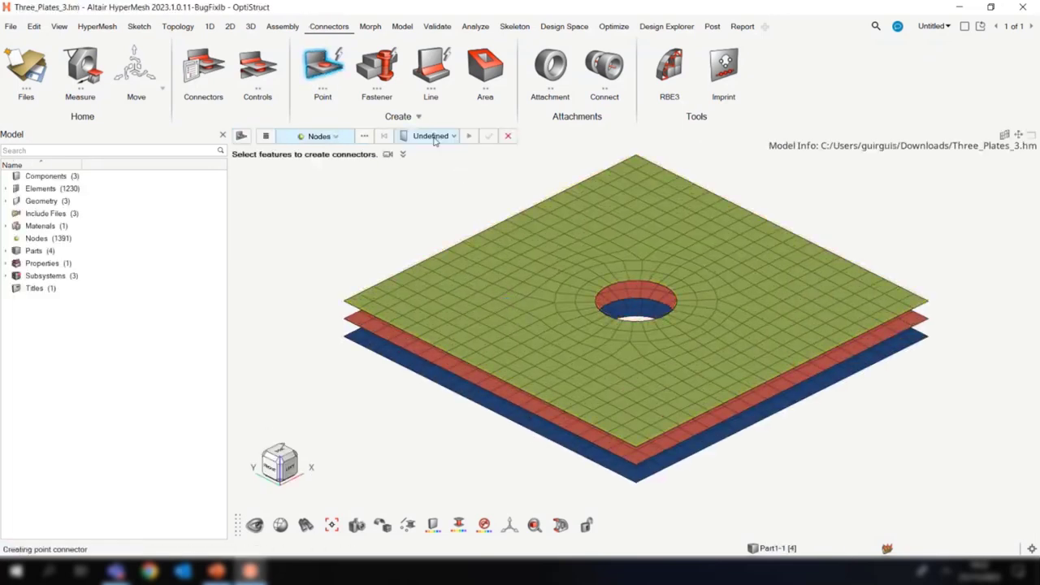
pyautogui.click(435, 136)
pyautogui.click(431, 150)
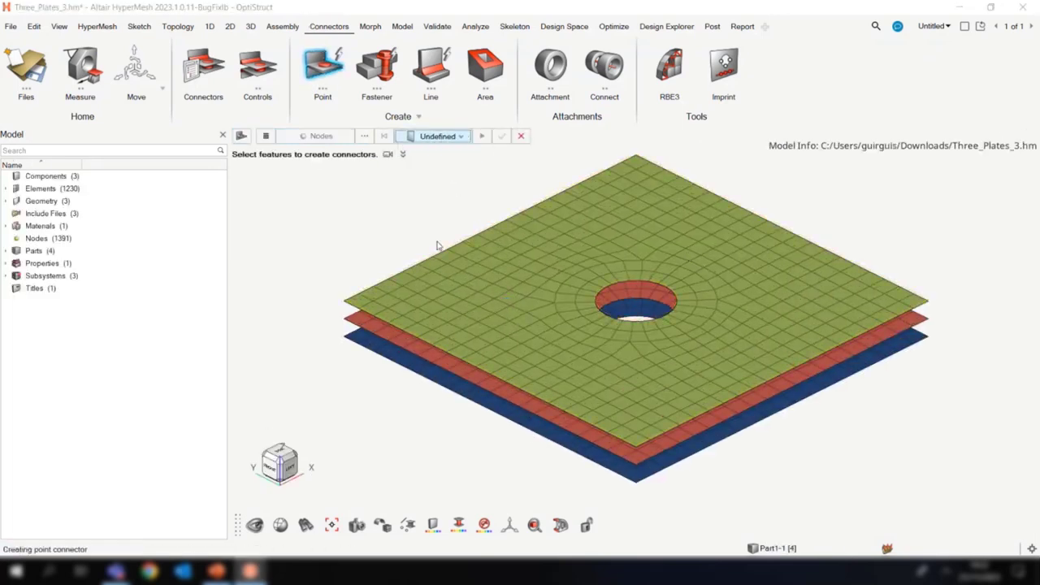
pyautogui.click(327, 212)
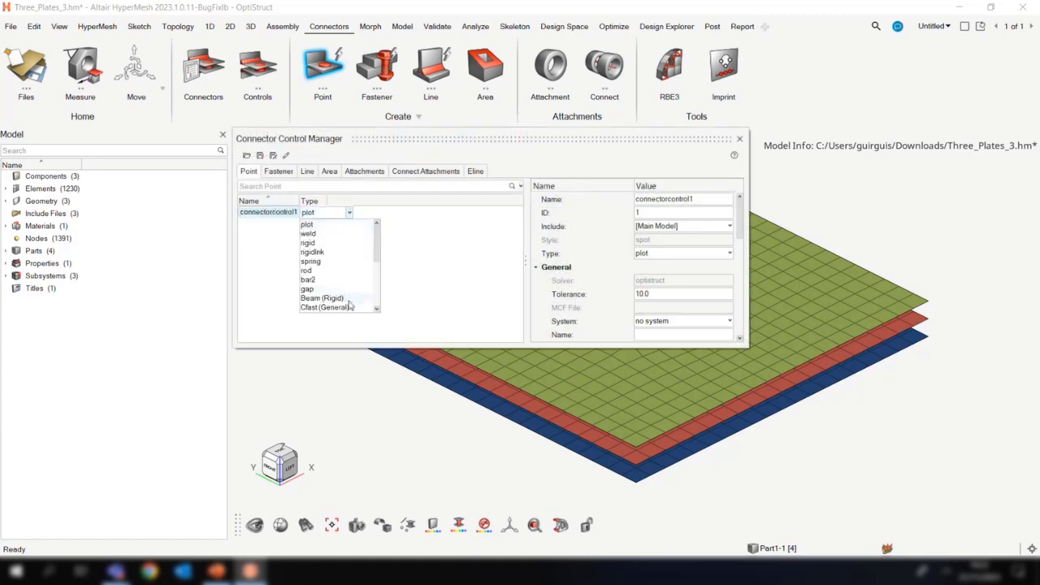
pyautogui.scroll(-2, 349, 306)
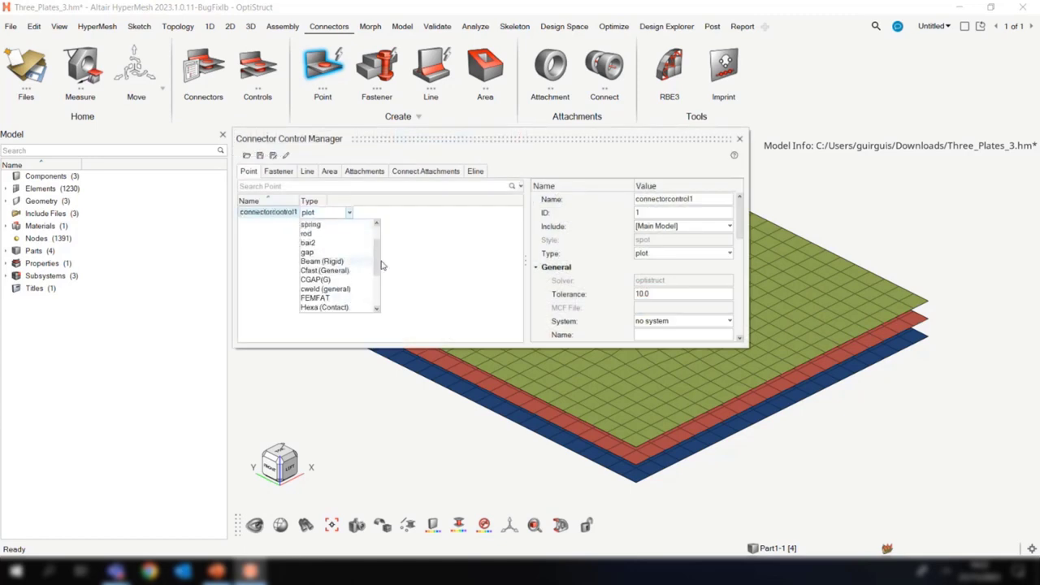
pyautogui.moveTo(381, 264); pyautogui.dragTo(387, 327)
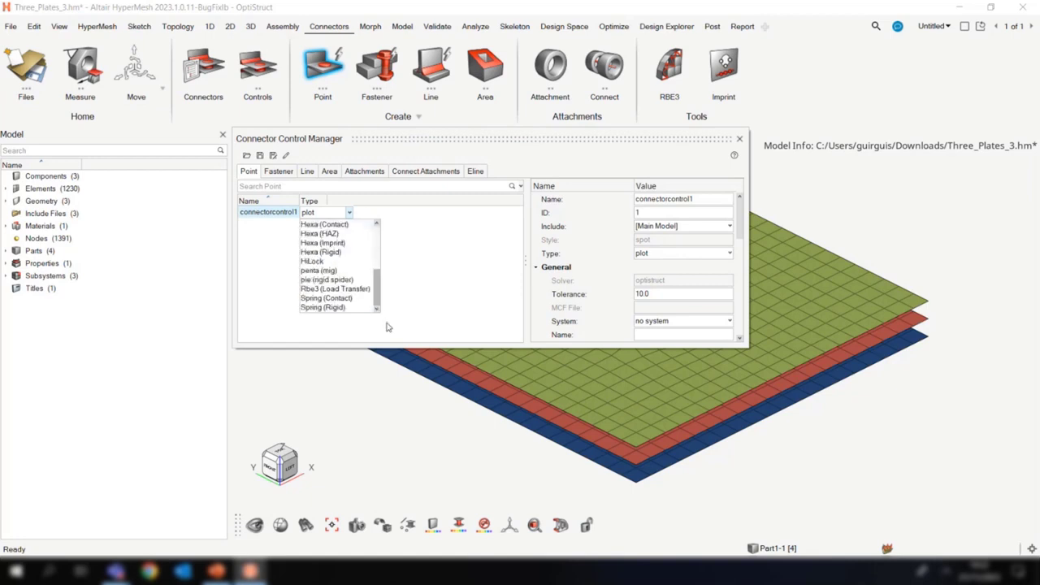
pyautogui.scroll(1, 362, 272)
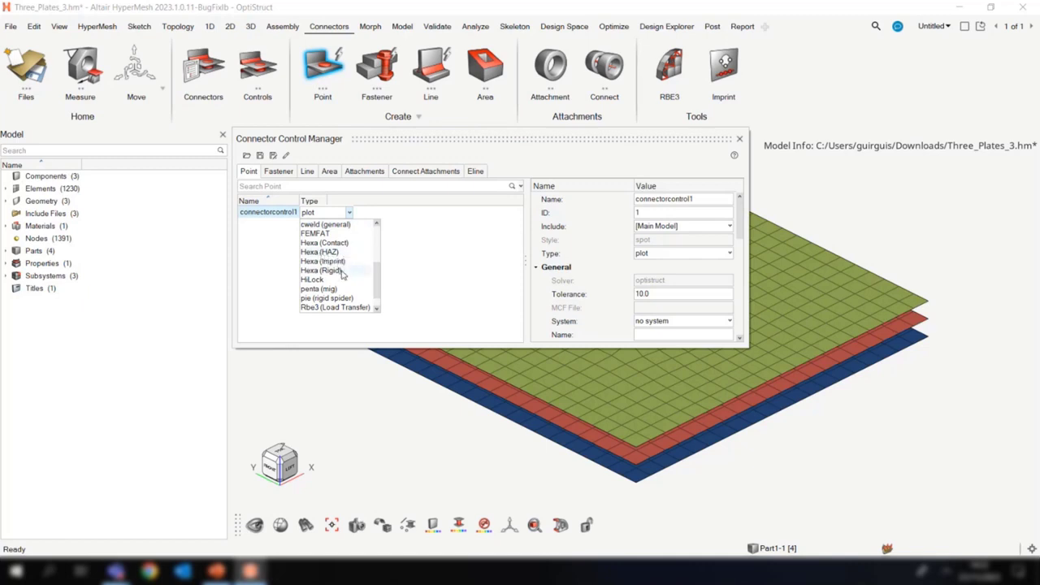
pyautogui.click(341, 252)
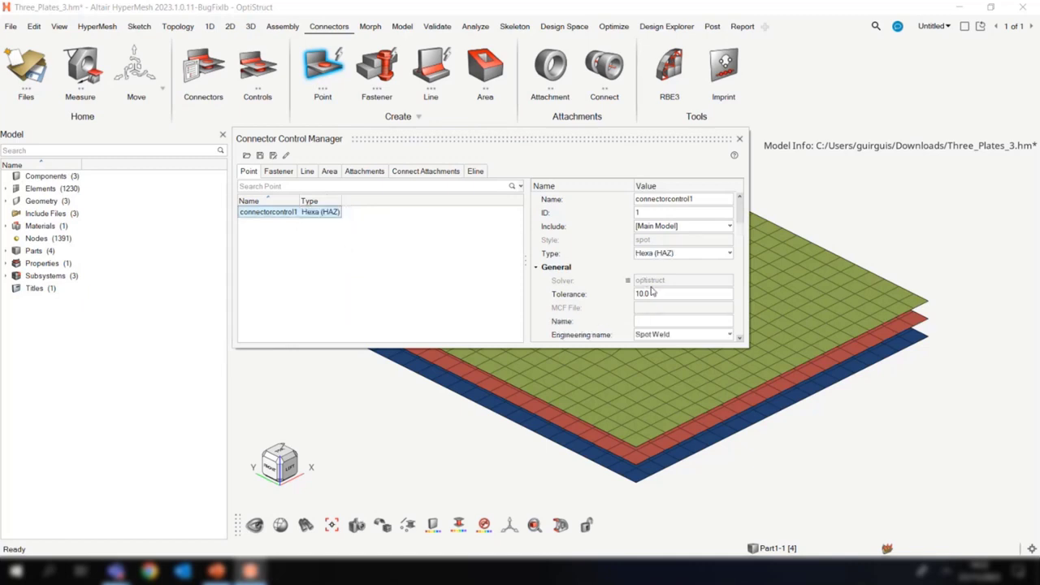
pyautogui.scroll(-2, 646, 282)
# Create a second point connector control and set its type to Hexa (Rigid).
pyautogui.rightClick(396, 258)
pyautogui.click(419, 265)
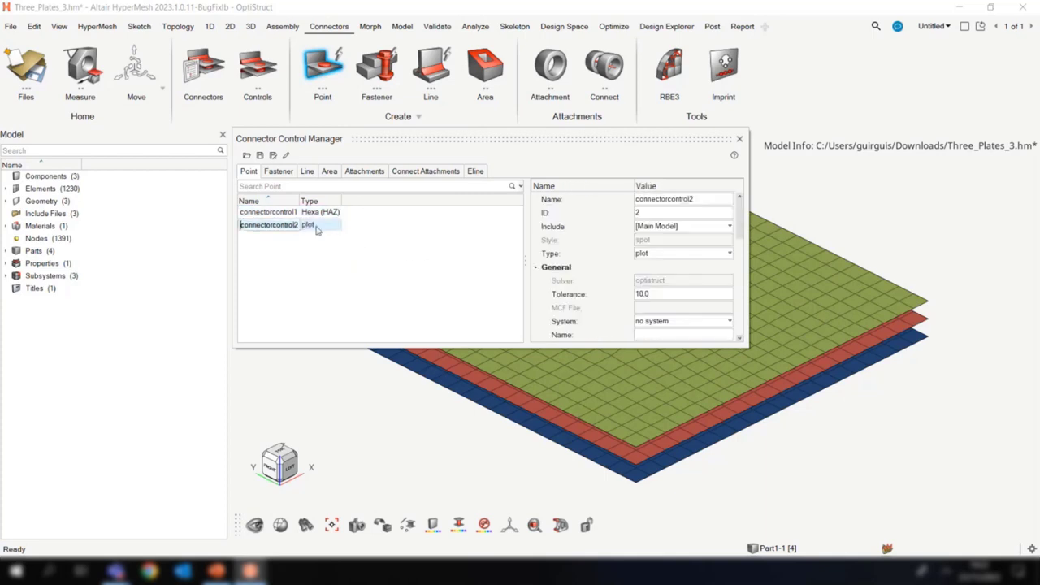
pyautogui.click(325, 225)
pyautogui.scroll(-3, 330, 307)
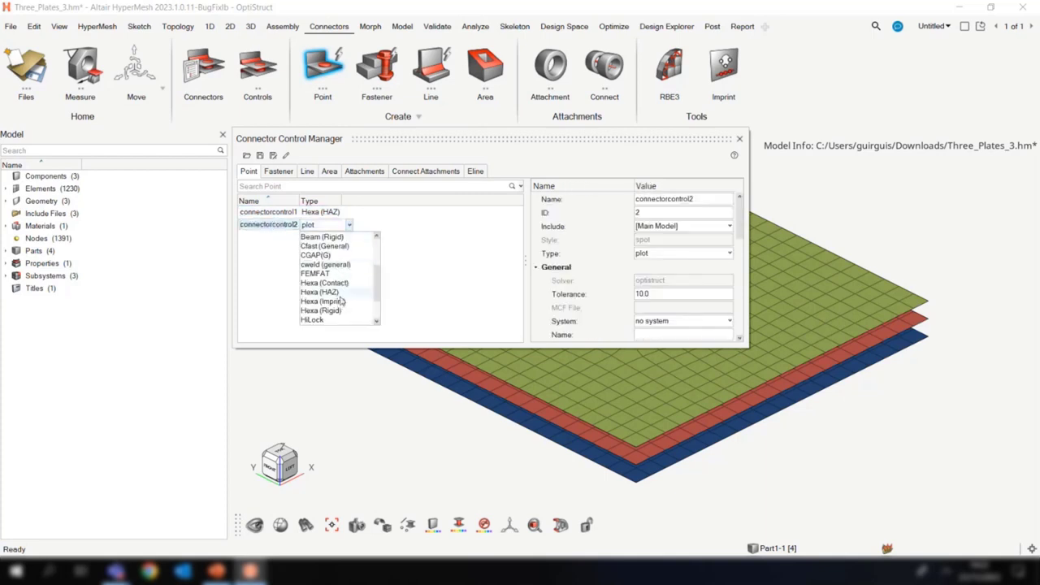
pyautogui.click(341, 310)
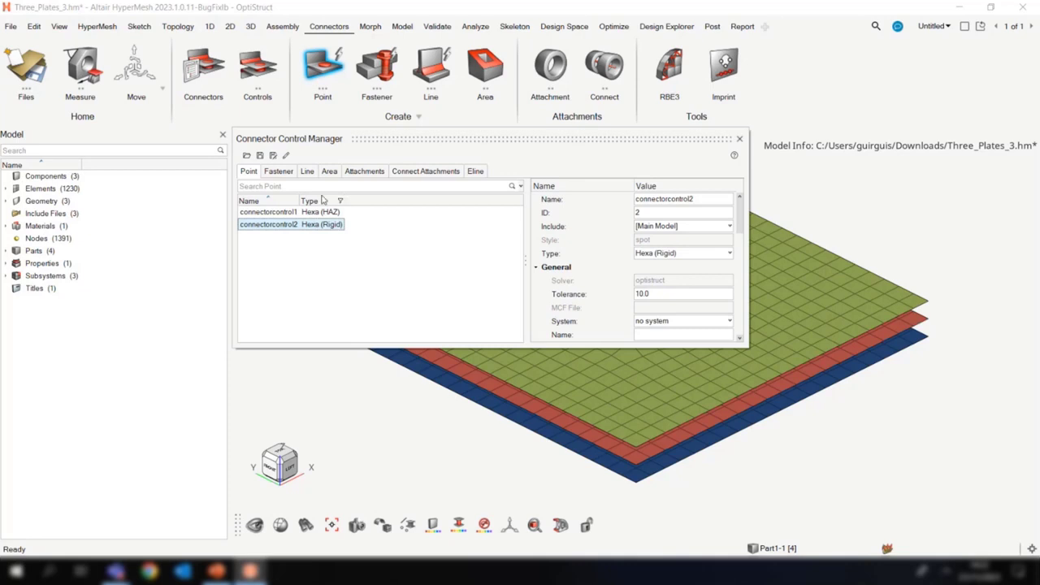
# Create a fastener connector control and set its type to bolt (washer 1) spring.
pyautogui.click(284, 173)
pyautogui.rightClick(348, 235)
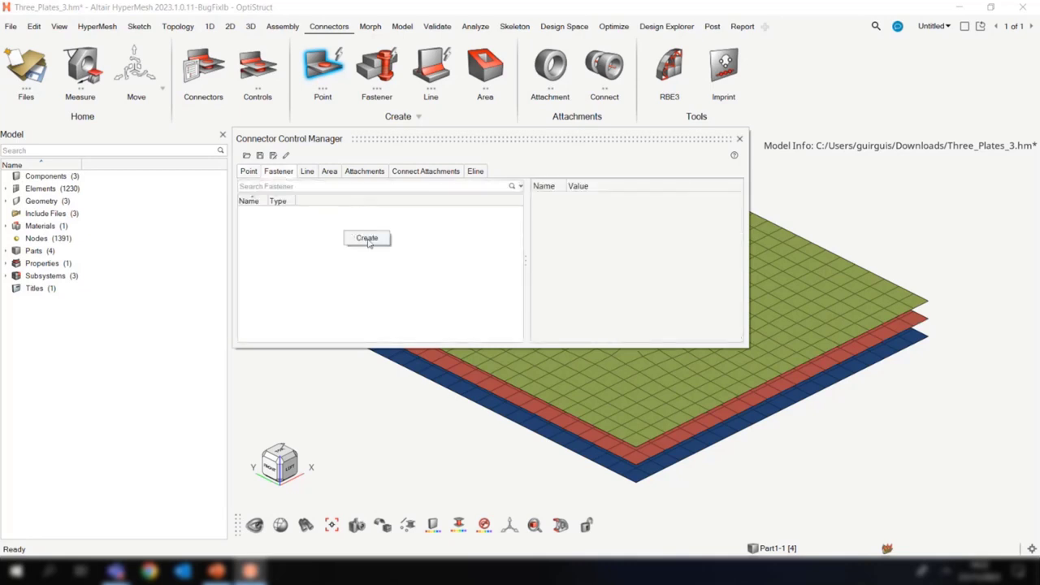
pyautogui.click(367, 240)
pyautogui.click(338, 213)
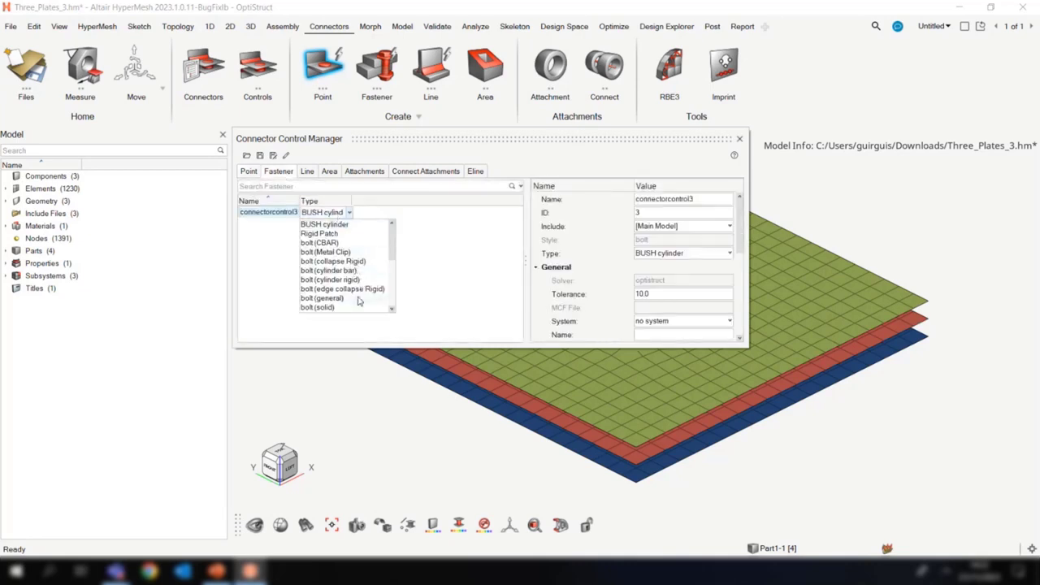
pyautogui.scroll(-3, 357, 302)
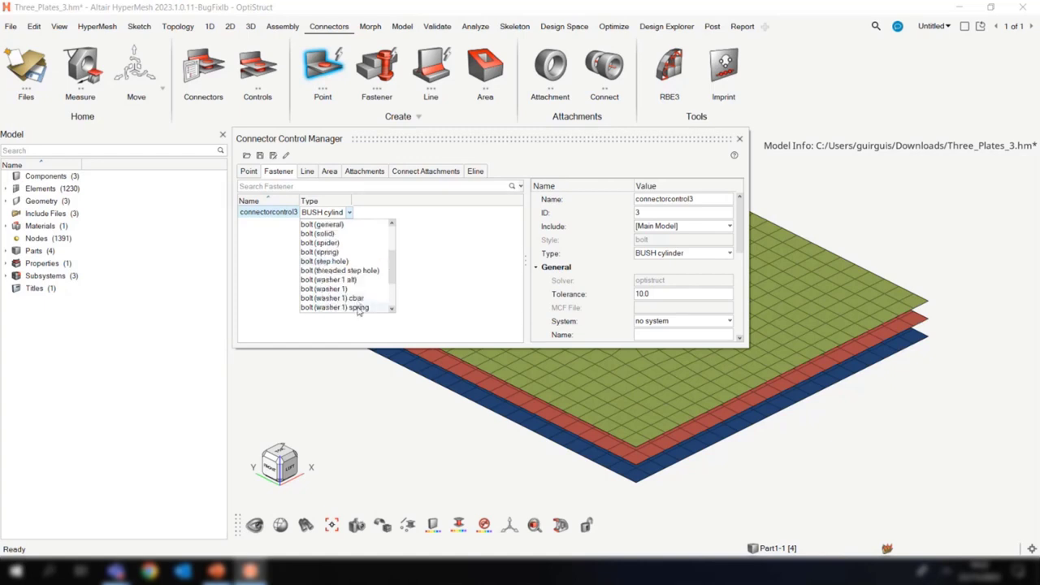
pyautogui.click(366, 307)
# Create a line connector control of type Seam Quad and set its pitch to 5.
pyautogui.click(307, 170)
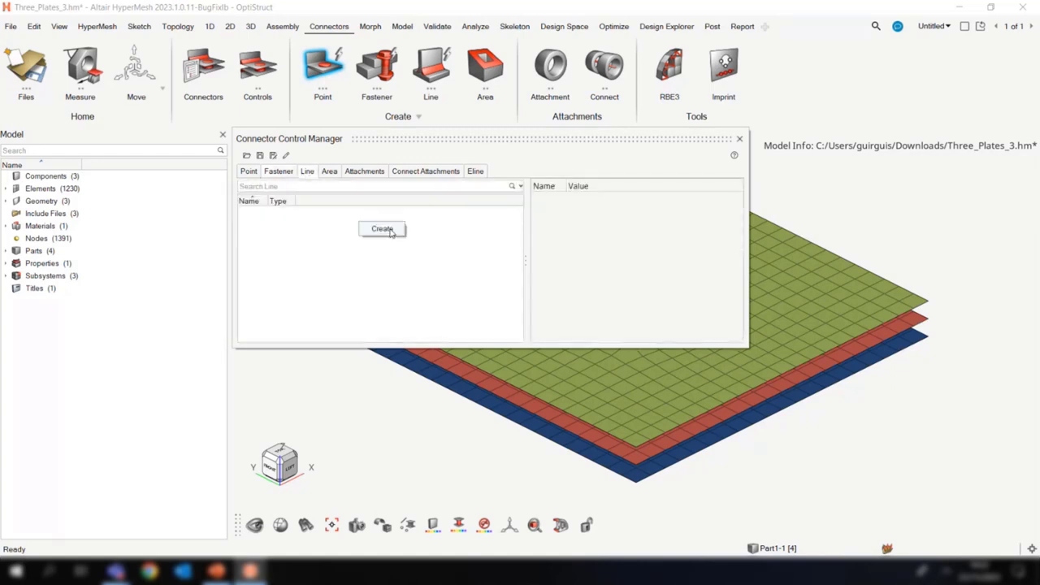
pyautogui.click(382, 229)
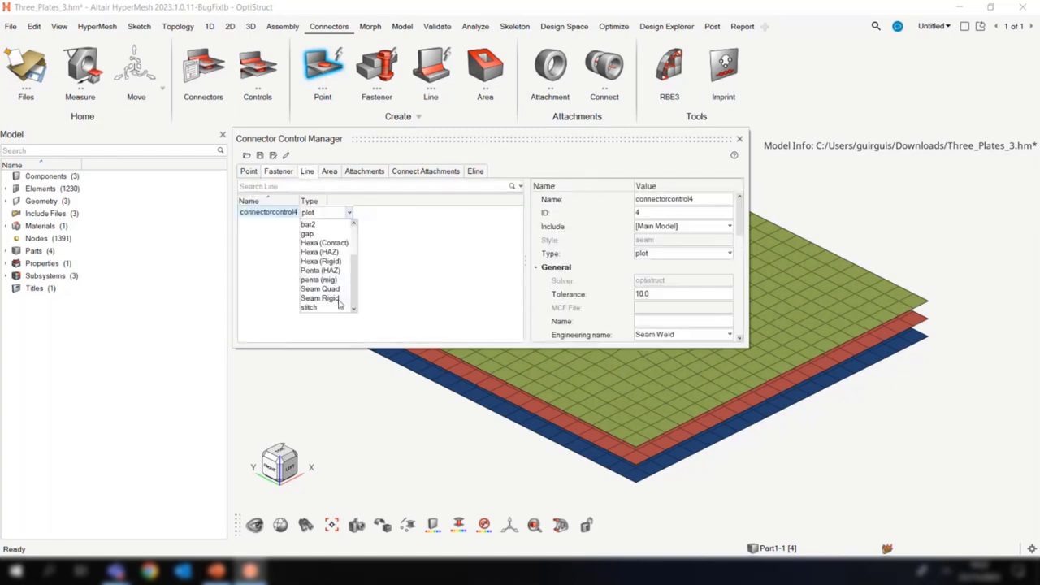
pyautogui.click(345, 291)
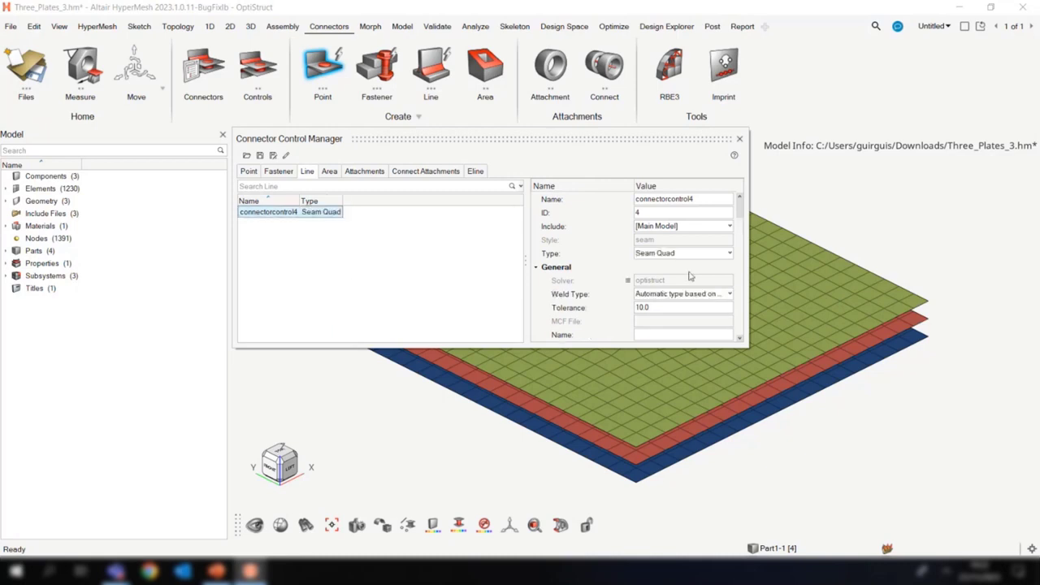
pyautogui.scroll(-5, 659, 282)
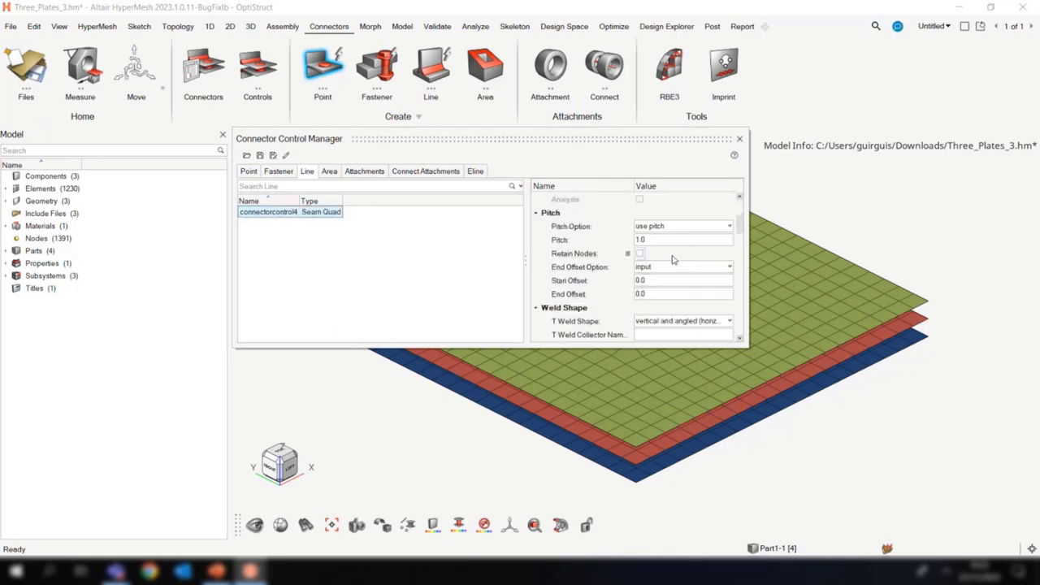
pyautogui.click(670, 241)
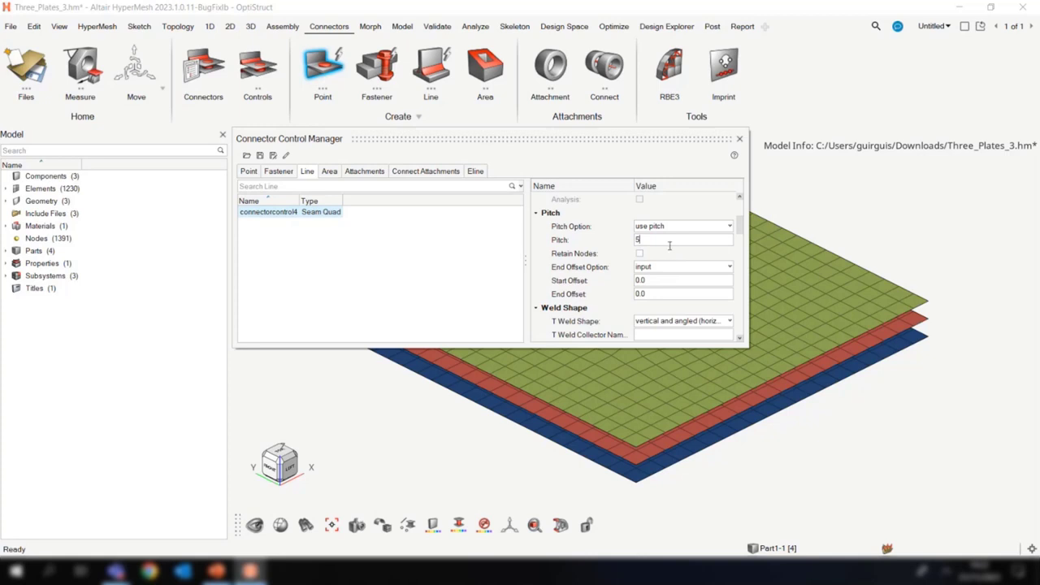
pyautogui.scroll(-5, 670, 253)
pyautogui.scroll(2, 665, 219)
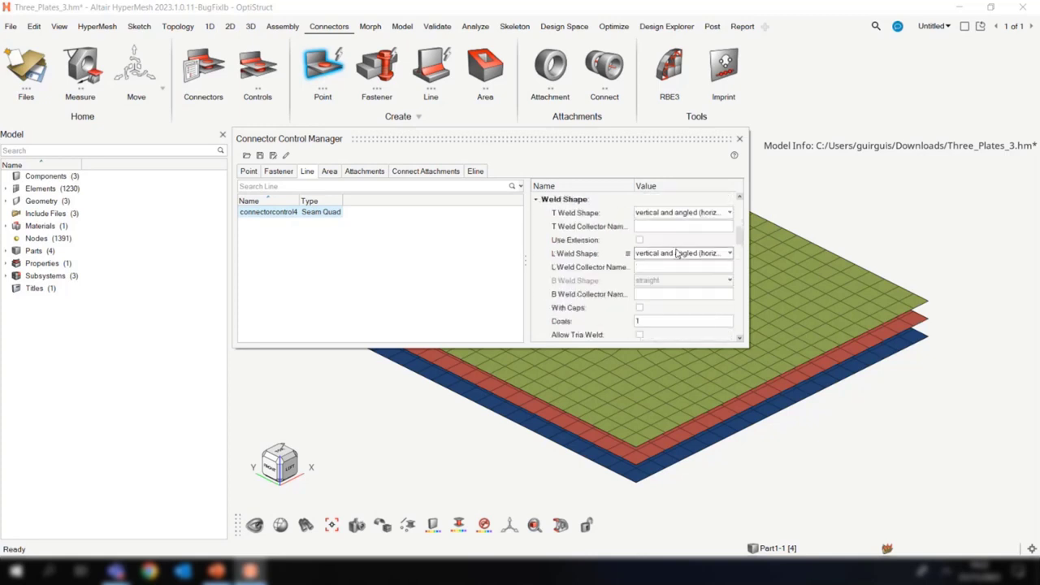
# Set both the T Weld Shape and the L Weld Shape of the Seam Quad line control to vertical.
pyautogui.click(665, 212)
pyautogui.click(651, 225)
pyautogui.click(674, 252)
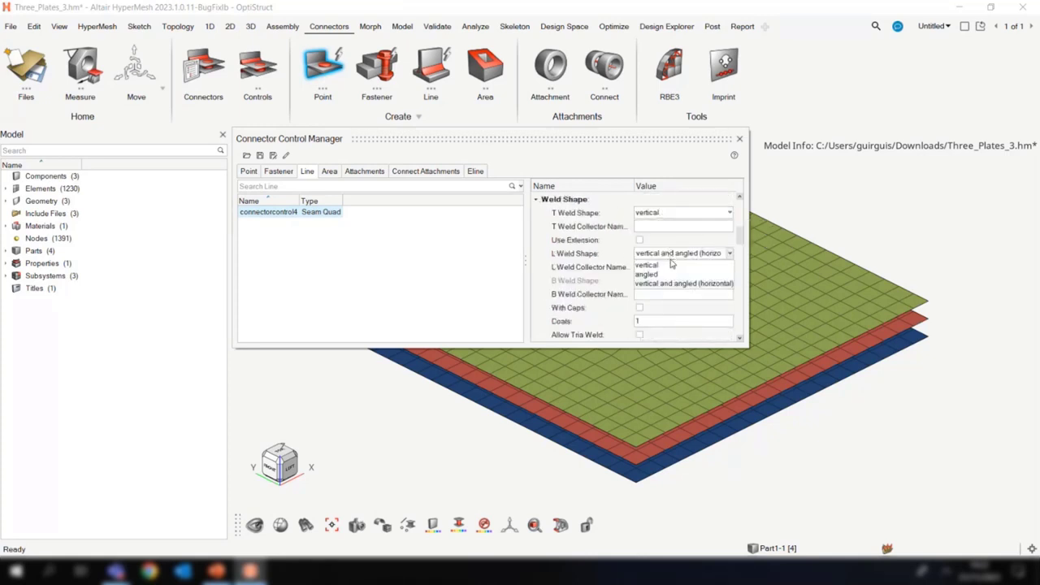
pyautogui.click(670, 266)
# Turn off the Enable Condition HAZ option for the Hexa (HAZ) point control, connectorcontrol1.
pyautogui.click(276, 171)
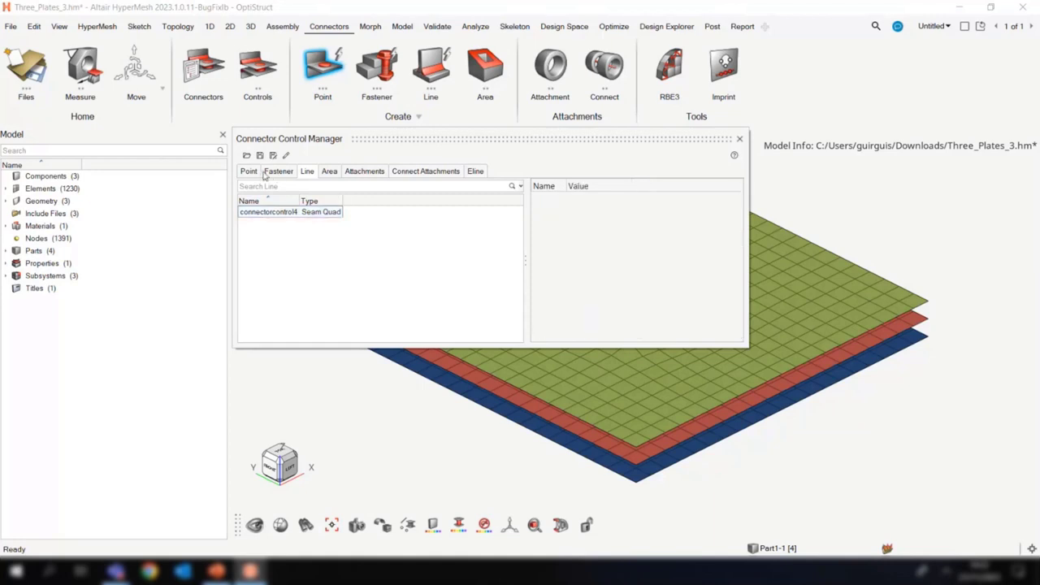
pyautogui.click(250, 171)
pyautogui.click(276, 212)
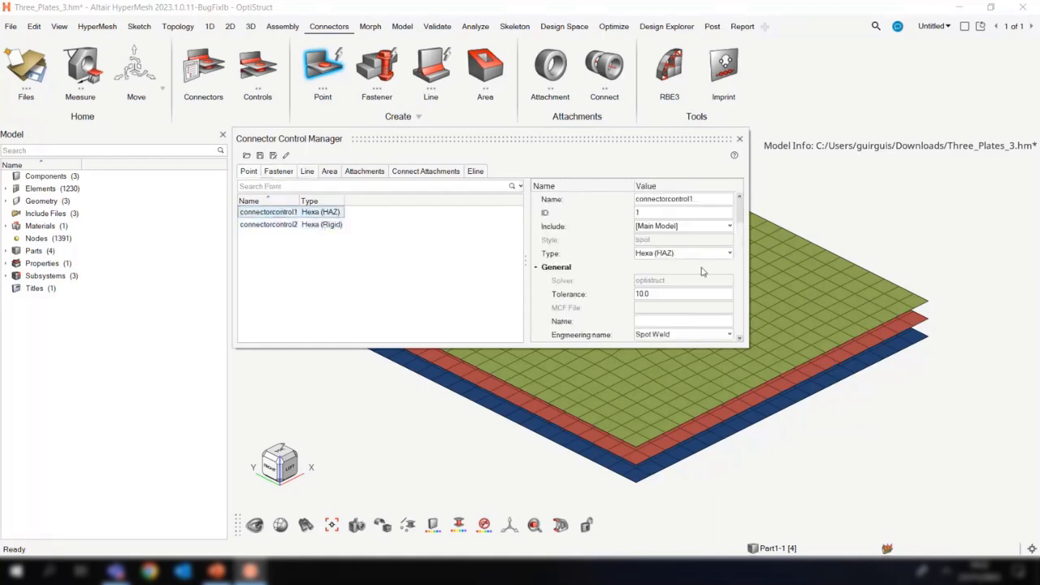
pyautogui.scroll(-10, 659, 274)
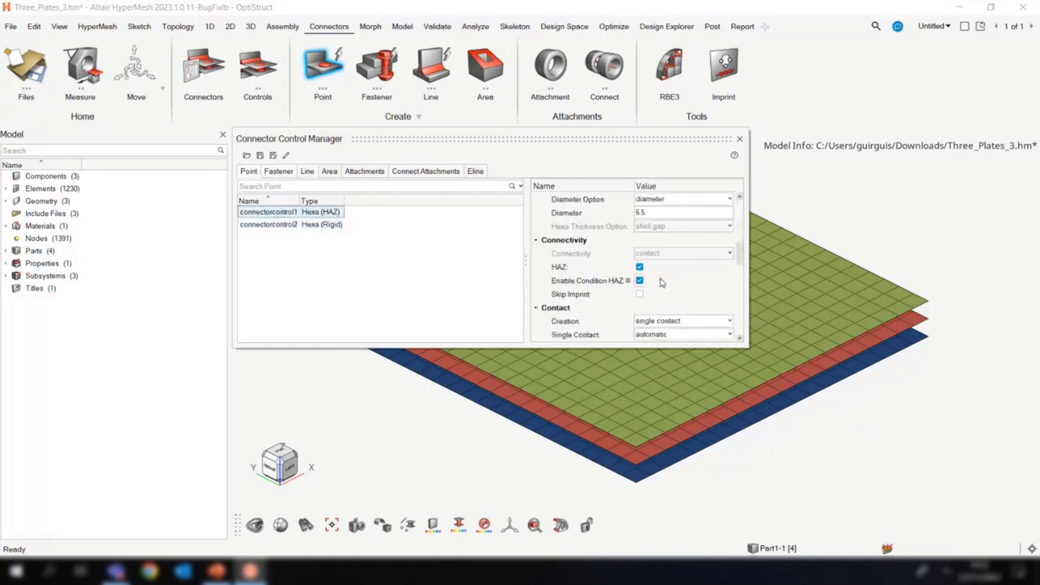
pyautogui.click(640, 280)
# Create two point connectors with connectorcontrol1 on upper-plate nodes near the front-left edge and realize them.
pyautogui.moveTo(845, 230); pyautogui.dragTo(811, 236, button='right')
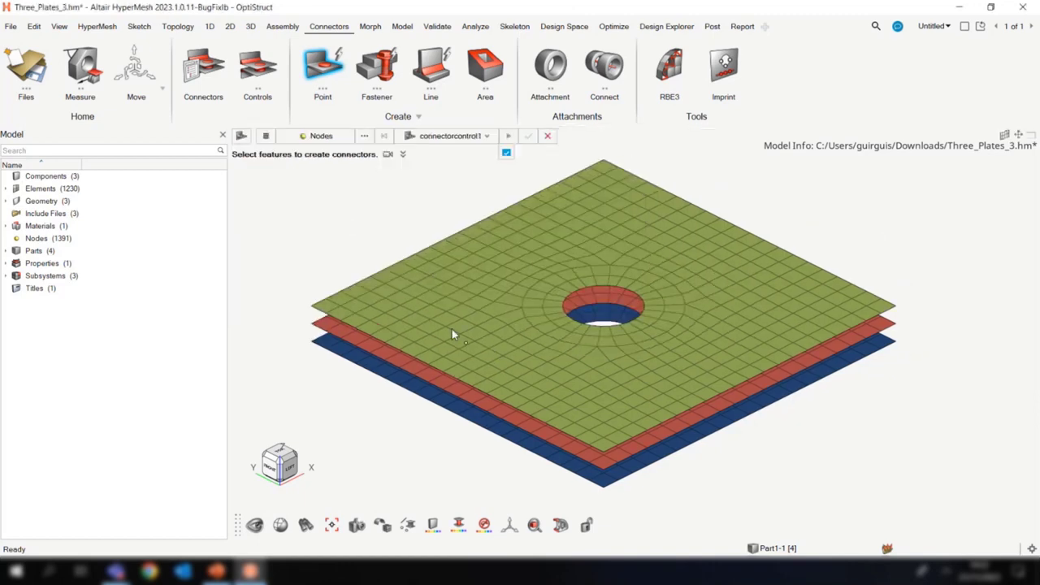
pyautogui.click(428, 319)
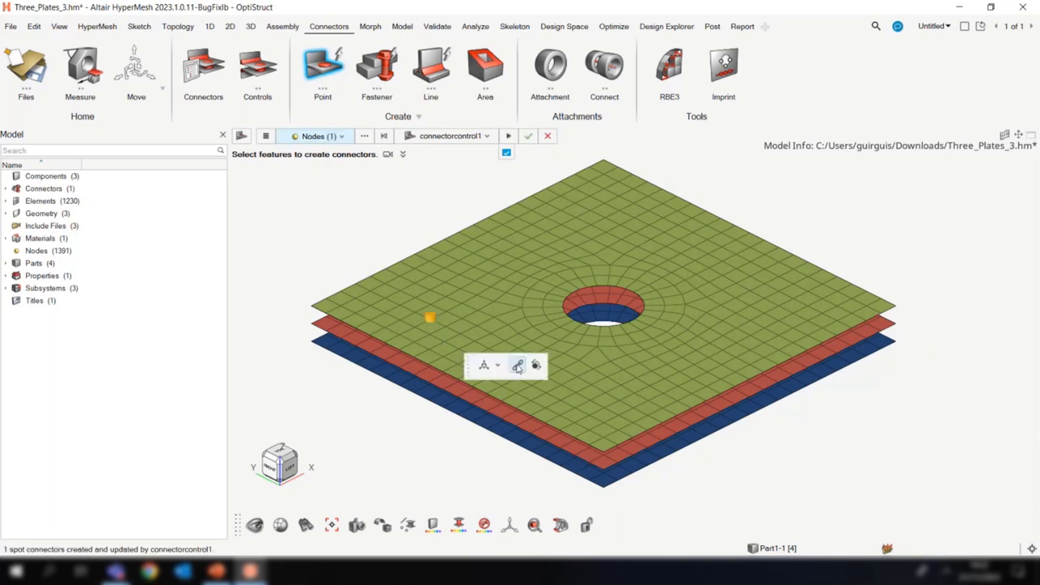
pyautogui.click(515, 365)
pyautogui.click(749, 476)
pyautogui.click(491, 332)
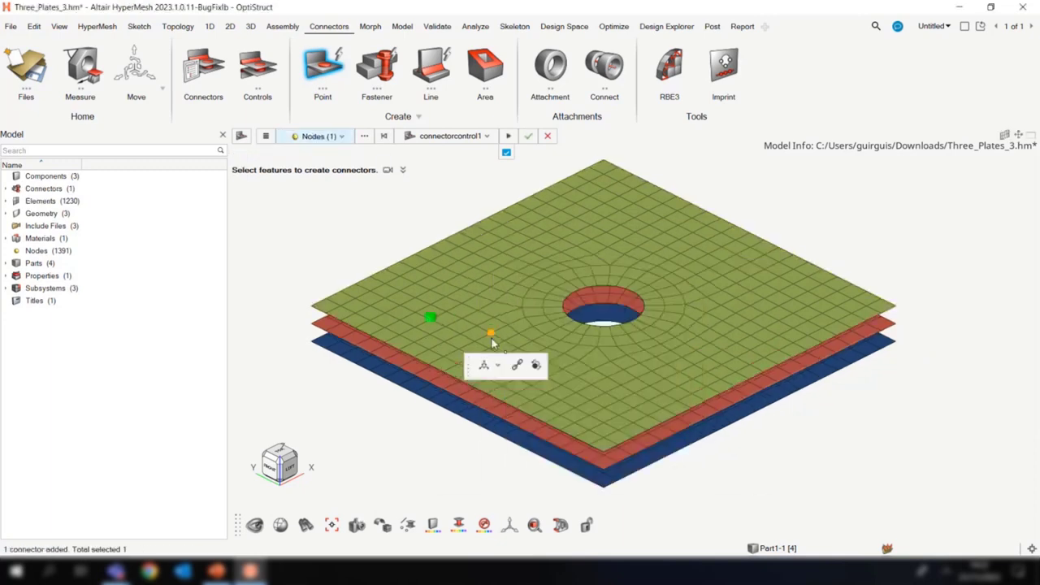
pyautogui.click(508, 136)
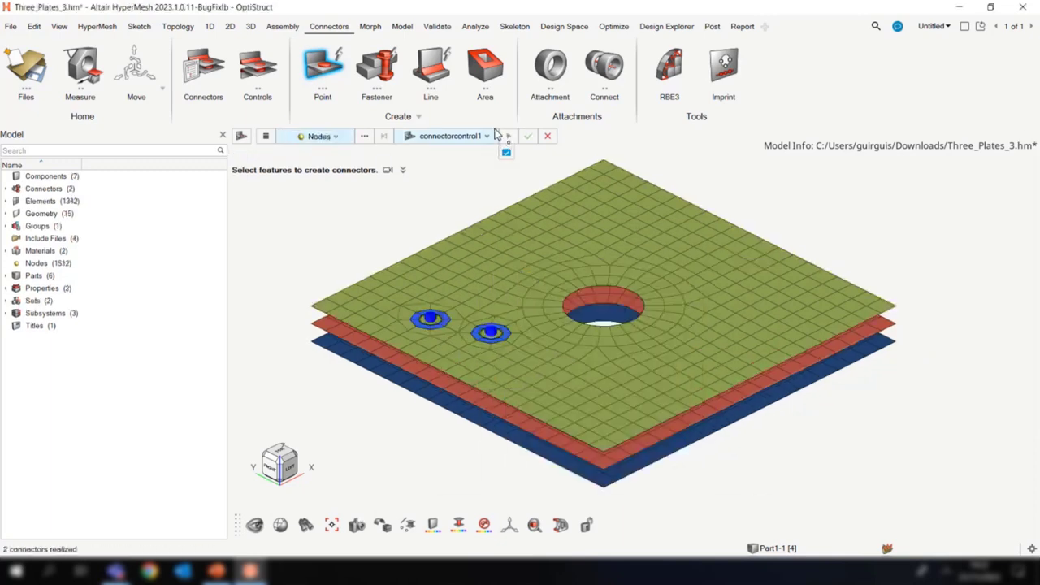
# Create two point connectors with connectorcontrol2 on upper-plate nodes near the front corner and realize them.
pyautogui.click(465, 137)
pyautogui.click(449, 180)
pyautogui.click(576, 390)
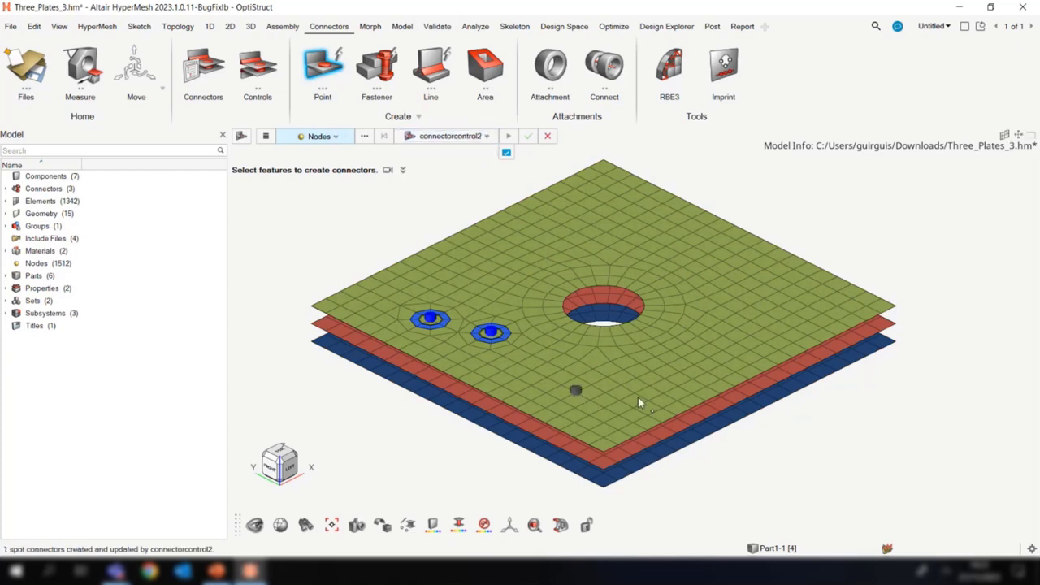
pyautogui.click(680, 370)
pyautogui.click(527, 137)
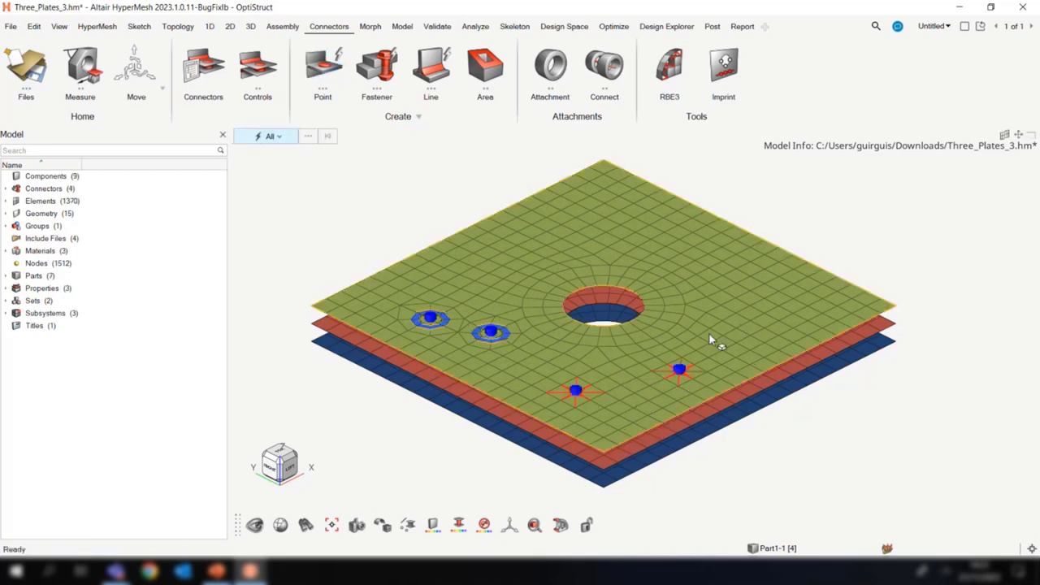
# Create a new attachment control of type RigidSpider for hole features and close the control manager.
pyautogui.click(377, 66)
pyautogui.click(551, 67)
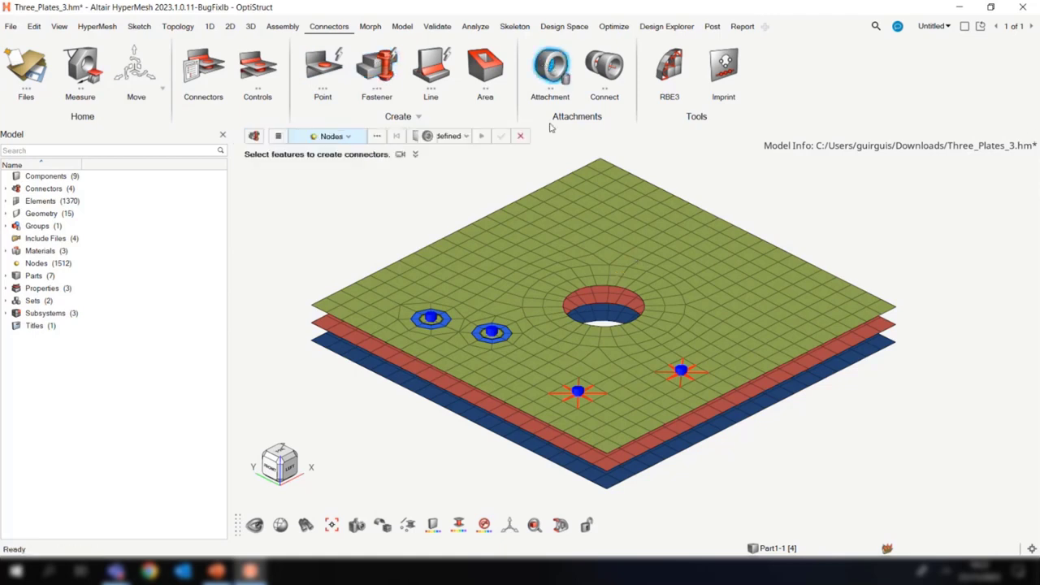
pyautogui.click(616, 136)
pyautogui.click(615, 165)
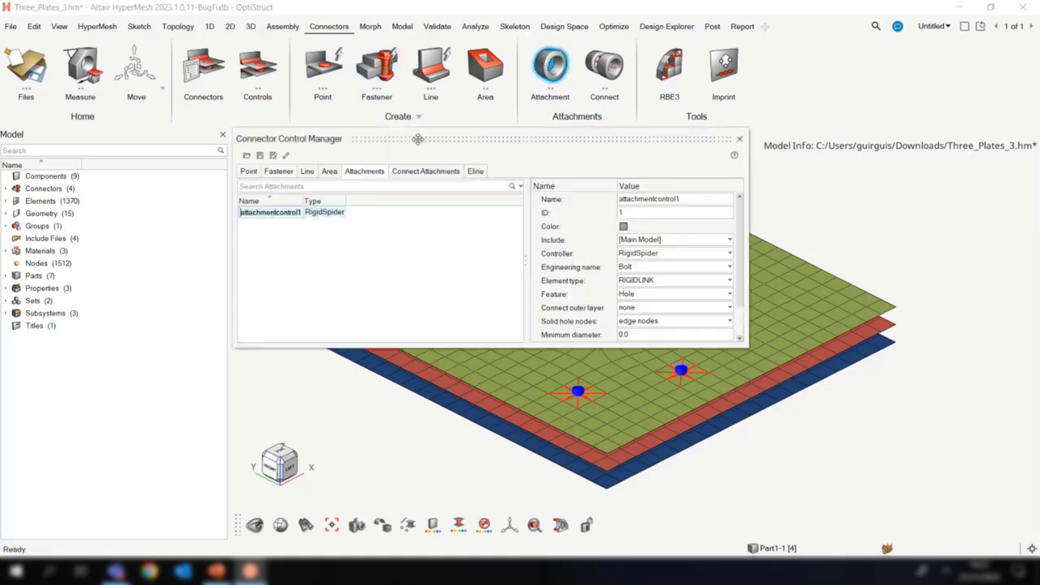
pyautogui.click(739, 138)
# Create attachments with attachmentcontrol1 at the central holes of the stacked plates and realize them.
pyautogui.click(508, 141)
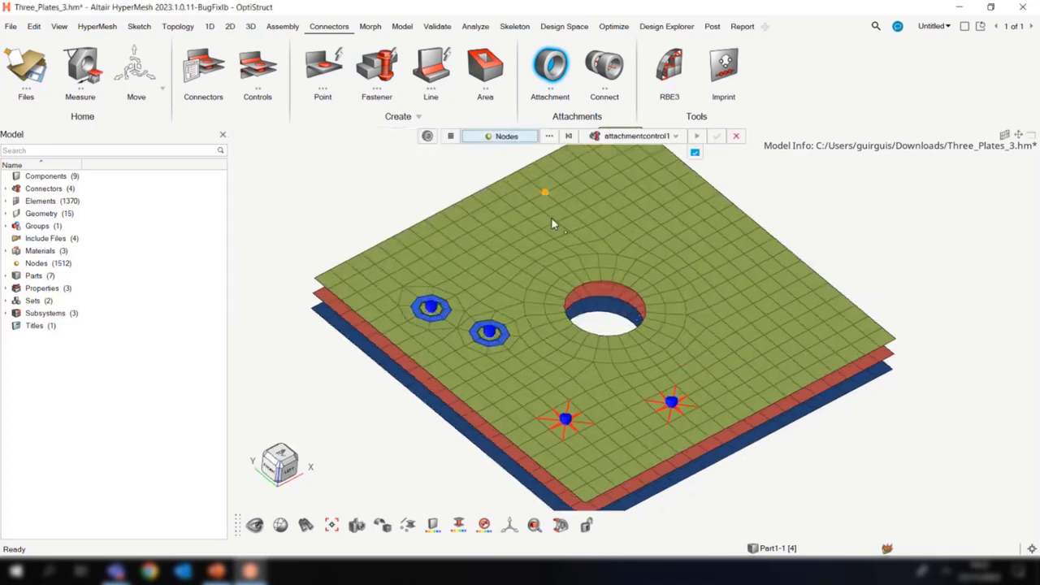
pyautogui.click(600, 313)
pyautogui.click(600, 298)
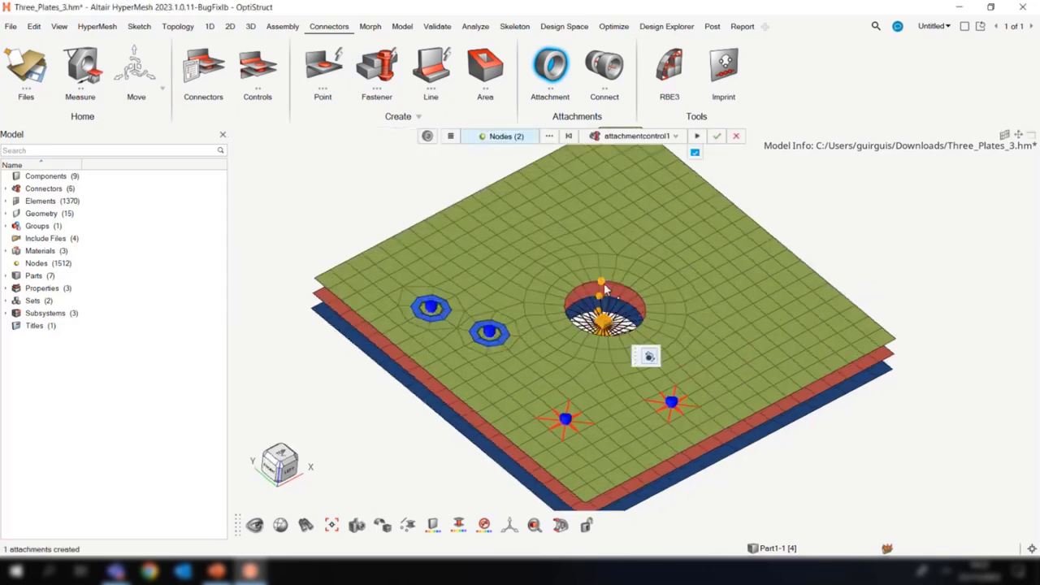
pyautogui.click(696, 136)
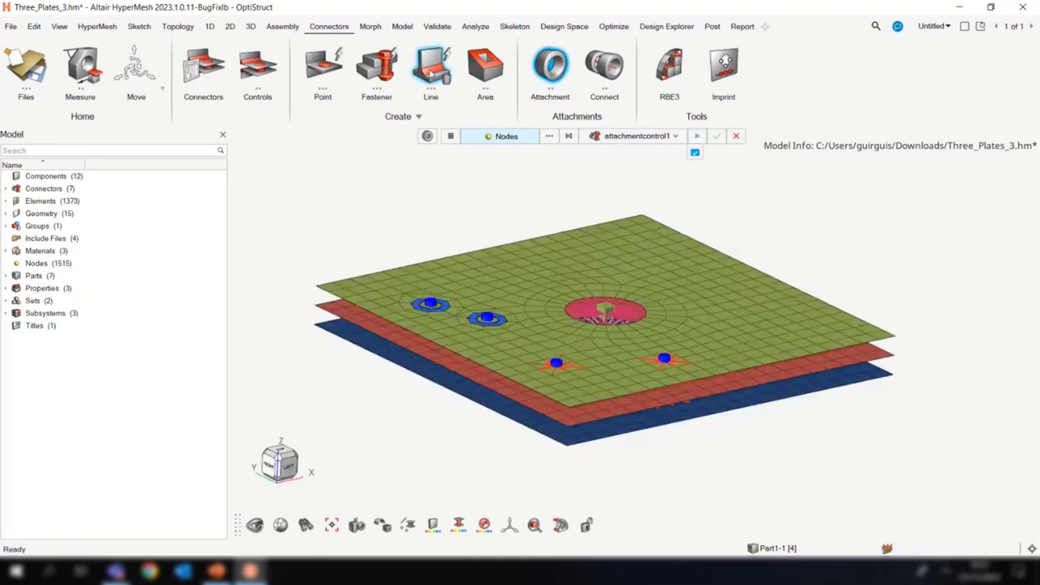
# Create a line connector along the lower plate's front-left edge line using connectorcontrol4 and realize it.
pyautogui.click(432, 68)
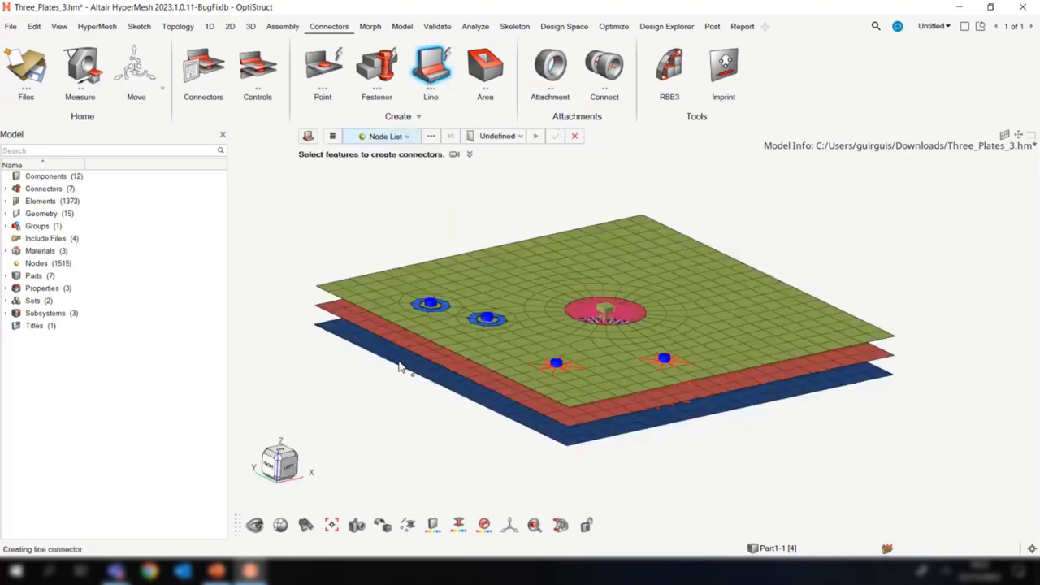
pyautogui.click(384, 136)
pyautogui.click(370, 152)
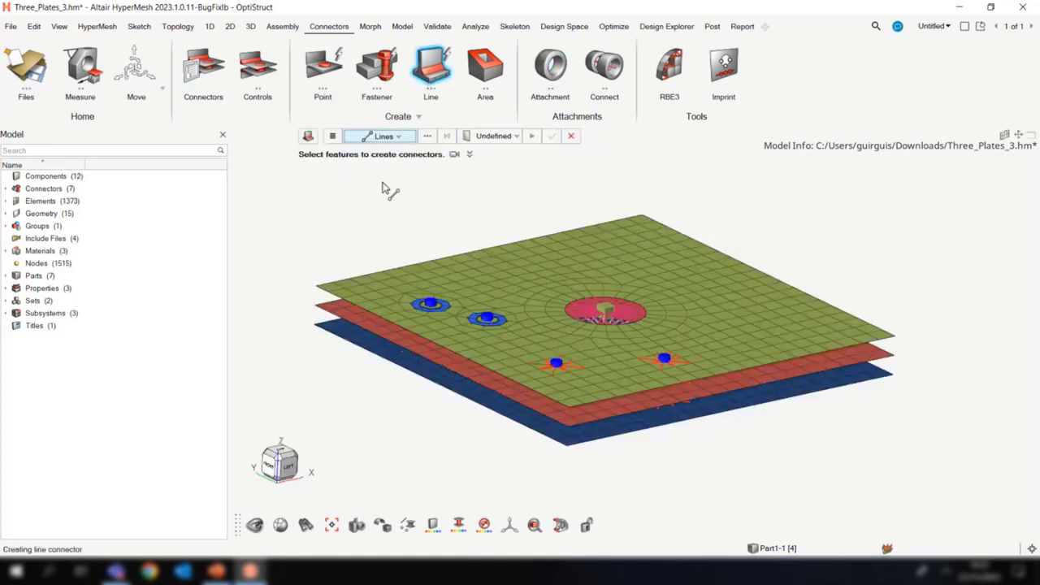
pyautogui.click(434, 389)
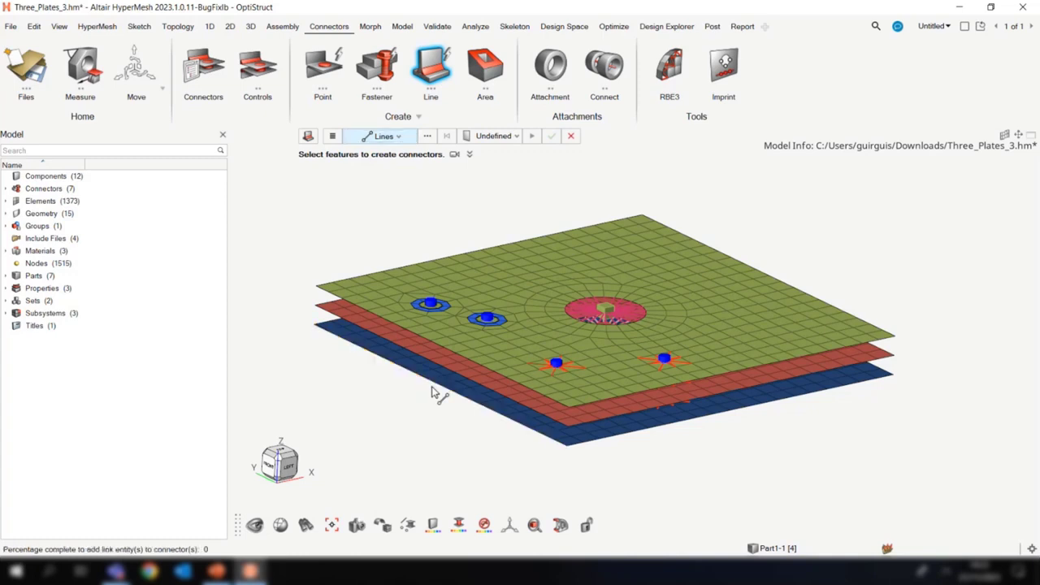
pyautogui.click(519, 137)
pyautogui.click(499, 165)
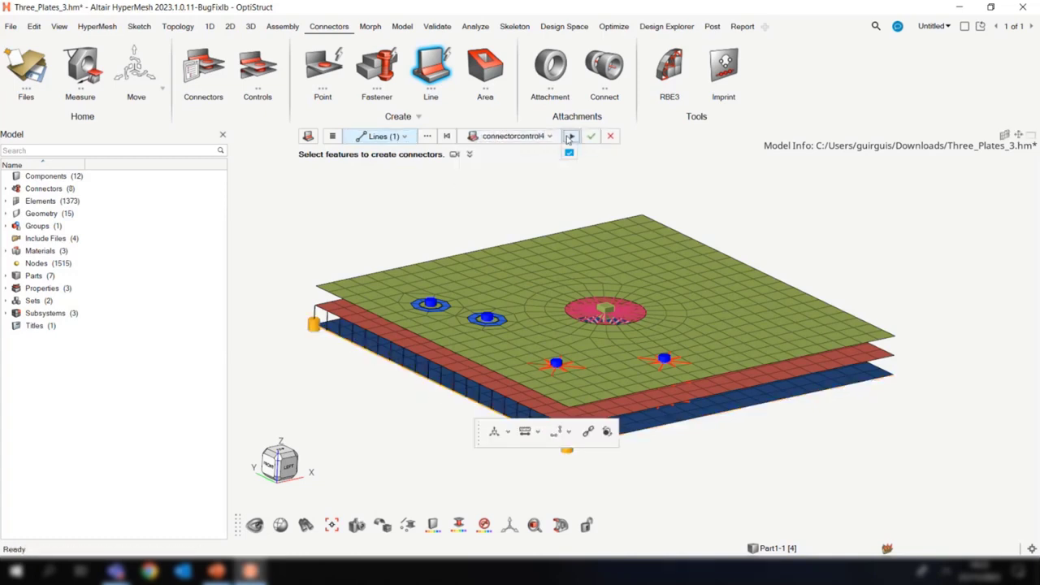
pyautogui.middleClick(735, 390)
pyautogui.middleClick(692, 400)
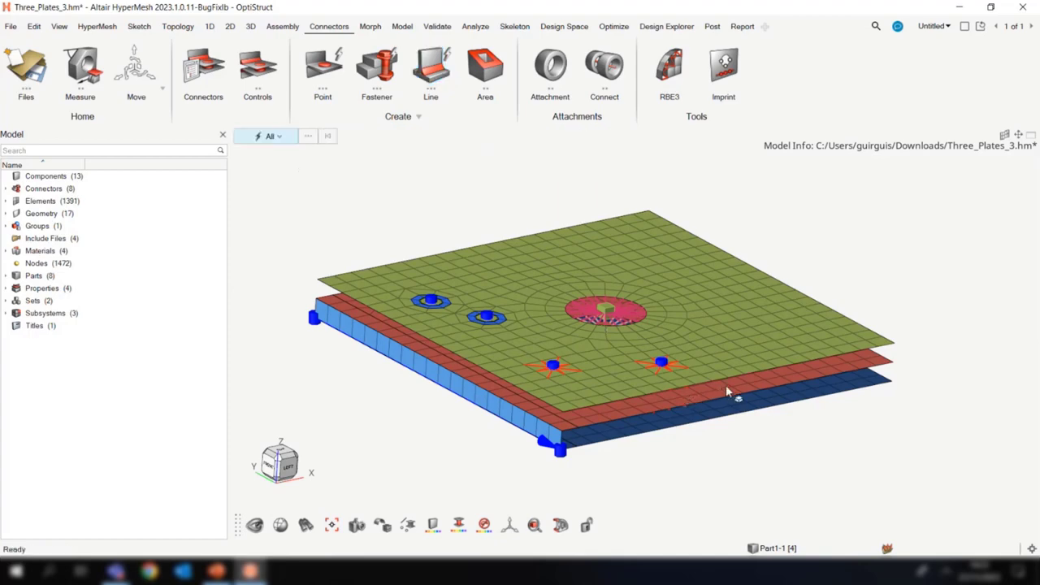
# Colour the connectors by Subsystem and examine the realized connectors and attachments between the plates from the side.
pyautogui.click(459, 524)
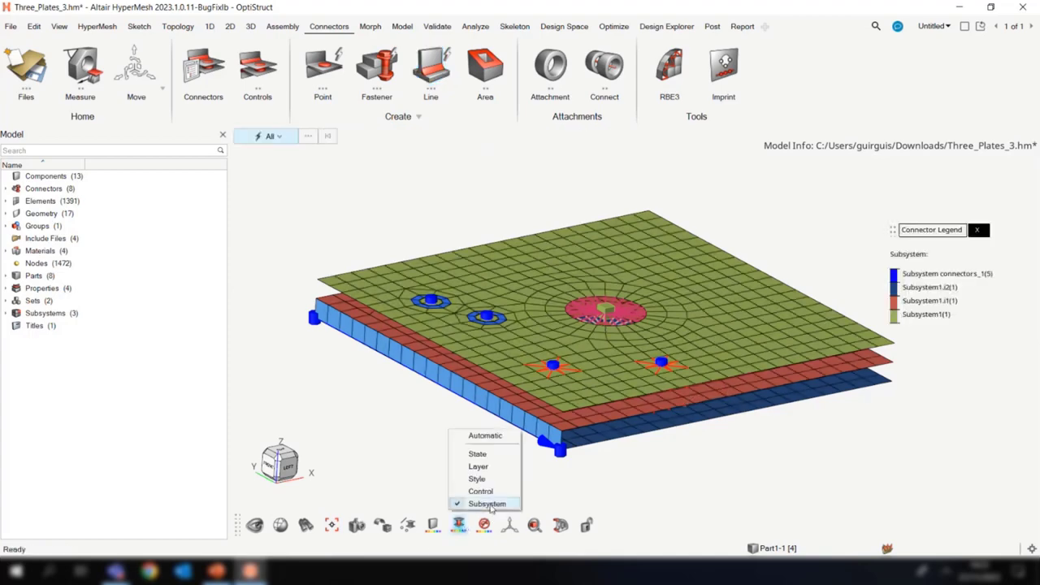
pyautogui.click(808, 325)
pyautogui.moveTo(772, 320); pyautogui.dragTo(713, 305, button='right')
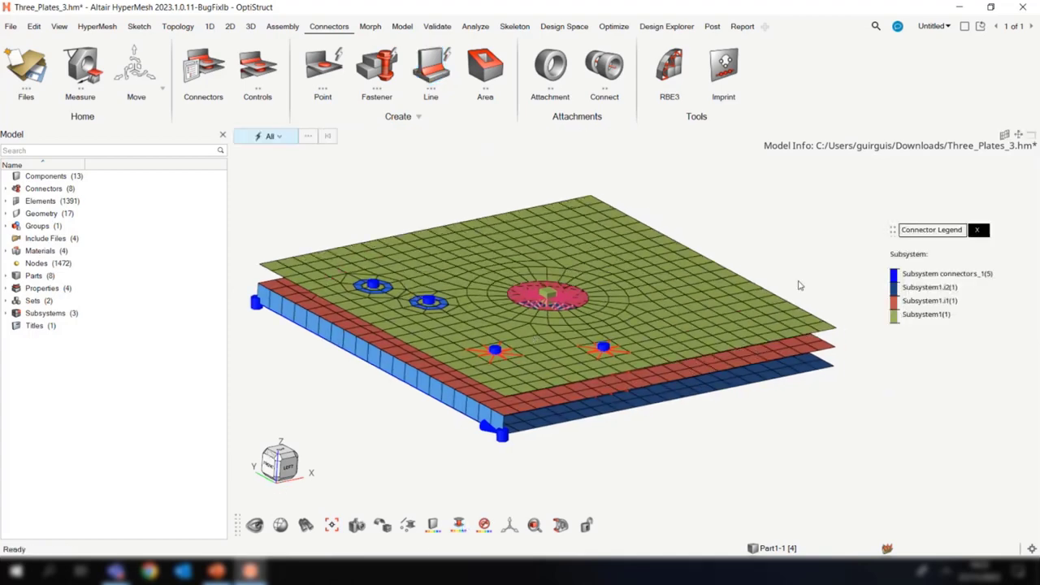
pyautogui.moveTo(773, 296); pyautogui.dragTo(666, 237, button='middle')
pyautogui.scroll(4, 557, 325)
pyautogui.moveTo(566, 343); pyautogui.dragTo(567, 378, button='middle')
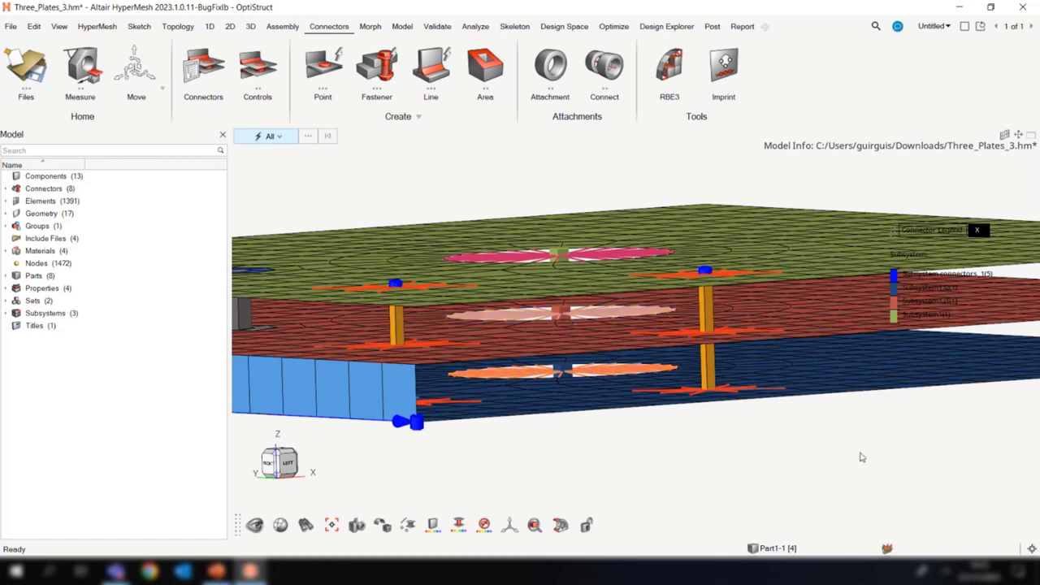
pyautogui.scroll(-3, 813, 451)
# Change the connector legend colour of Subsystem1.i2 to purple and then to a light blue.
pyautogui.click(896, 288)
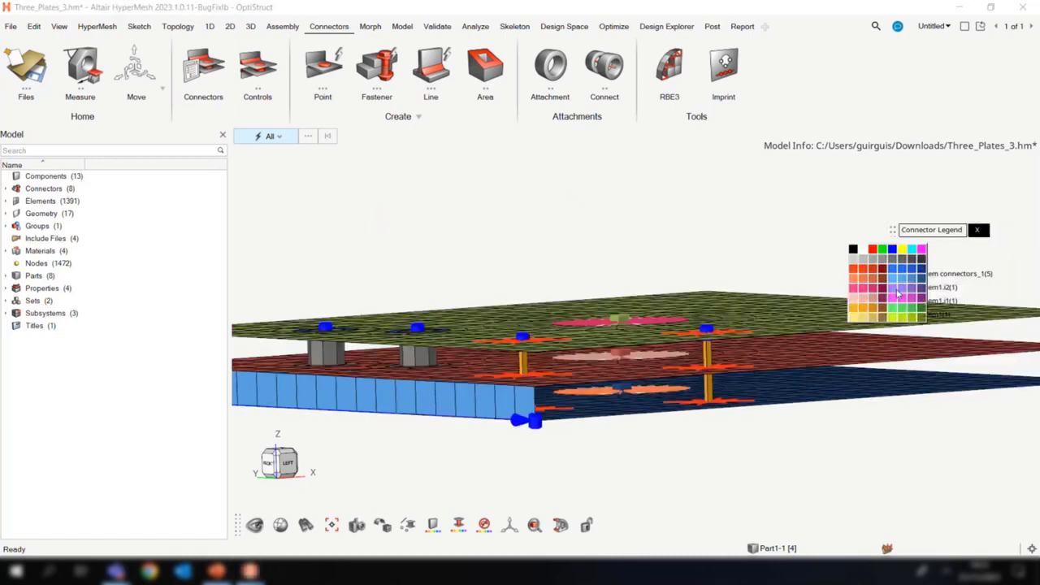
pyautogui.click(885, 296)
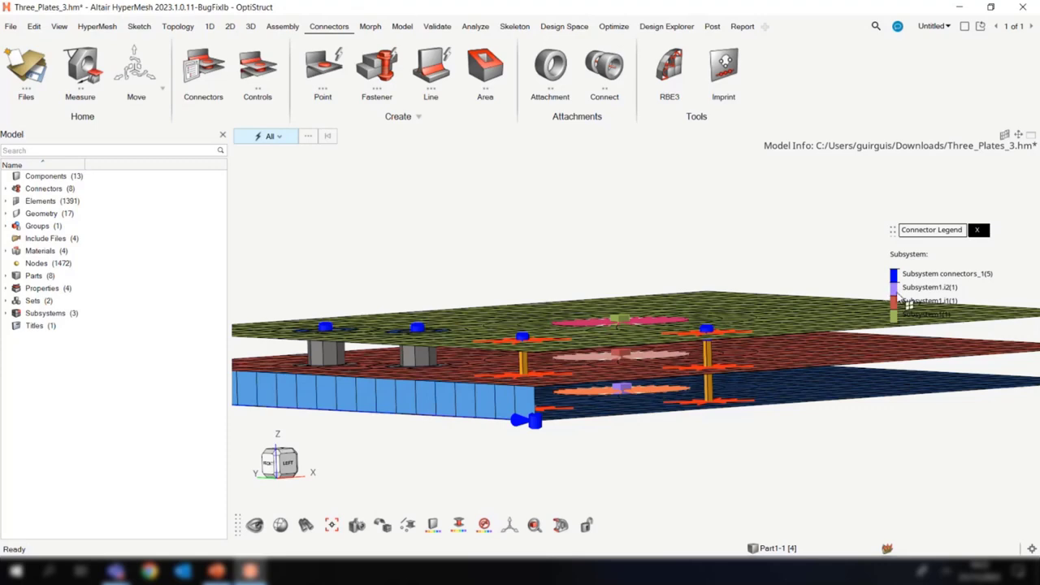
pyautogui.click(895, 287)
pyautogui.click(907, 278)
pyautogui.moveTo(625, 383); pyautogui.dragTo(652, 389, button='middle')
pyautogui.scroll(-3, 815, 413)
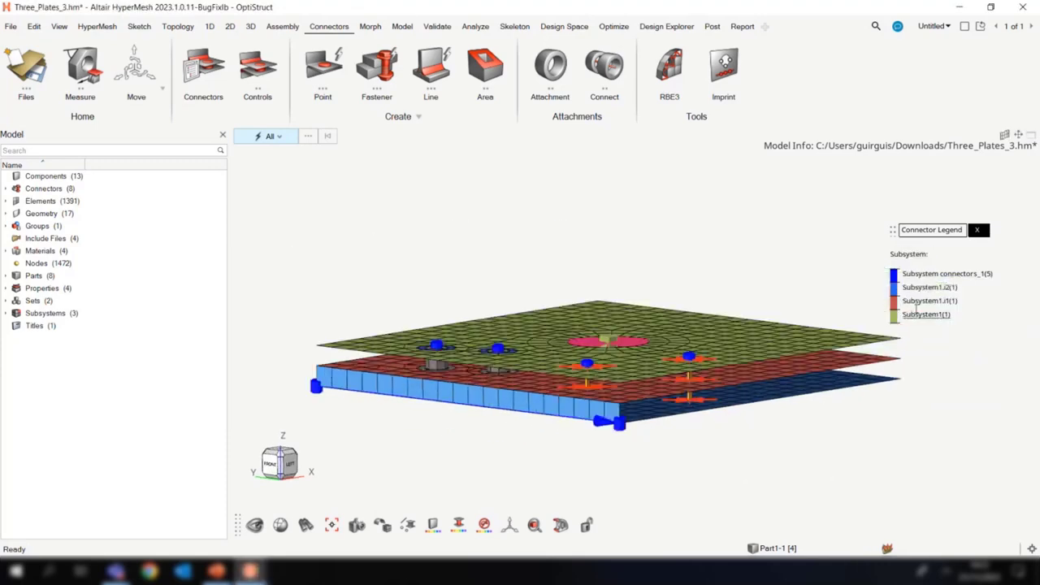
# Isolate the connectors of Subsystem connectors_1 to inspect them, then show all entities of the model again.
pyautogui.rightClick(943, 274)
pyautogui.click(966, 304)
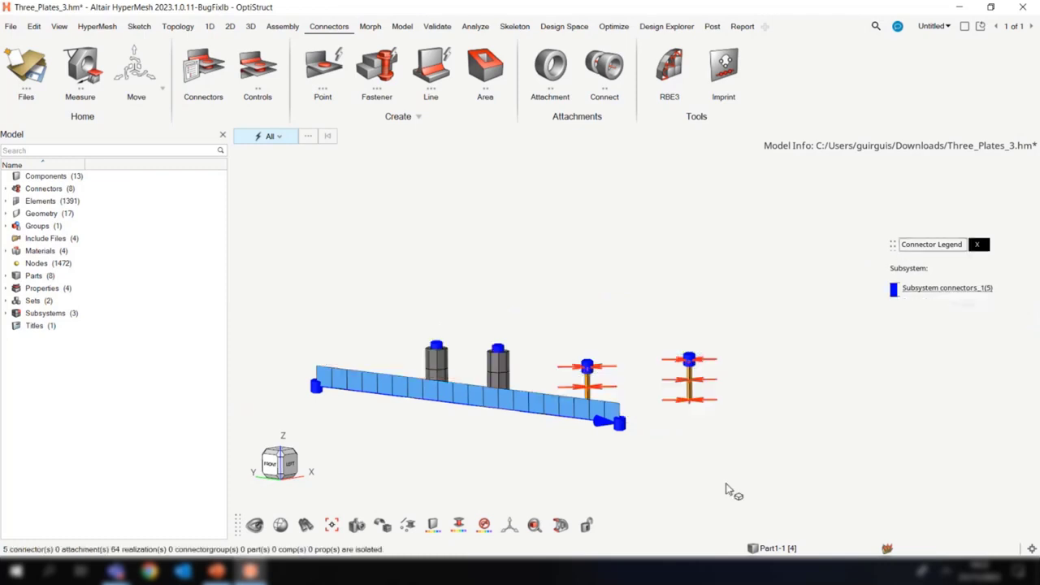
pyautogui.moveTo(727, 490); pyautogui.dragTo(550, 438, button='middle')
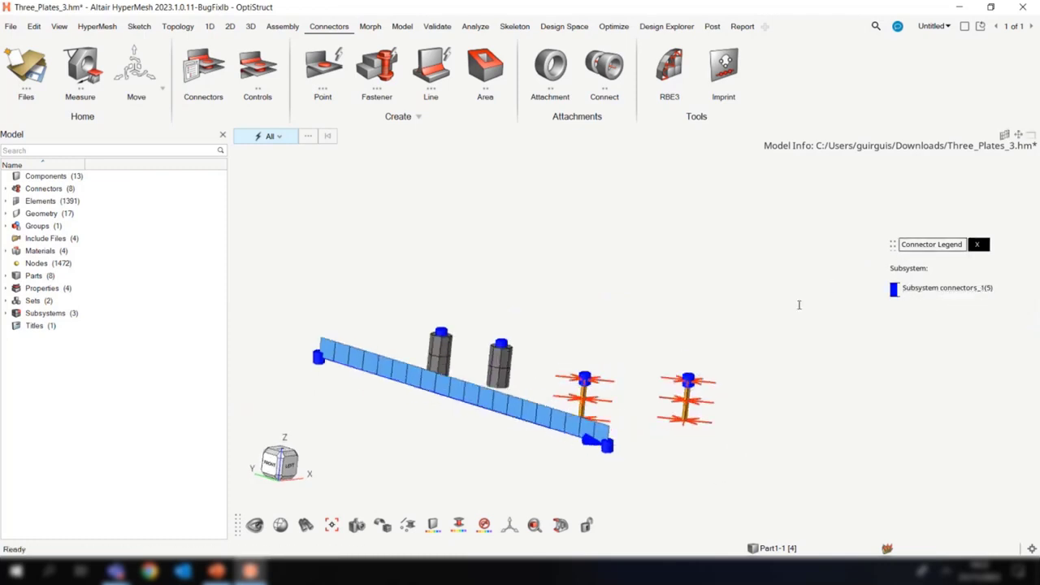
pyautogui.click(261, 526)
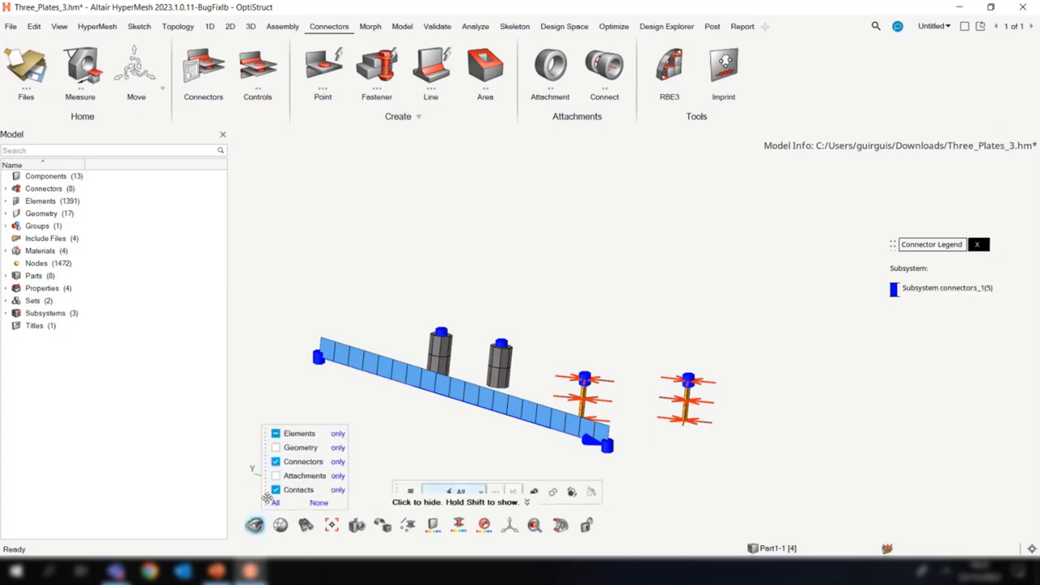
pyautogui.click(275, 504)
# Colour the connectors by Control and close the visibility controls.
pyautogui.click(459, 527)
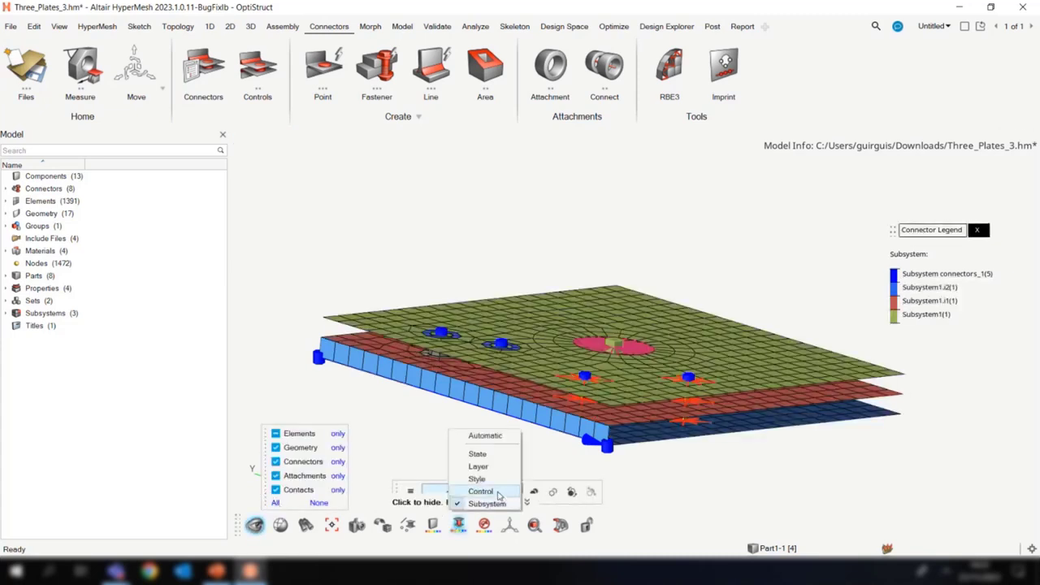
pyautogui.click(480, 492)
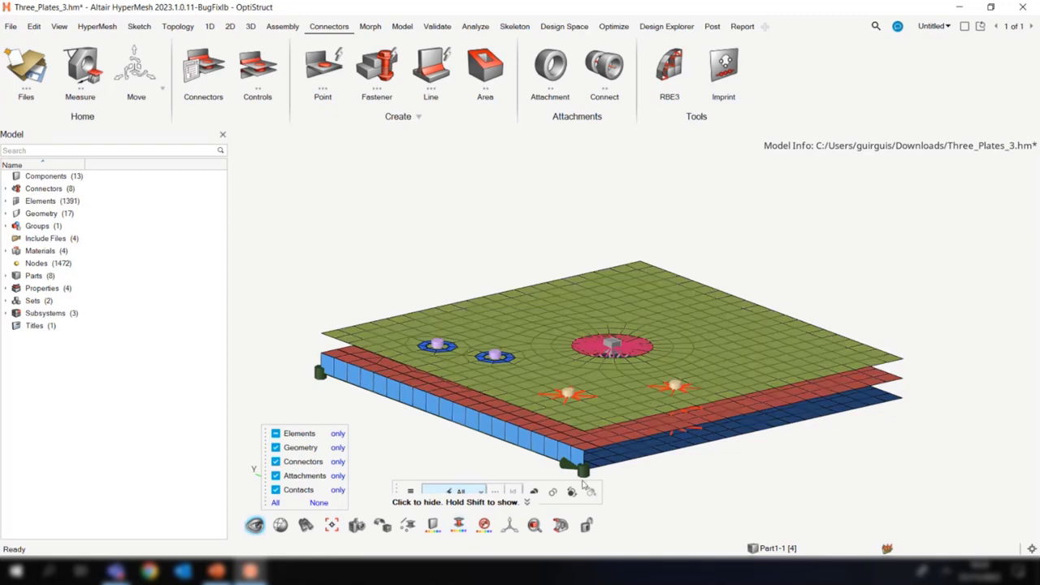
pyautogui.press('Escape')
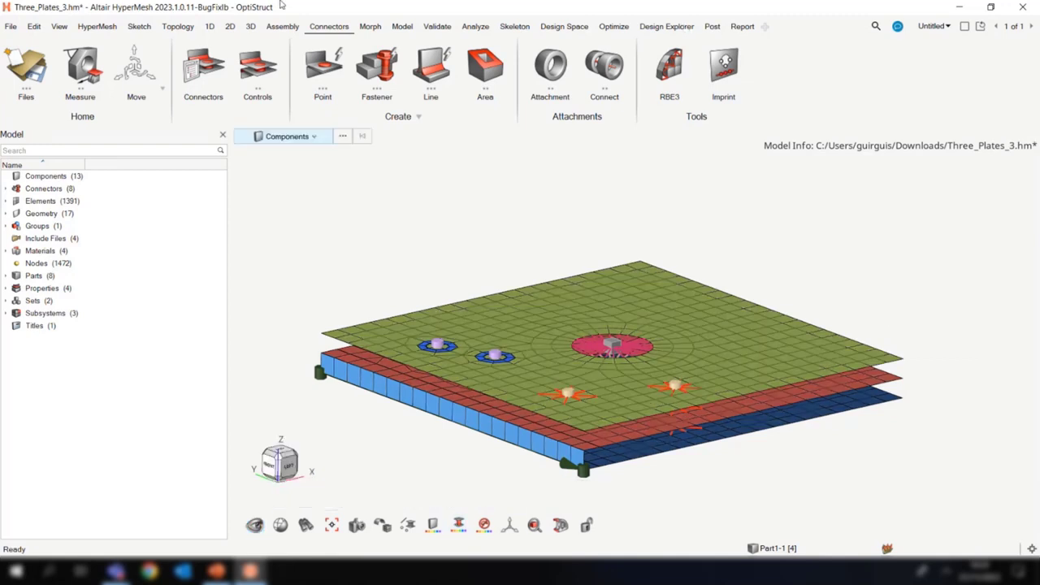
# Open the connector controls and rename the Hexa (HAZ) point control connectorcontrol1 as HAZ.
pyautogui.click(265, 68)
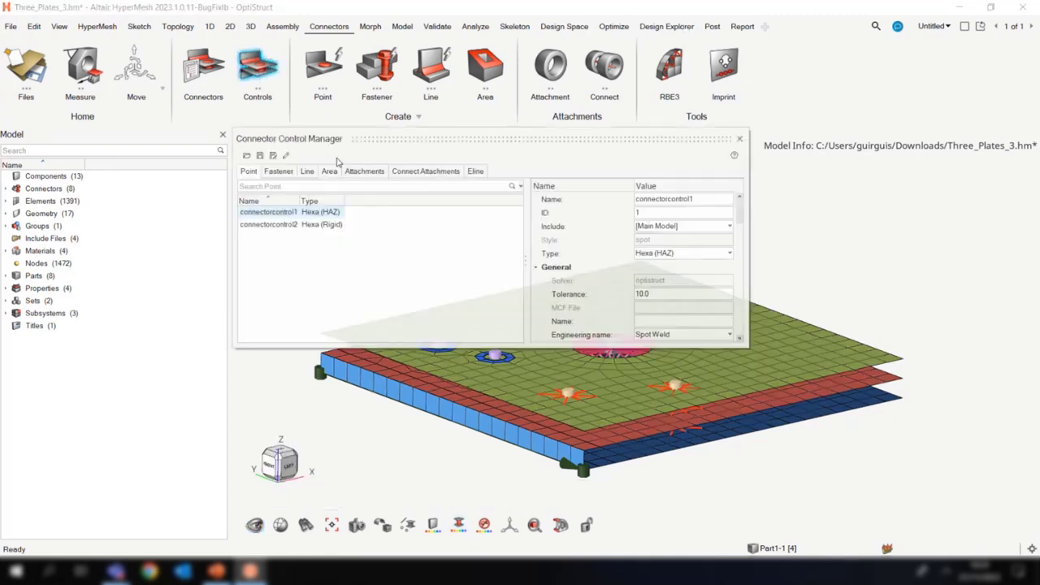
pyautogui.click(268, 214)
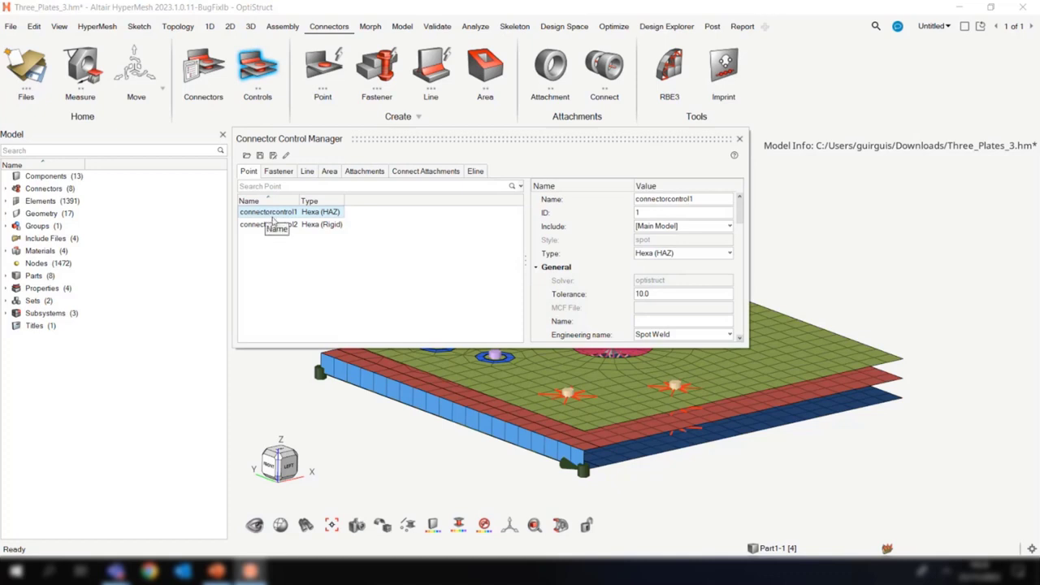
pyautogui.rightClick(274, 218)
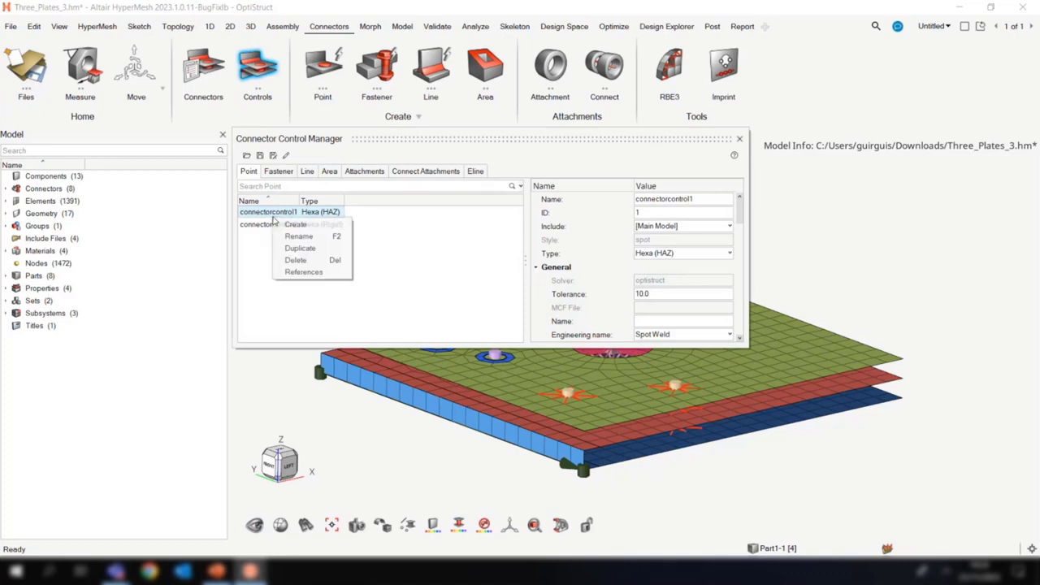
pyautogui.click(298, 236)
pyautogui.write('HAZ')
pyautogui.press('Return')
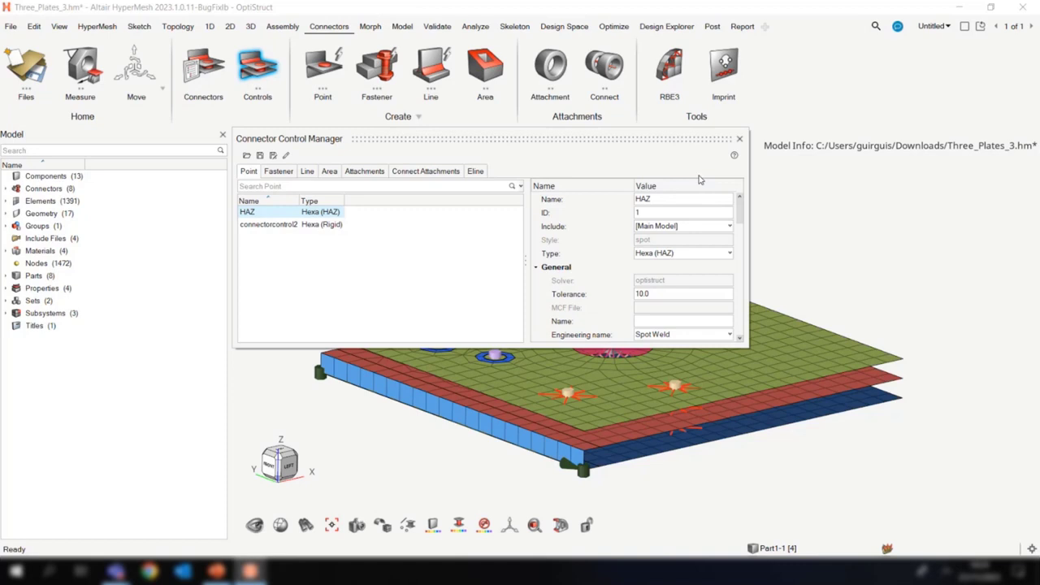
# Rename the Hexa (HAZ) point control as Spotweld and the Hexa (Rigid) point control as Rivet.
pyautogui.click(714, 196)
pyautogui.write('Spotweld')
pyautogui.press('Return')
pyautogui.click(277, 227)
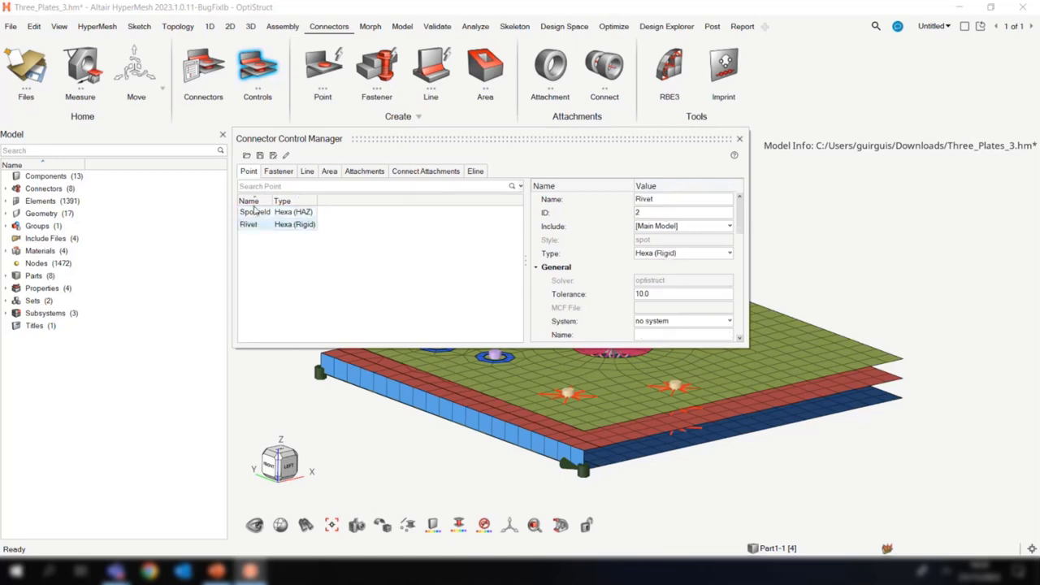
# Rename the Seam Quad line control as MIG weld.
pyautogui.click(307, 172)
pyautogui.click(269, 213)
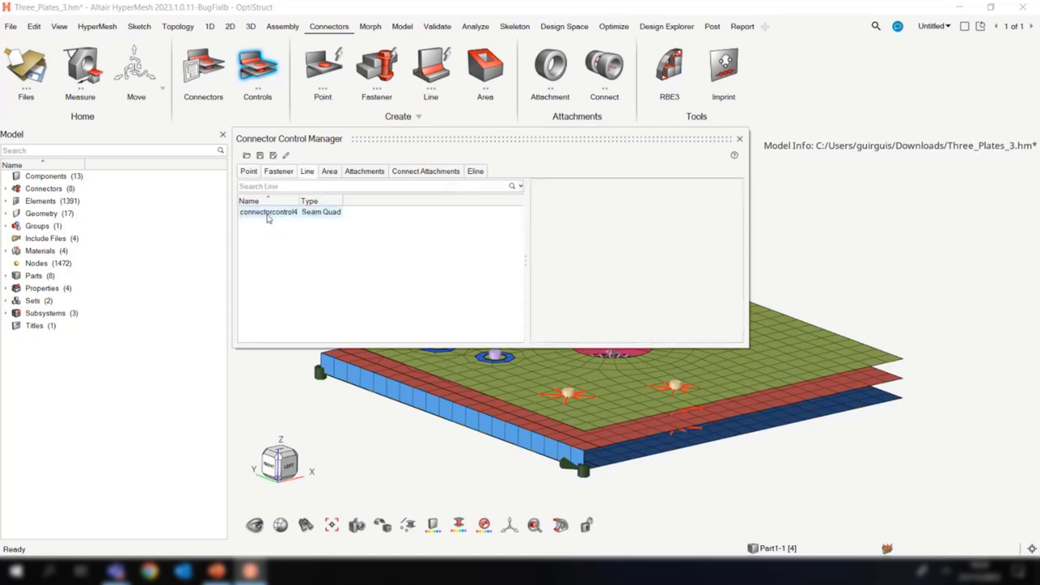
pyautogui.click(710, 198)
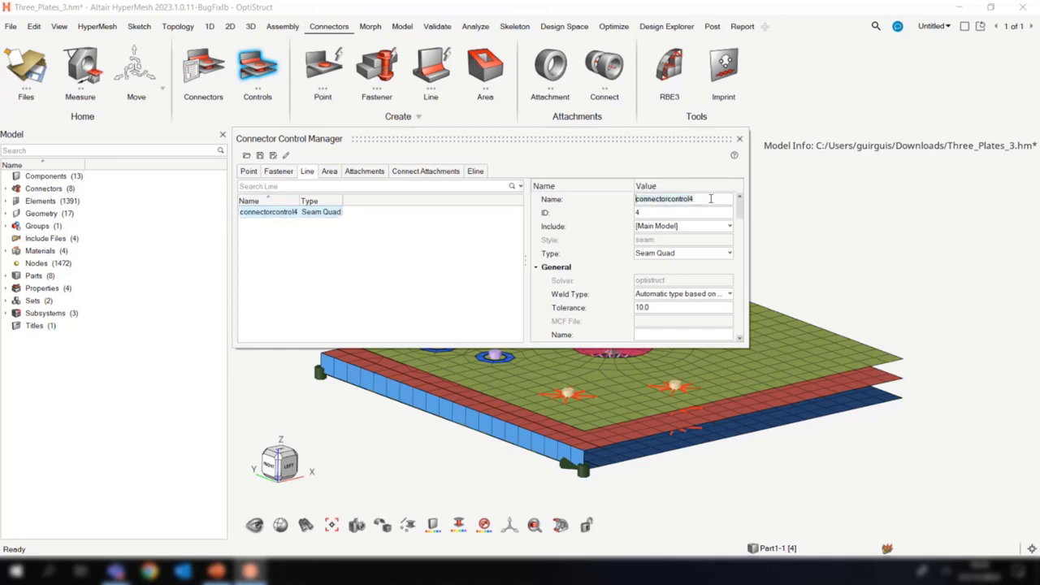
pyautogui.write('MIG weld')
pyautogui.press('Return')
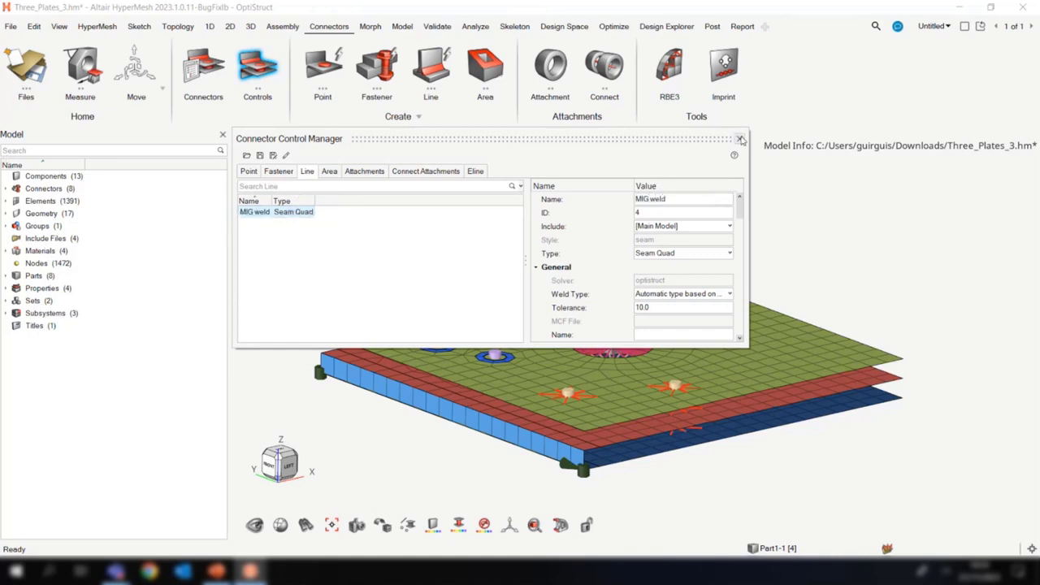
# Rename the RigidSpider attachment control as Bolt Rigid and close the connector control manager.
pyautogui.click(360, 172)
pyautogui.click(275, 213)
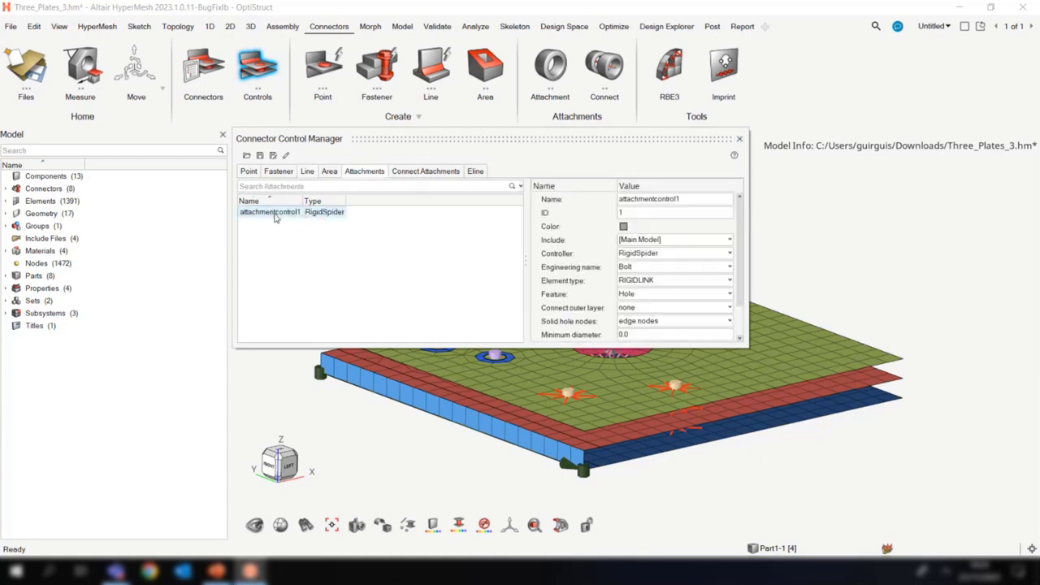
pyautogui.click(692, 197)
pyautogui.write('Bolt Rigid')
pyautogui.press('Return')
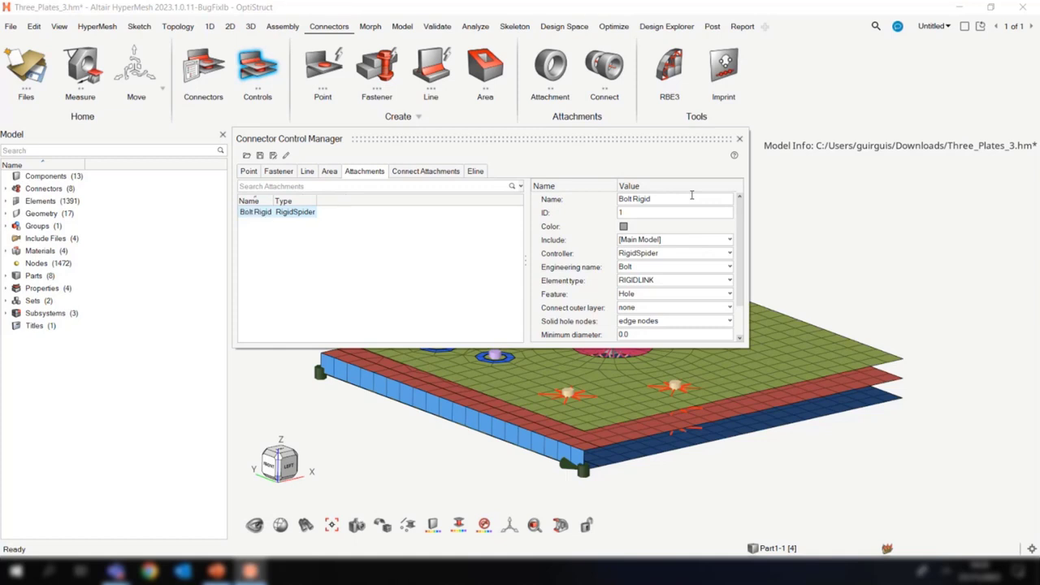
pyautogui.click(740, 139)
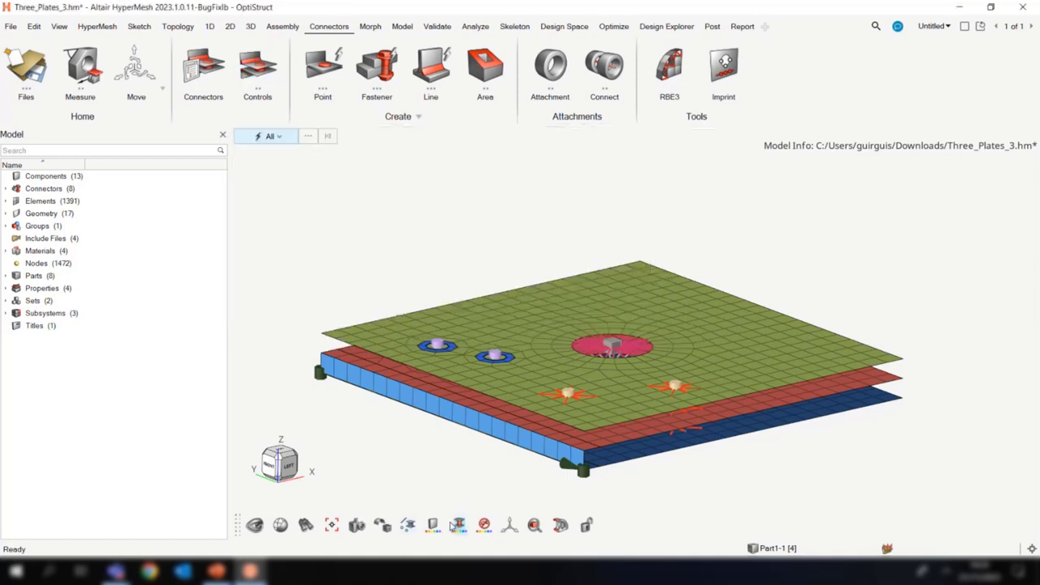
# Switch the connector colouring to Automatic and back to Control, and examine the renamed controls in the connector legend and on the plates.
pyautogui.click(459, 525)
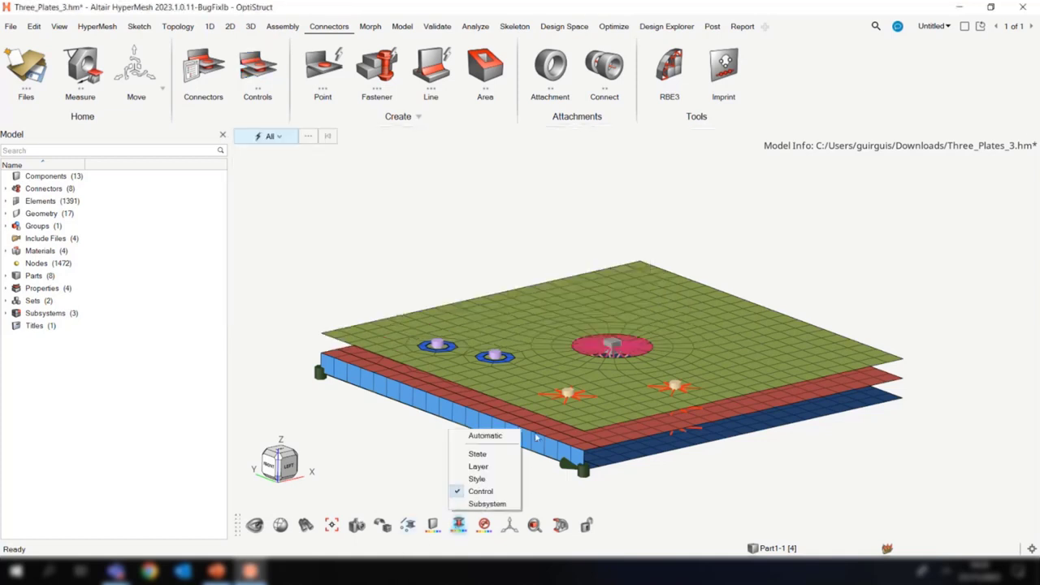
pyautogui.click(485, 436)
pyautogui.click(480, 492)
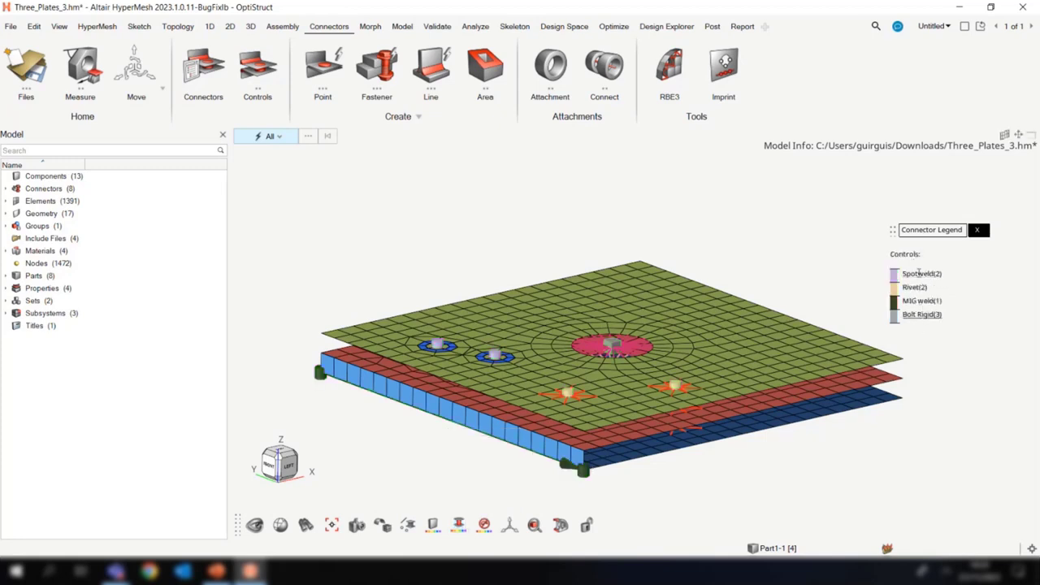
pyautogui.moveTo(888, 348); pyautogui.dragTo(817, 335, button='right')
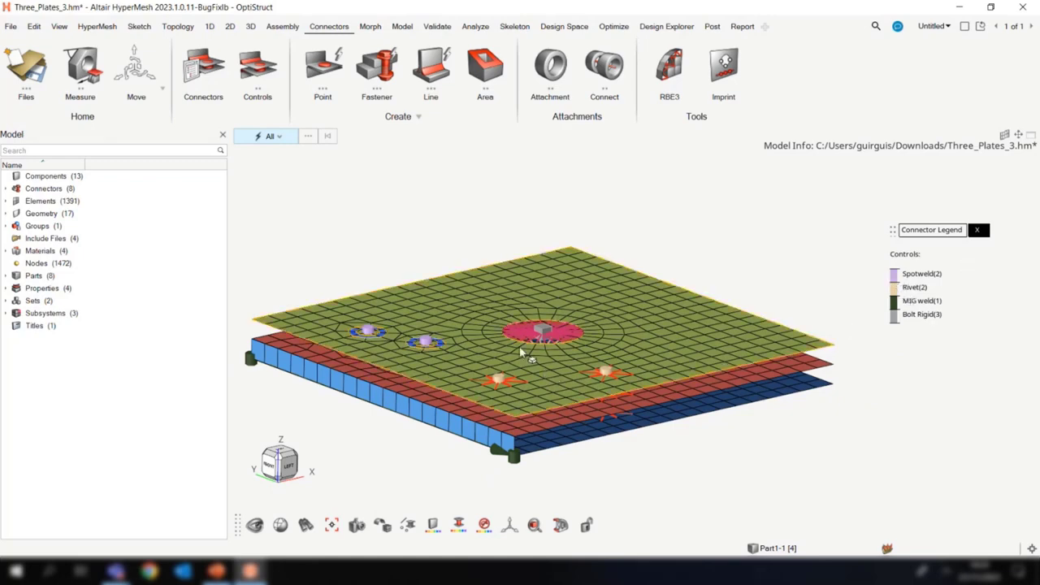
pyautogui.moveTo(522, 348)
pyautogui.mouseDown(button='middle')
pyautogui.moveTo(539, 381)
pyautogui.moveTo(532, 363)
pyautogui.mouseUp(button='middle')
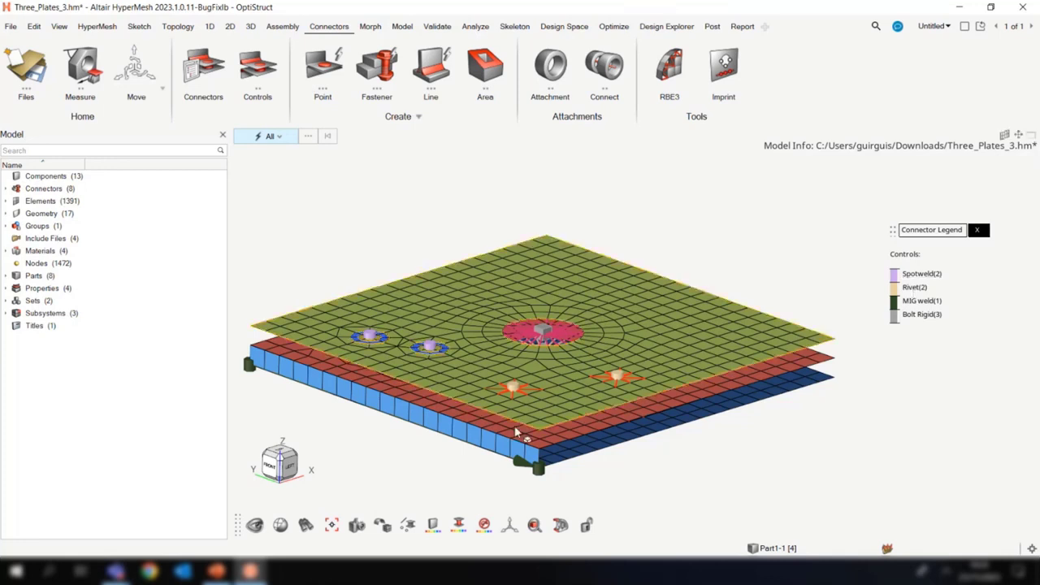
# Colour the connectors by Layer and examine which connectors join one, two or three layers.
pyautogui.click(459, 525)
pyautogui.click(477, 466)
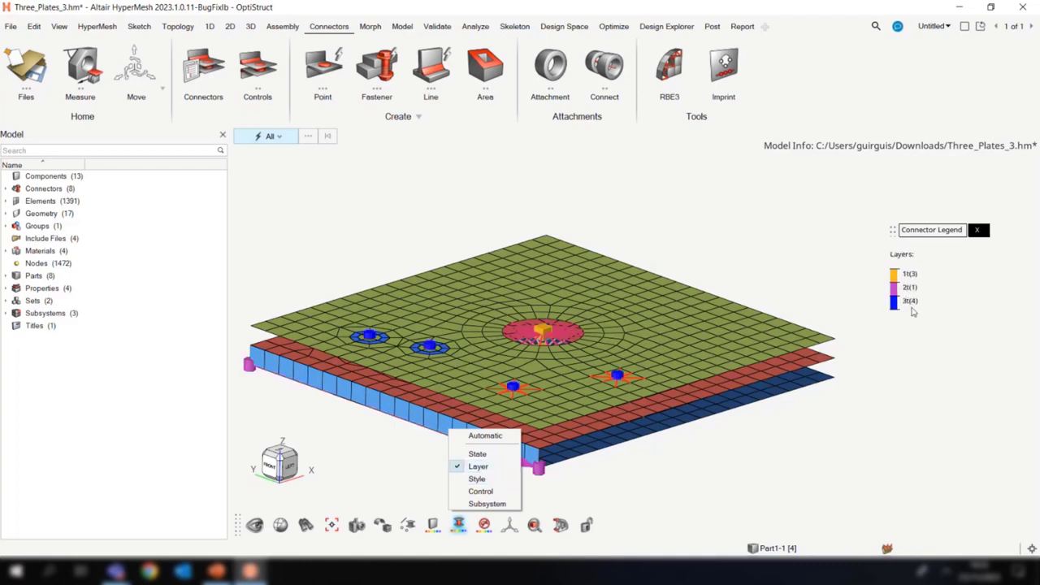
pyautogui.click(639, 359)
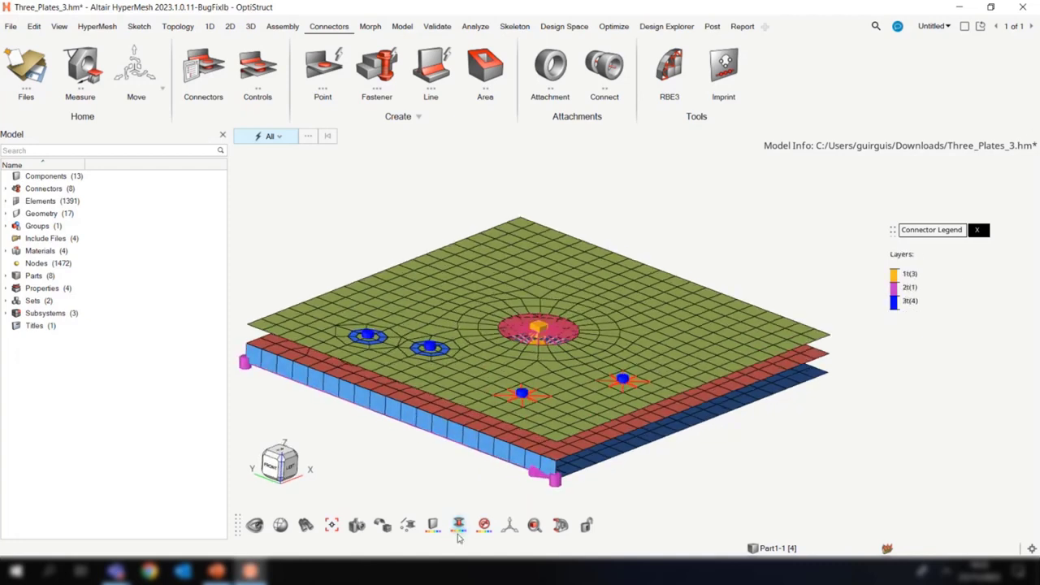
# Colour the connectors by Style and then by State to review their types and realization status.
pyautogui.click(459, 525)
pyautogui.click(477, 479)
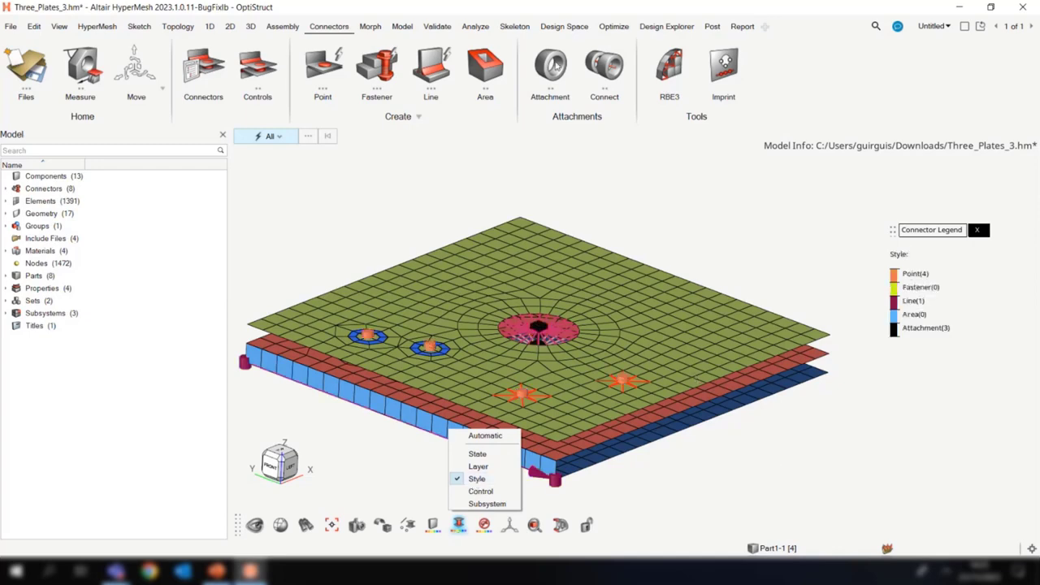
pyautogui.click(477, 453)
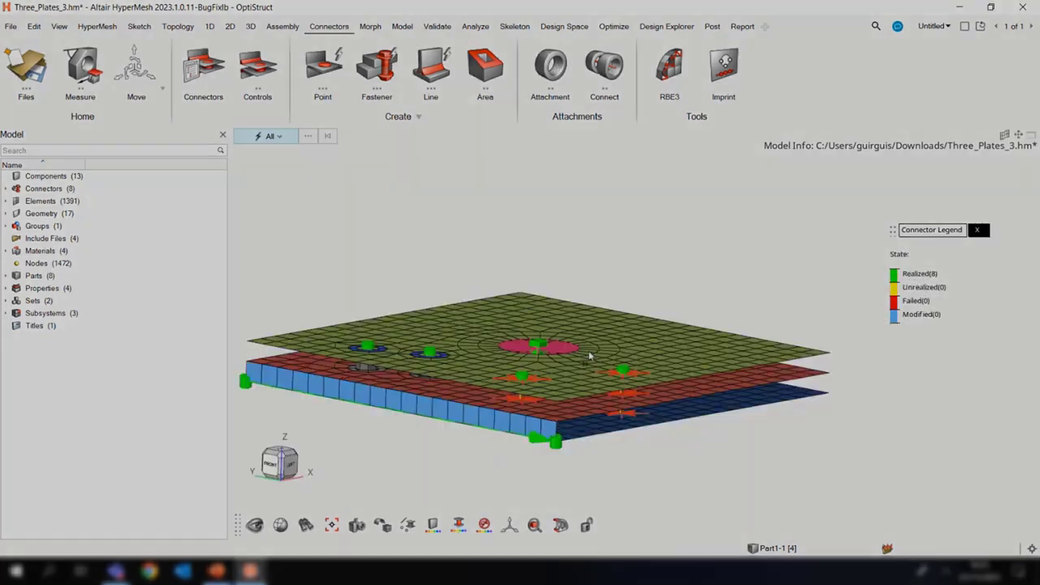